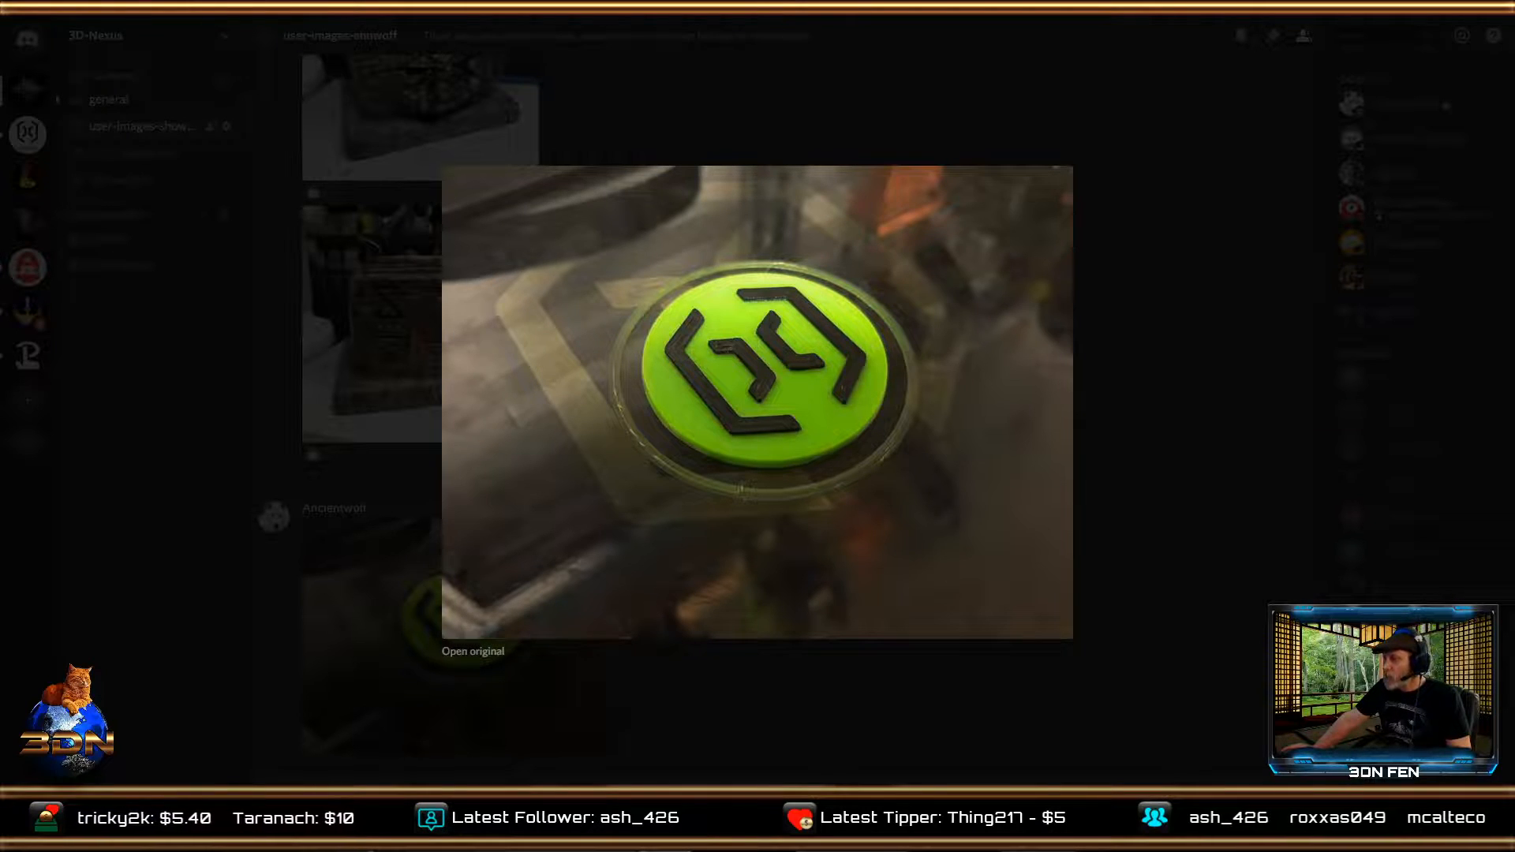
Switch to Simplify3D and review the extruder, layer and additions settings of the Artillery Coin process.
{"action": "key", "text": "alt+Tab"}
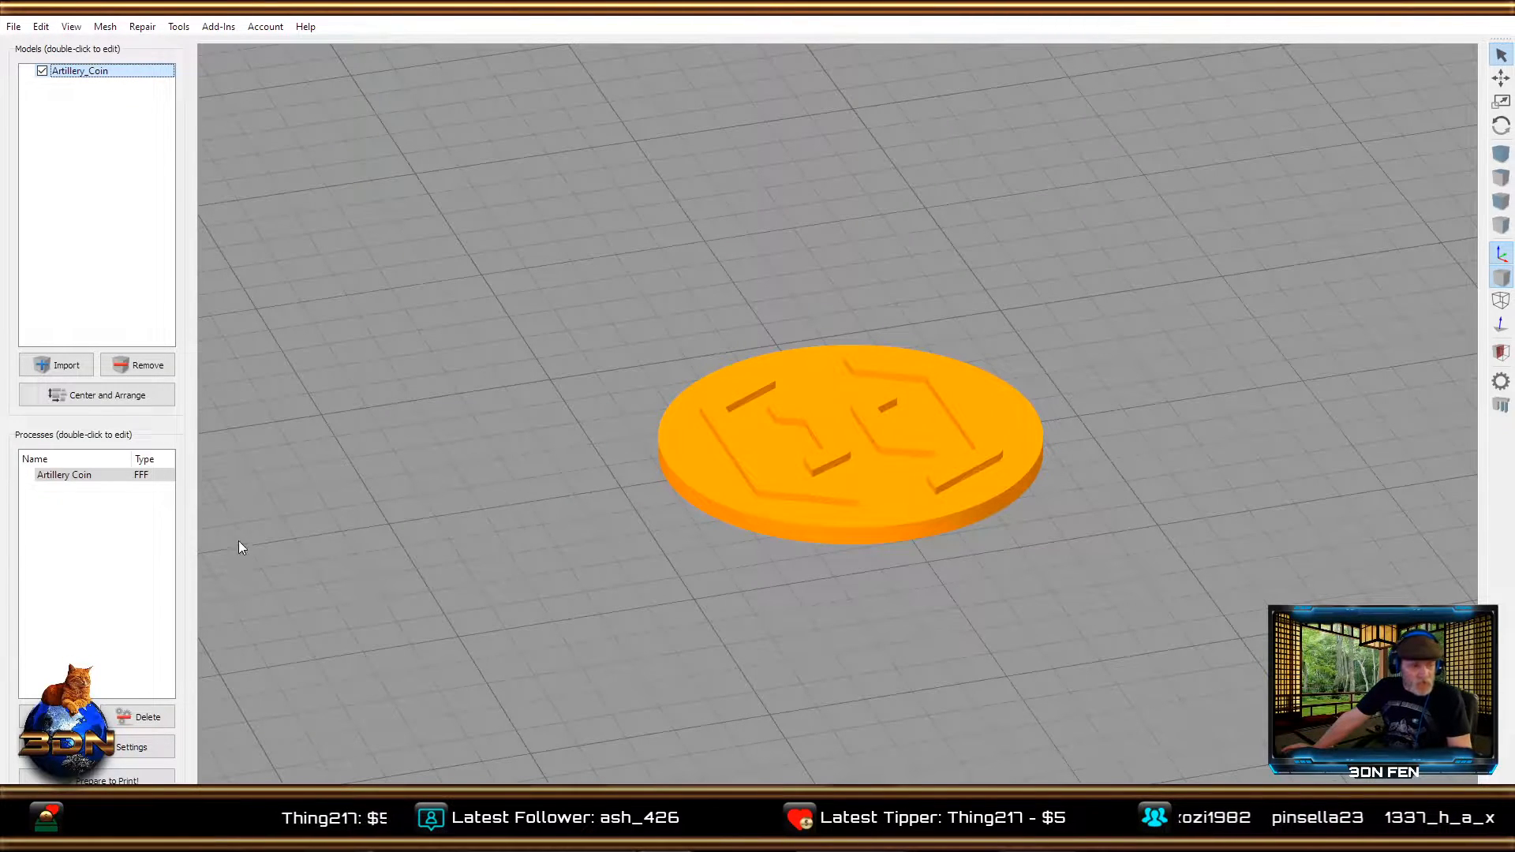
{"action": "left_click", "coordinate": [107, 473]}
{"action": "left_click", "coordinate": [139, 747]}
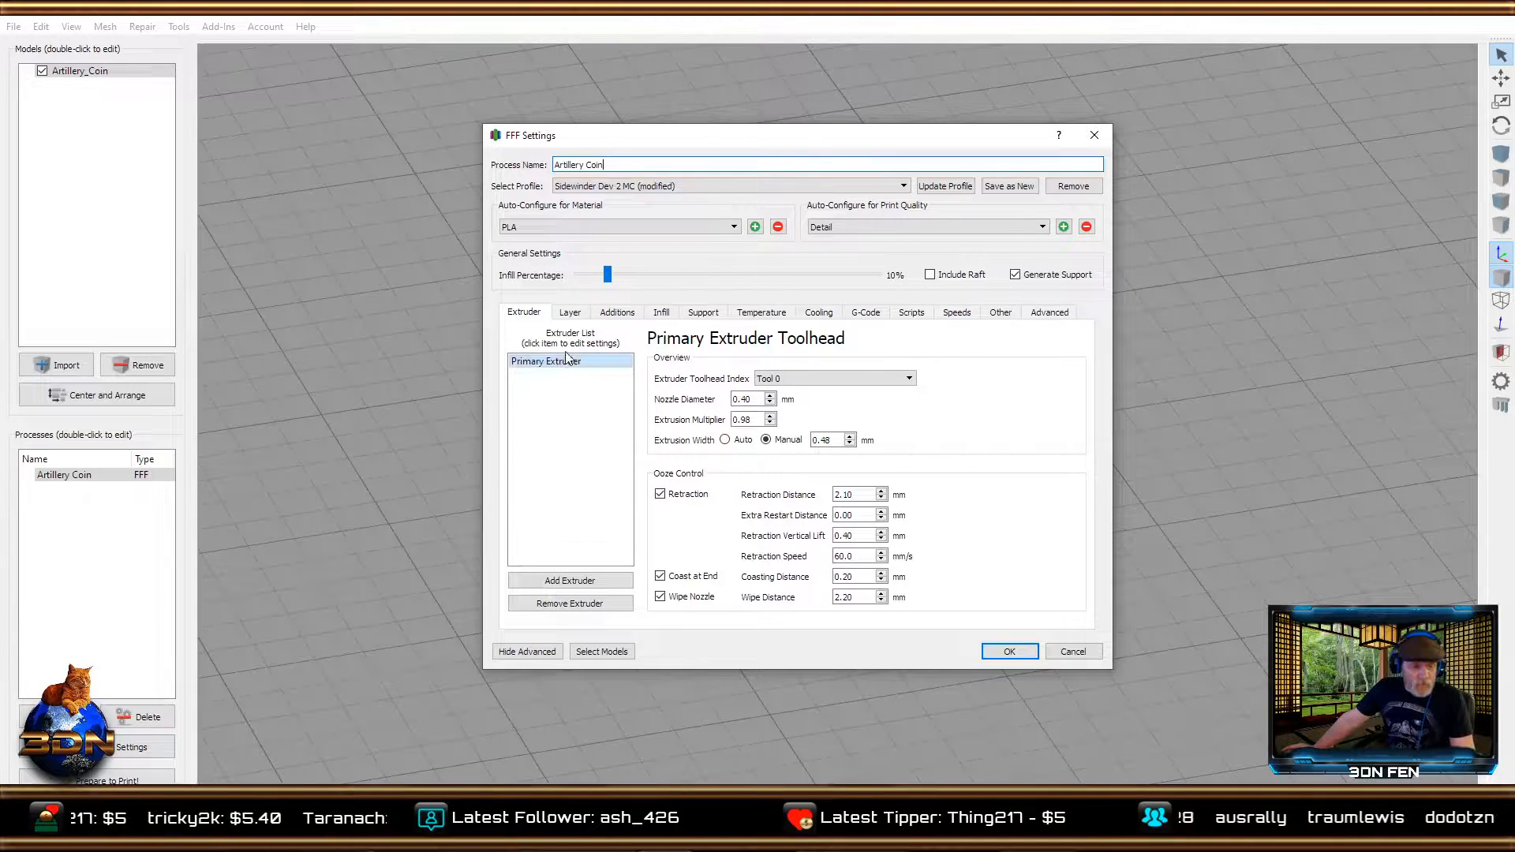
{"action": "left_click", "coordinate": [568, 313]}
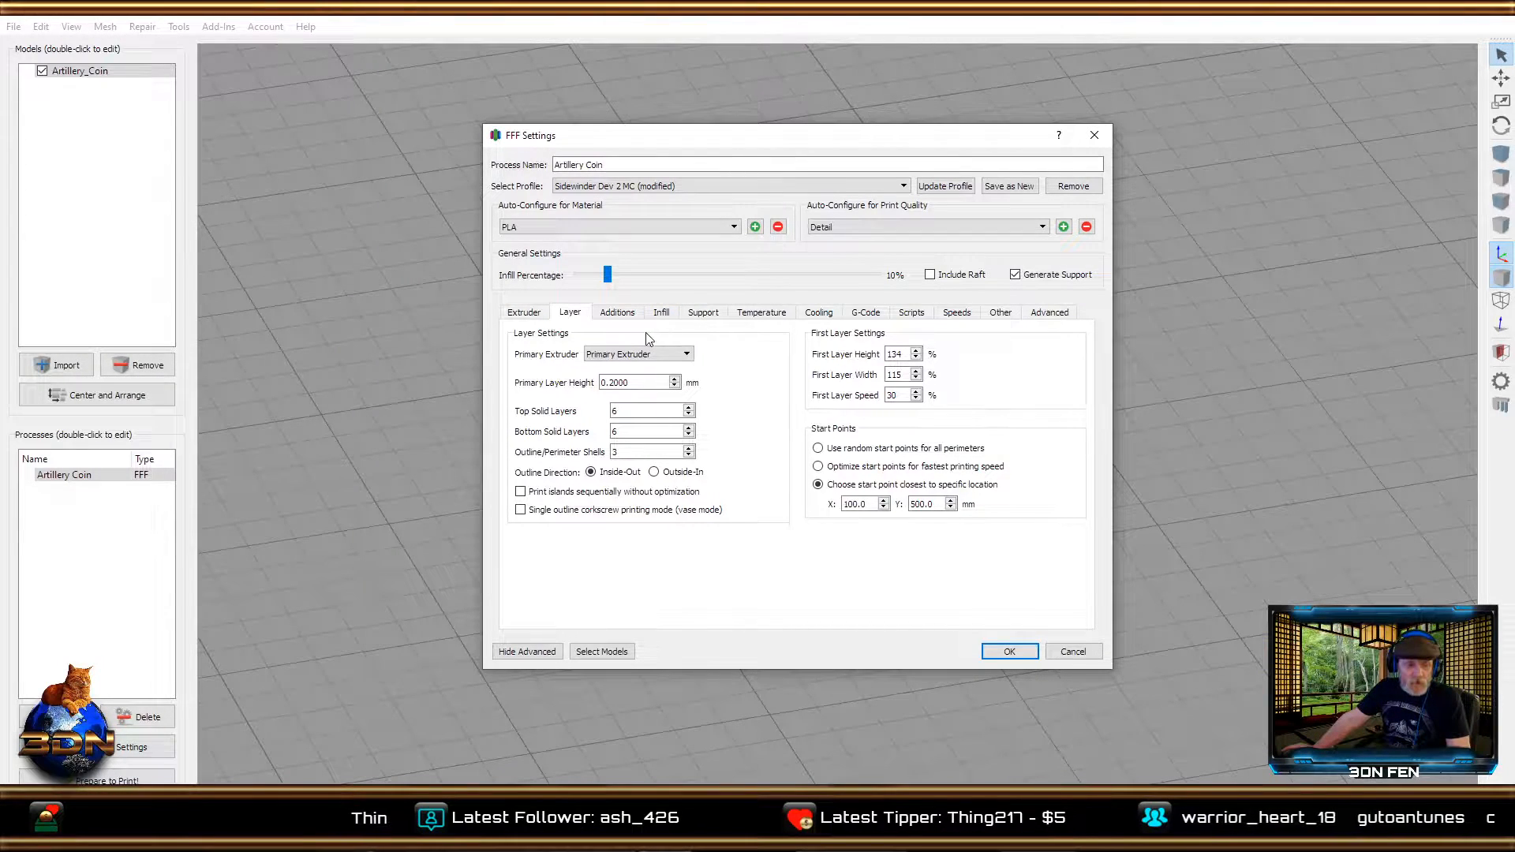
{"action": "left_click", "coordinate": [617, 316]}
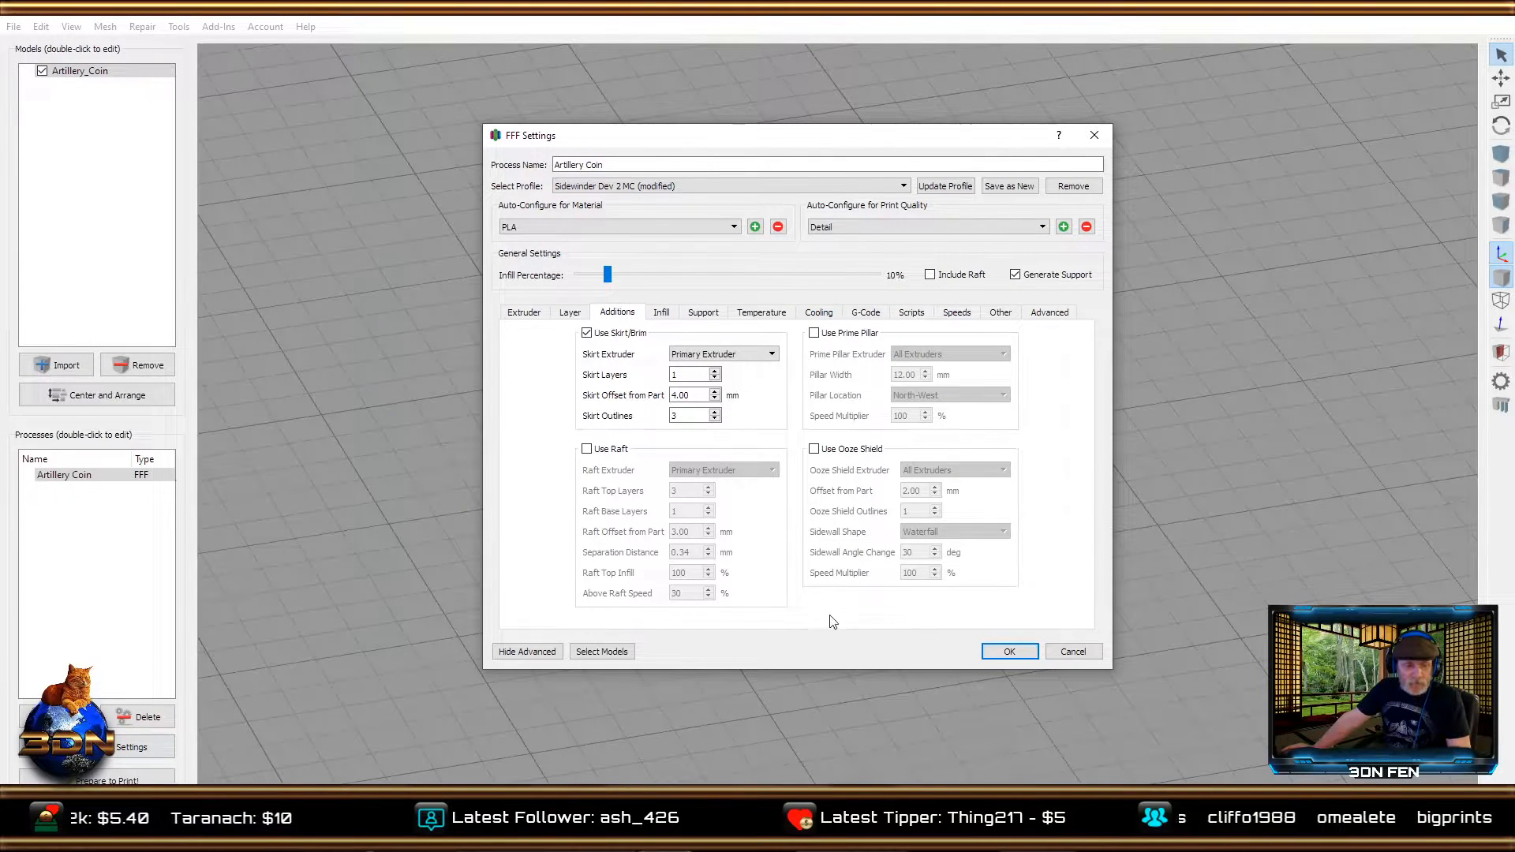
{"action": "left_click", "coordinate": [1008, 653]}
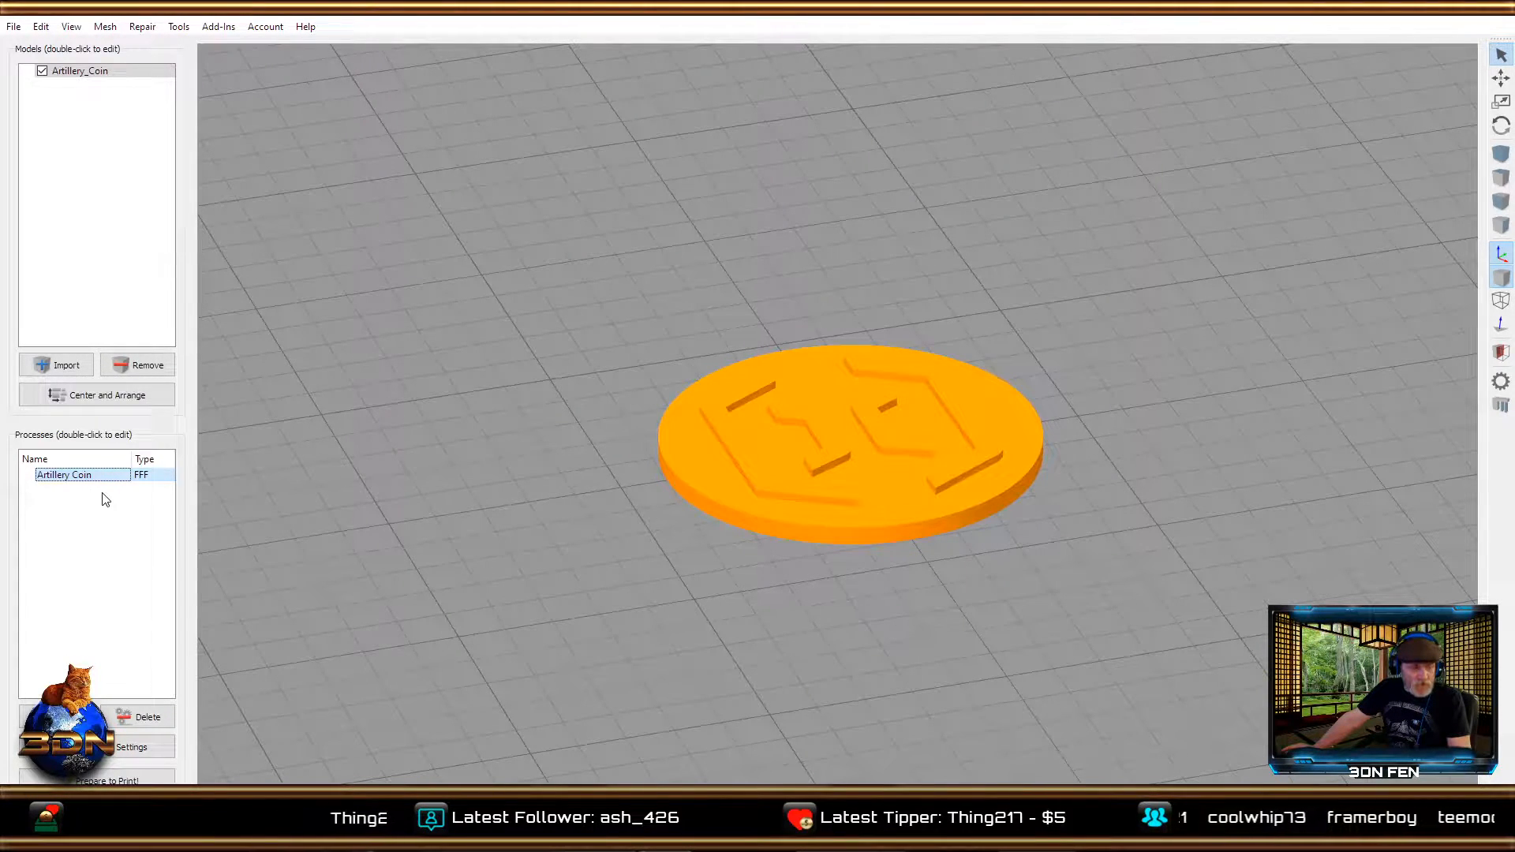
Open the Variable Settings Wizard for the Artillery Coin process and place its window beside the coin model.
{"action": "left_click", "coordinate": [177, 28]}
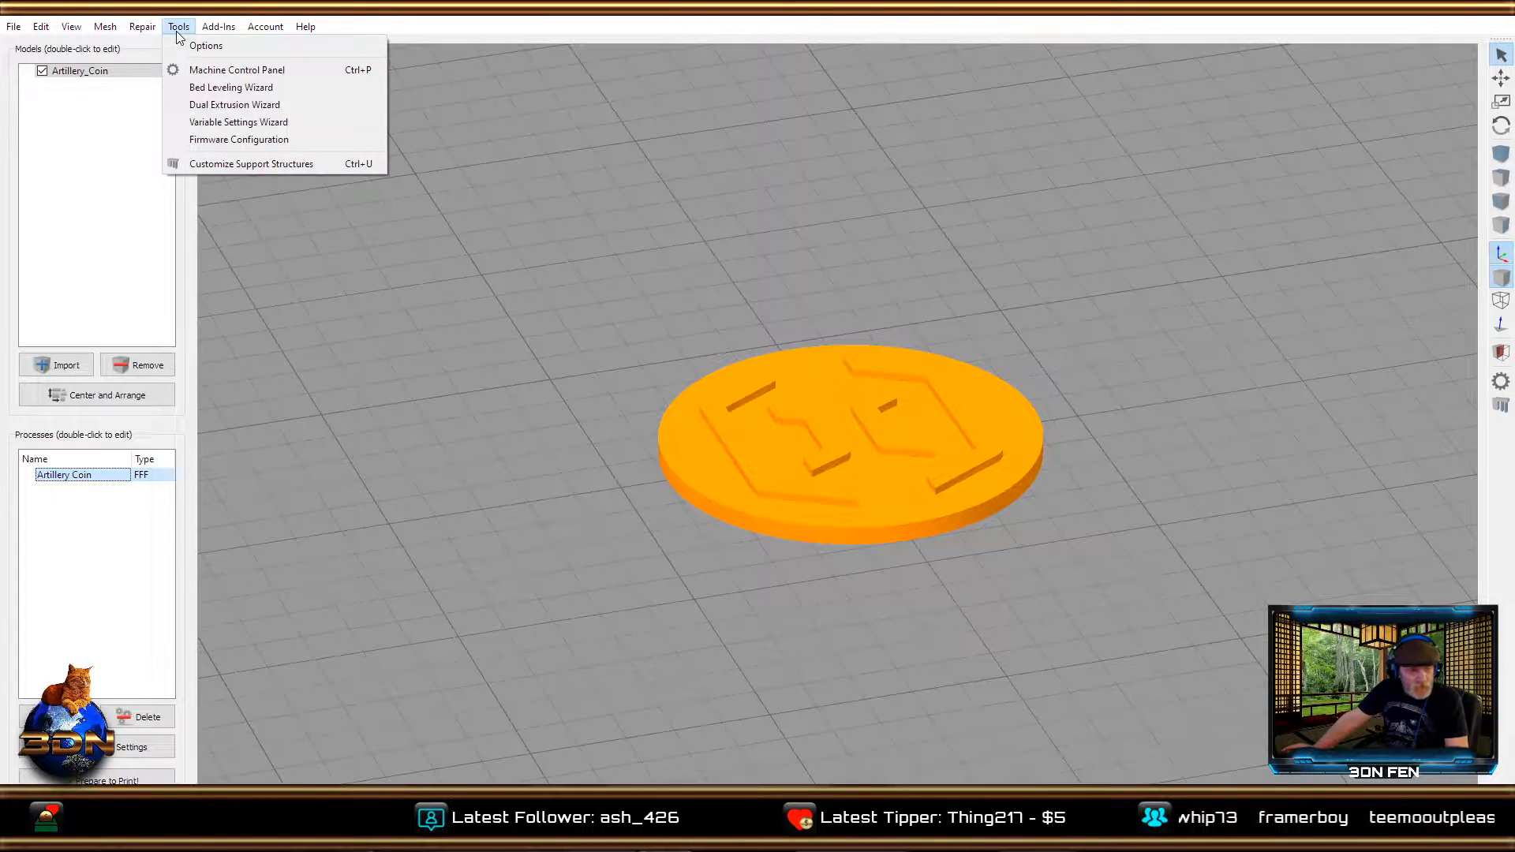
{"action": "left_click", "coordinate": [246, 123]}
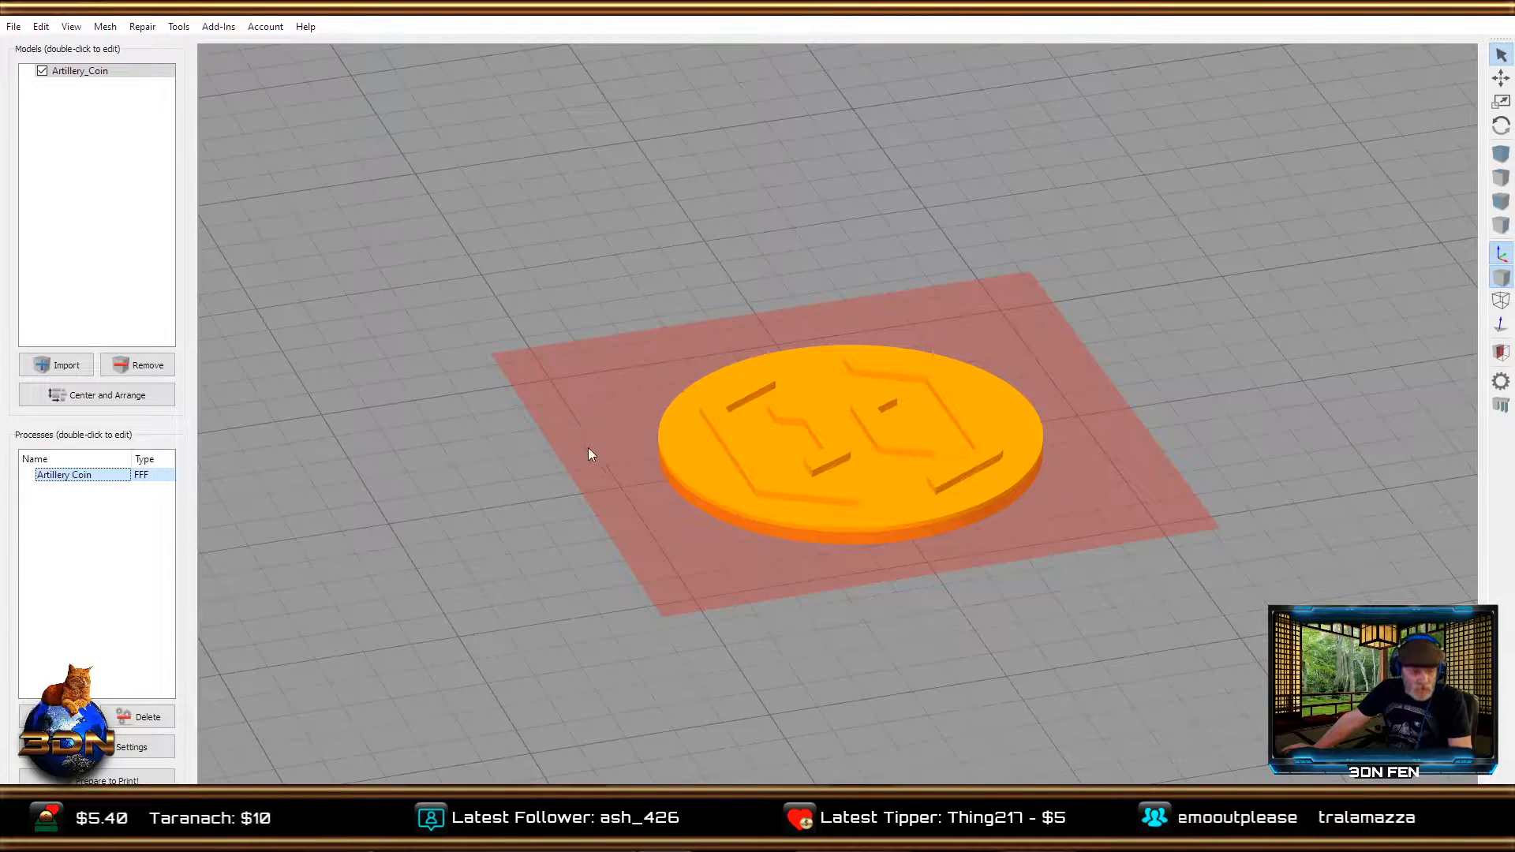
{"action": "scroll", "coordinate": [568, 570], "scroll_direction": "up", "scroll_amount": 5}
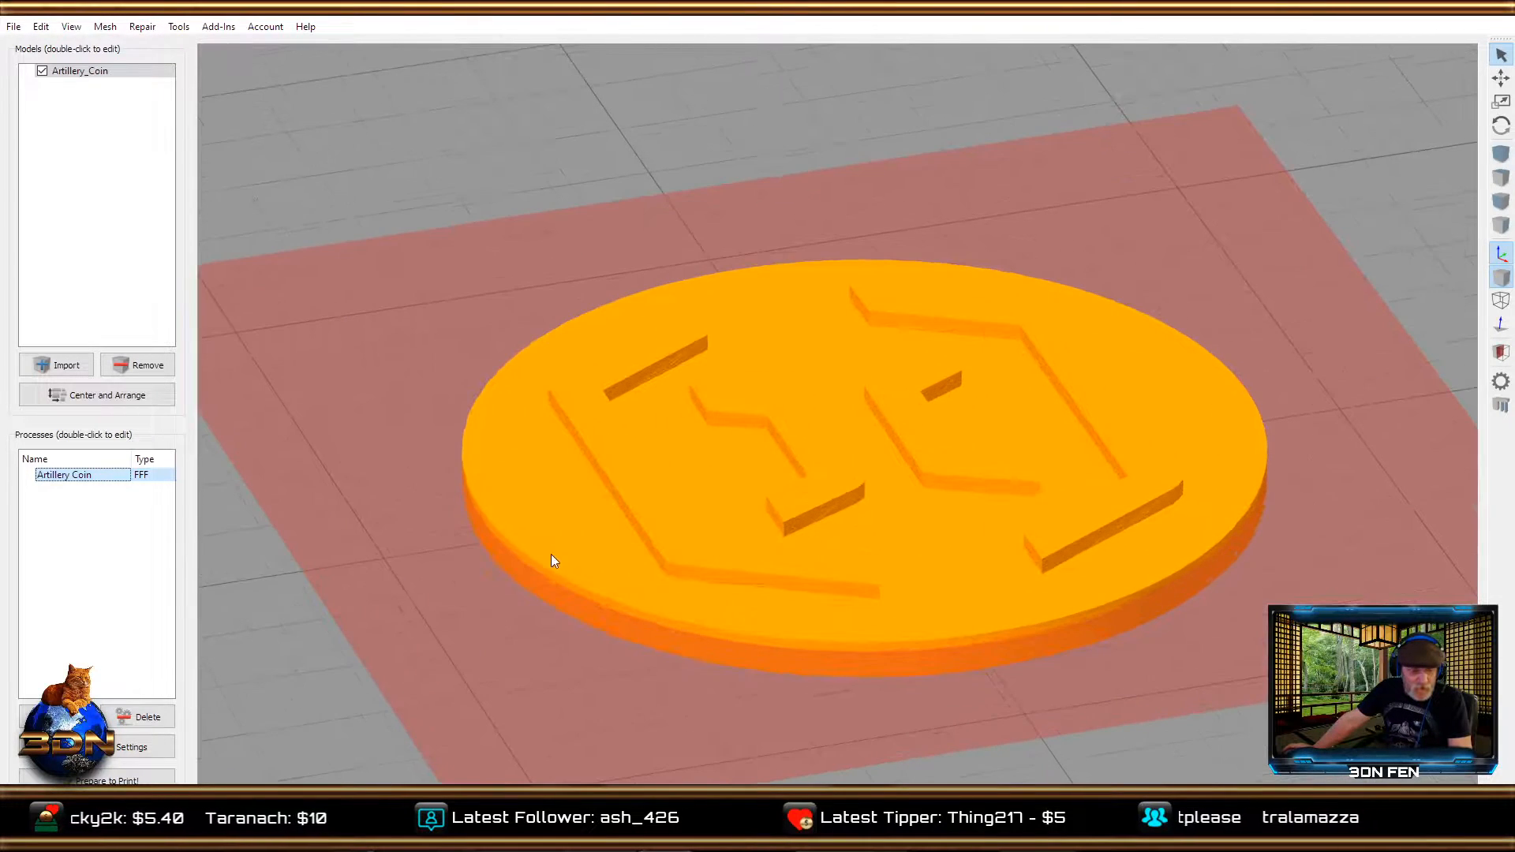
{"action": "mouse_move", "coordinate": [519, 192]}
{"action": "right_mouse_down"}
{"action": "mouse_move", "coordinate": [516, 164]}
{"action": "mouse_move", "coordinate": [515, 182]}
{"action": "right_mouse_up"}
{"action": "left_click_drag", "start_coordinate": [515, 164], "coordinate": [510, 68]}
{"action": "right_click_drag", "start_coordinate": [510, 139], "coordinate": [508, 76]}
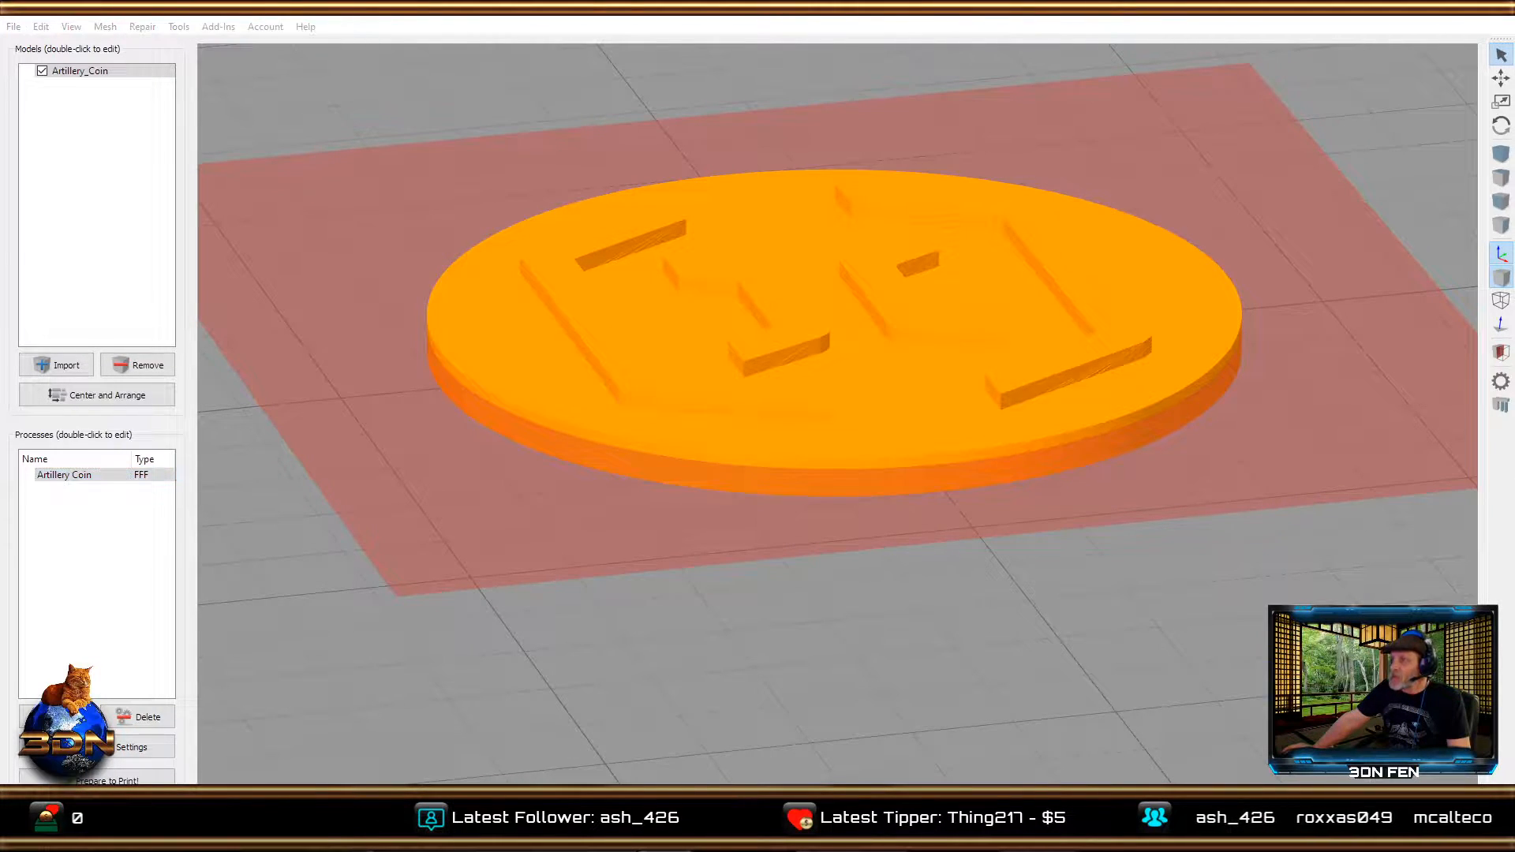
{"action": "left_click_drag", "start_coordinate": [4, 479], "coordinate": [434, 136]}
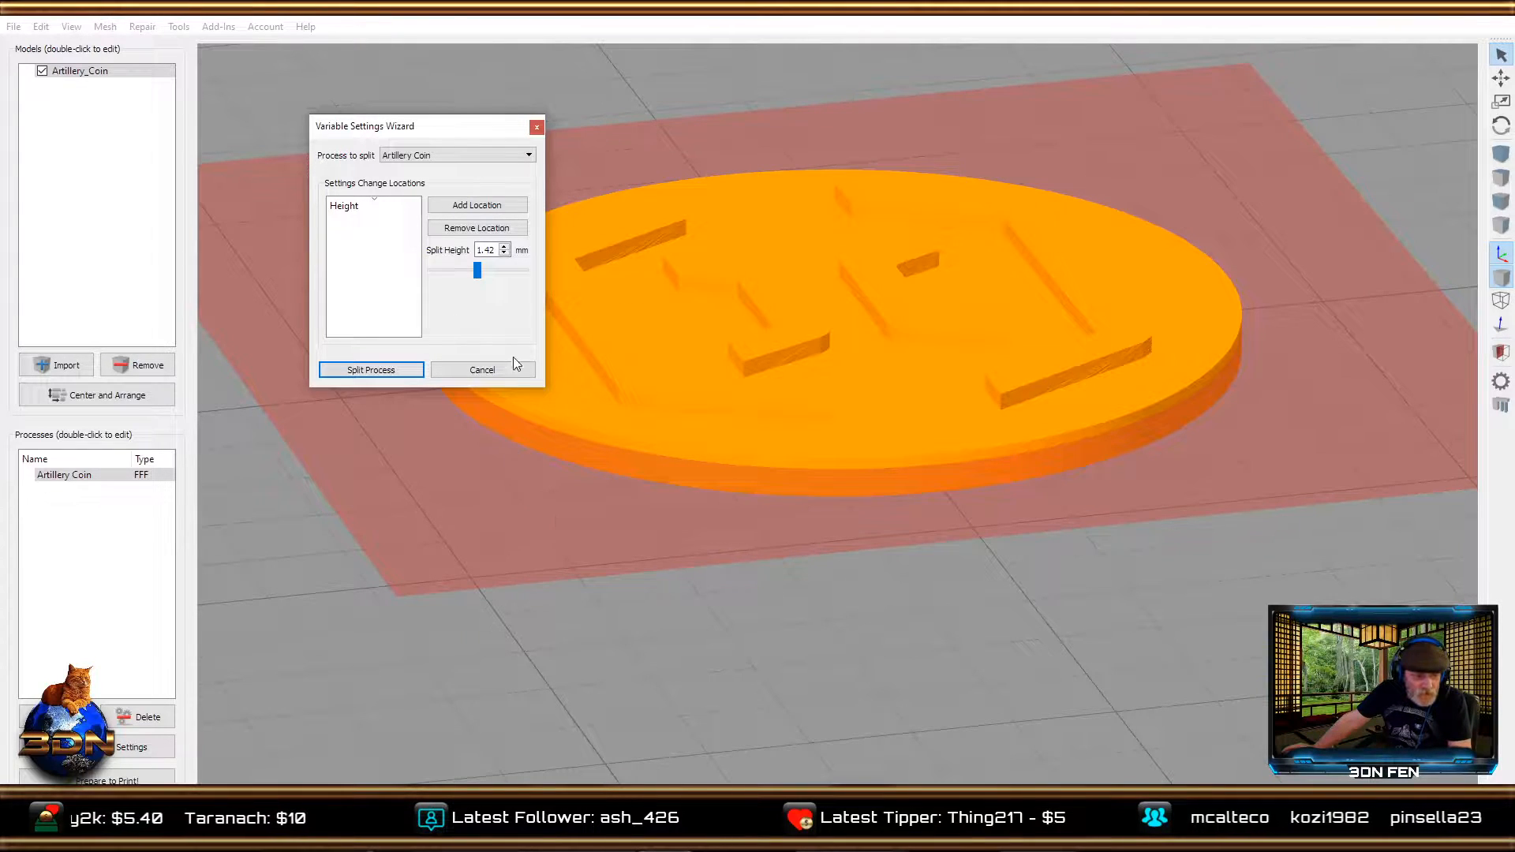
Raise the split height to 2.42 mm and examine where the cut plane meets the coin's raised logo.
{"action": "left_click", "coordinate": [504, 247]}
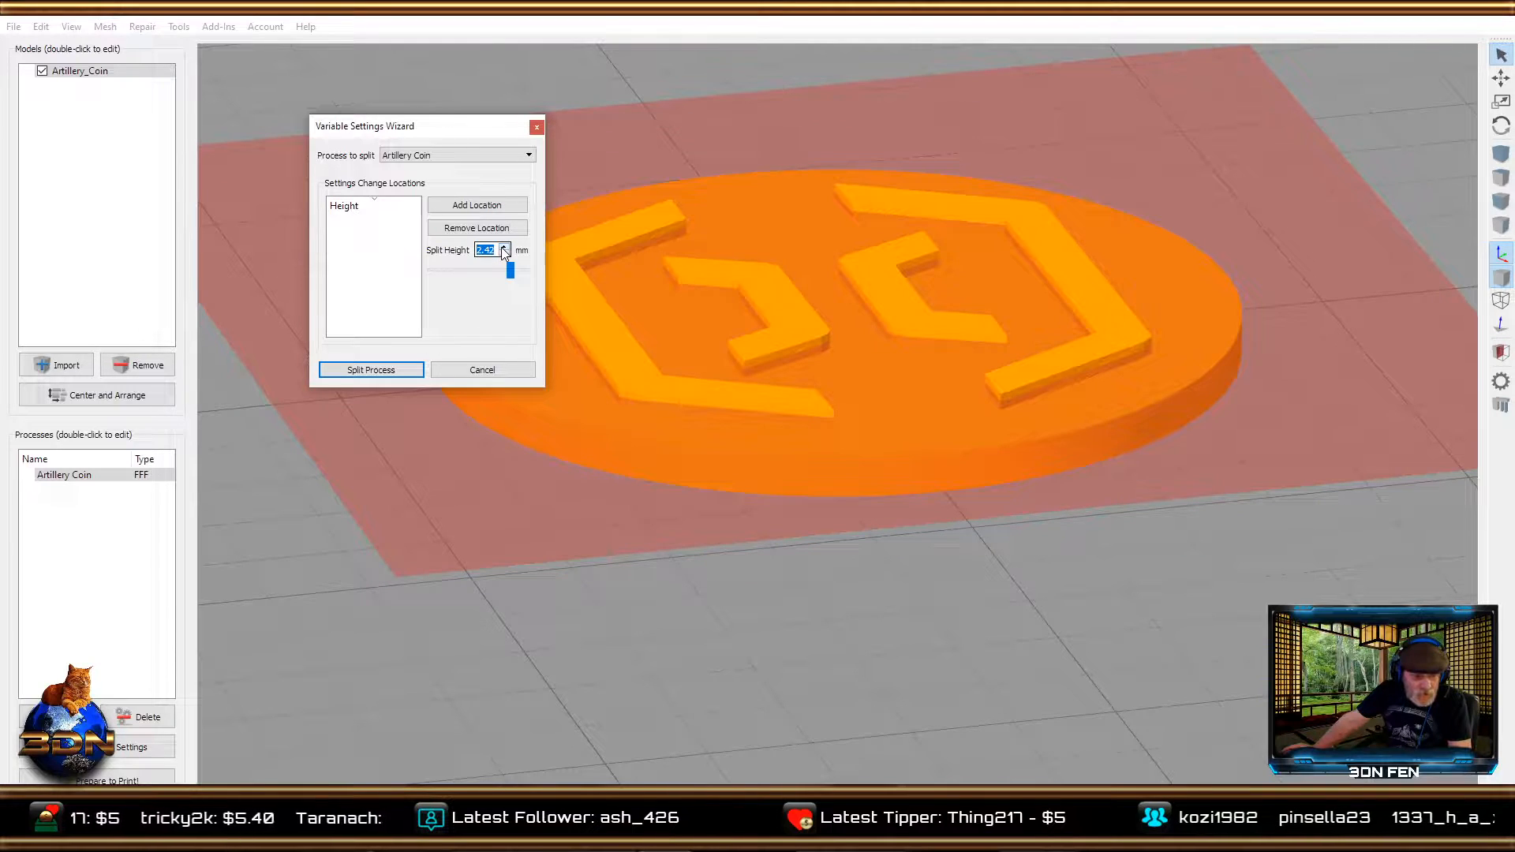
{"action": "mouse_move", "coordinate": [742, 554]}
{"action": "right_mouse_down"}
{"action": "mouse_move", "coordinate": [746, 585]}
{"action": "mouse_move", "coordinate": [756, 567]}
{"action": "right_mouse_up"}
{"action": "left_click_drag", "start_coordinate": [756, 568], "coordinate": [745, 528]}
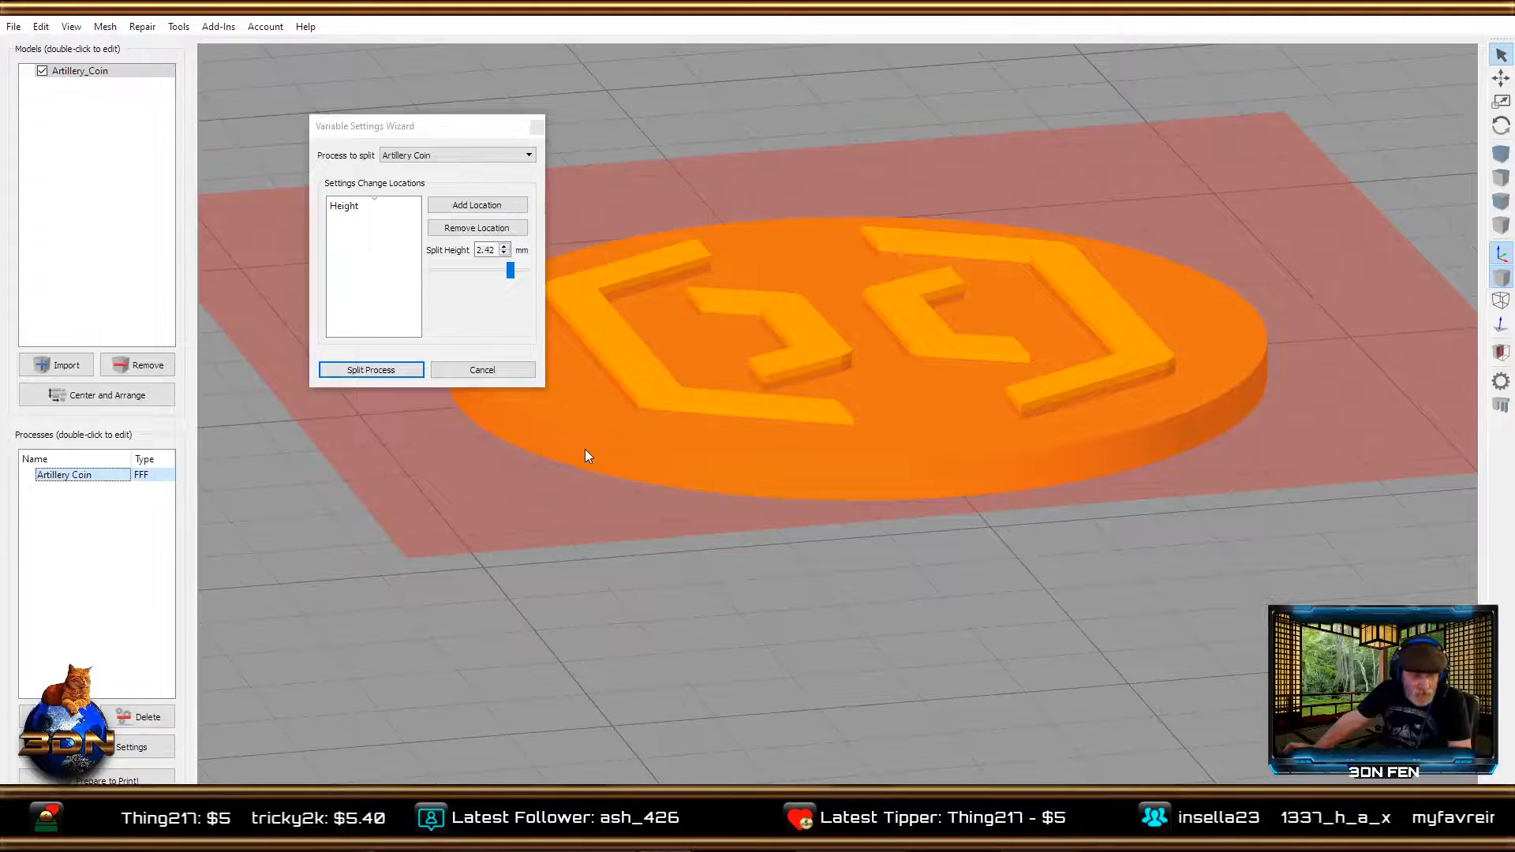
{"action": "scroll", "coordinate": [585, 450], "scroll_direction": "up", "scroll_amount": 5}
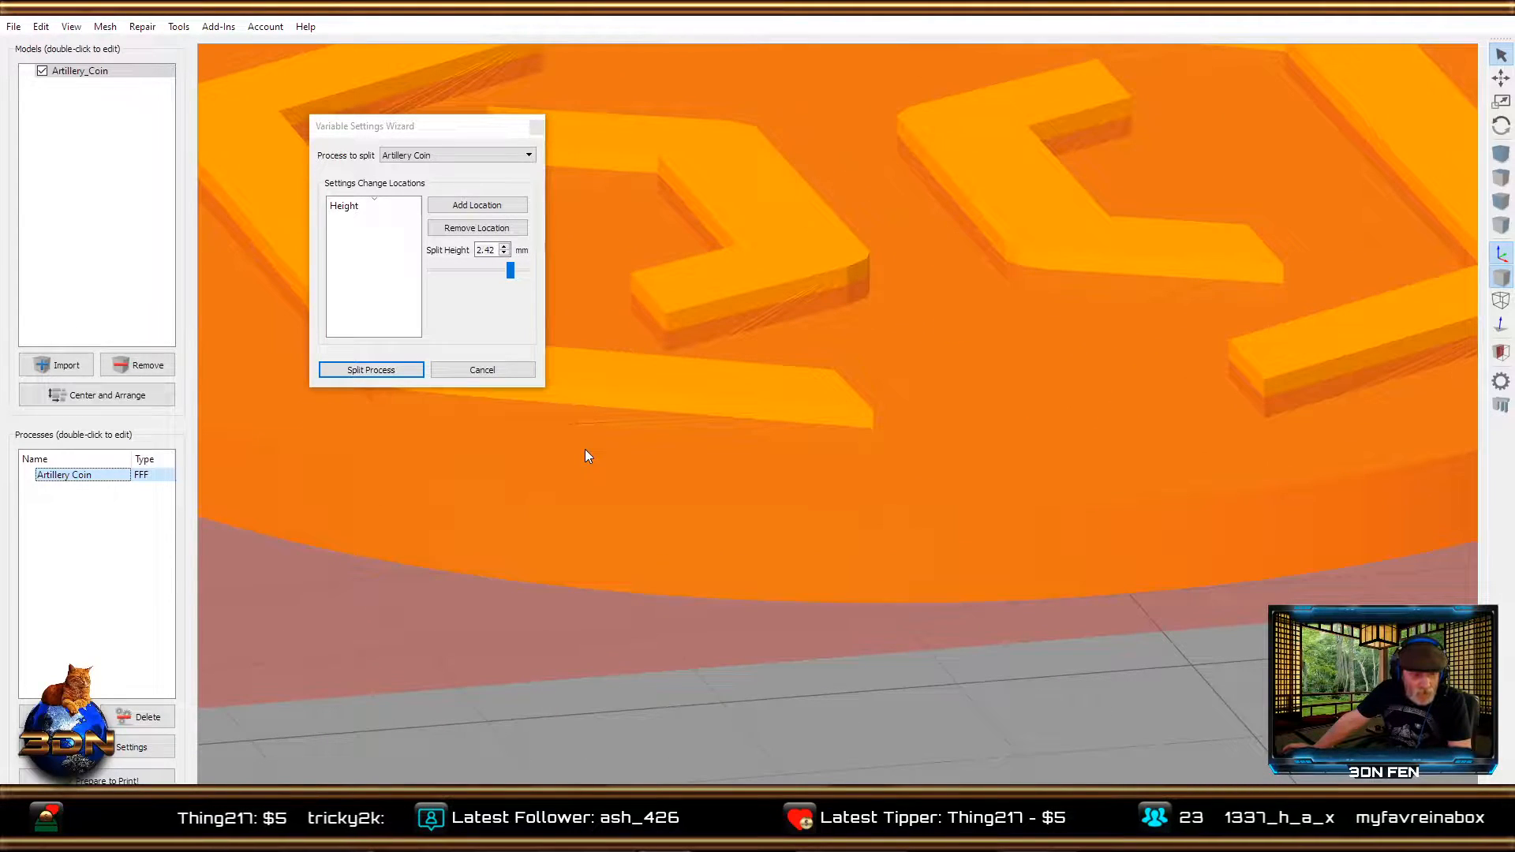
Set the split height to 2.0 mm, add it as a settings change location and split the process.
{"action": "left_click", "coordinate": [495, 250]}
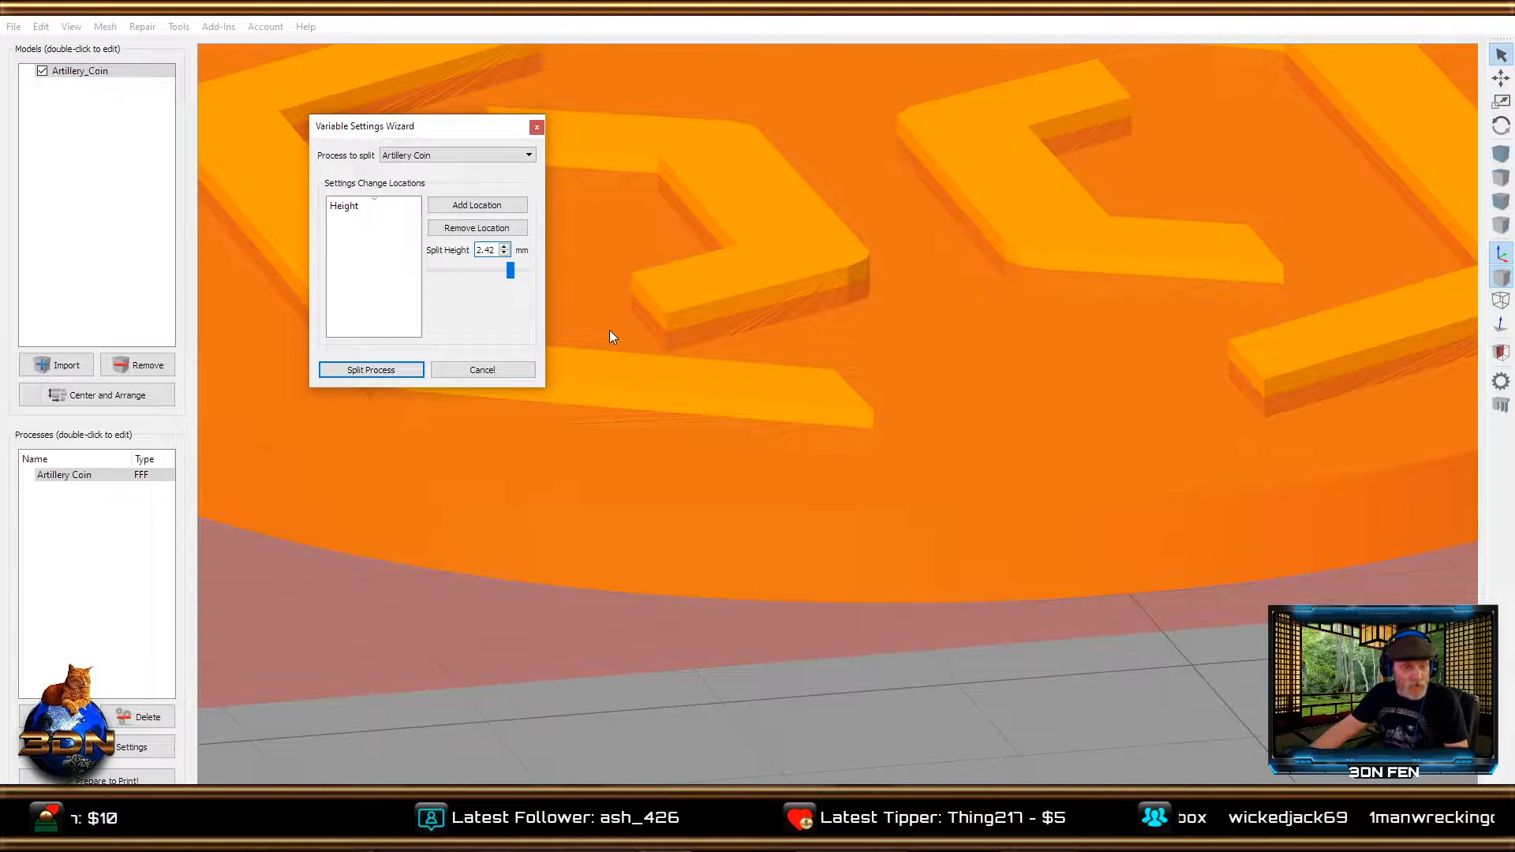
{"action": "key", "text": "BackSpace"}
{"action": "key", "text": "BackSpace"}
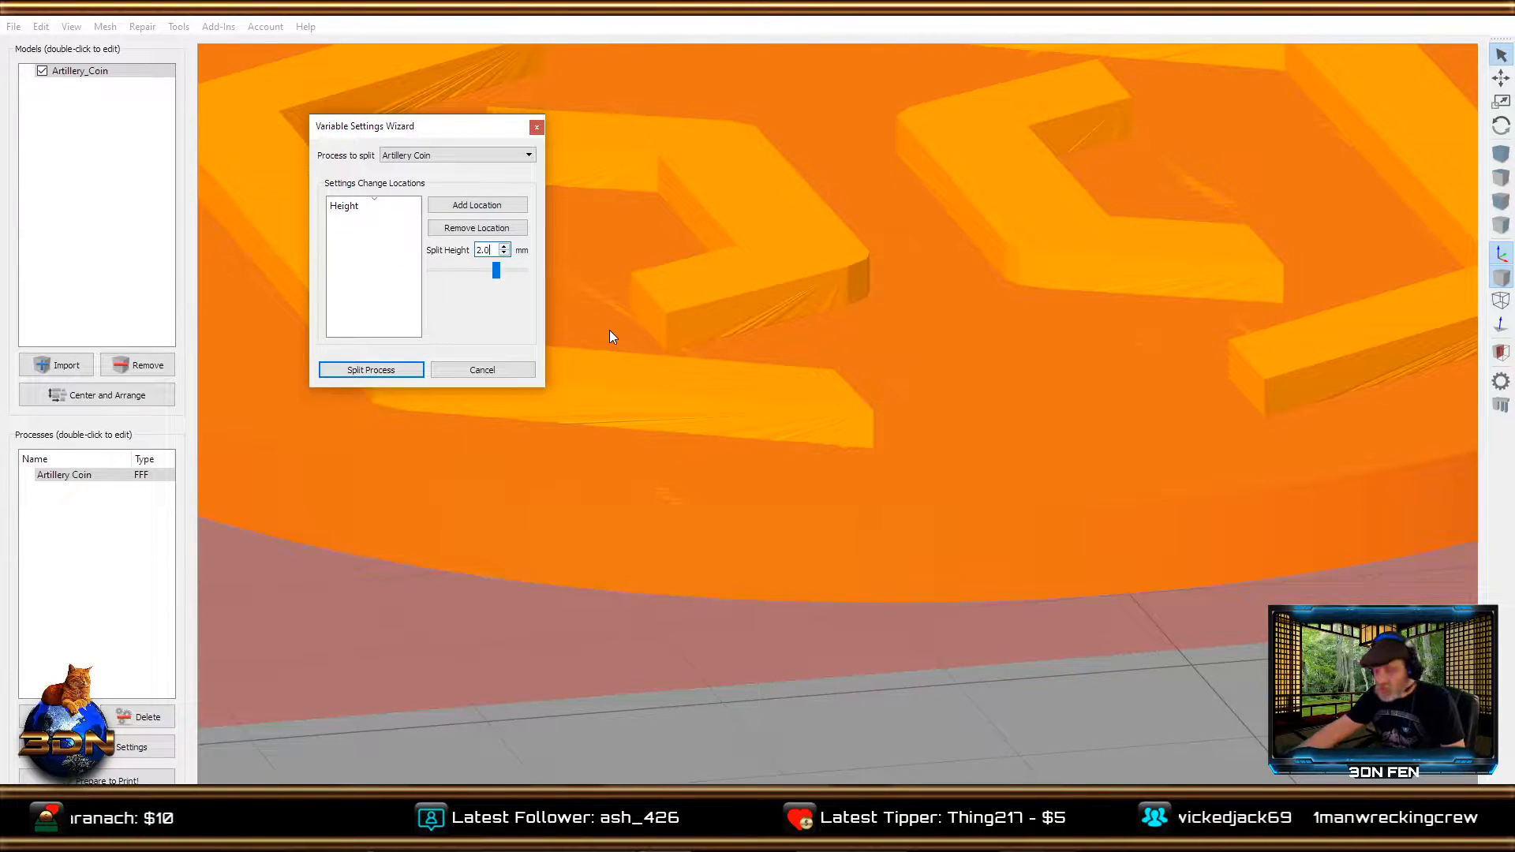
{"action": "type", "text": "0"}
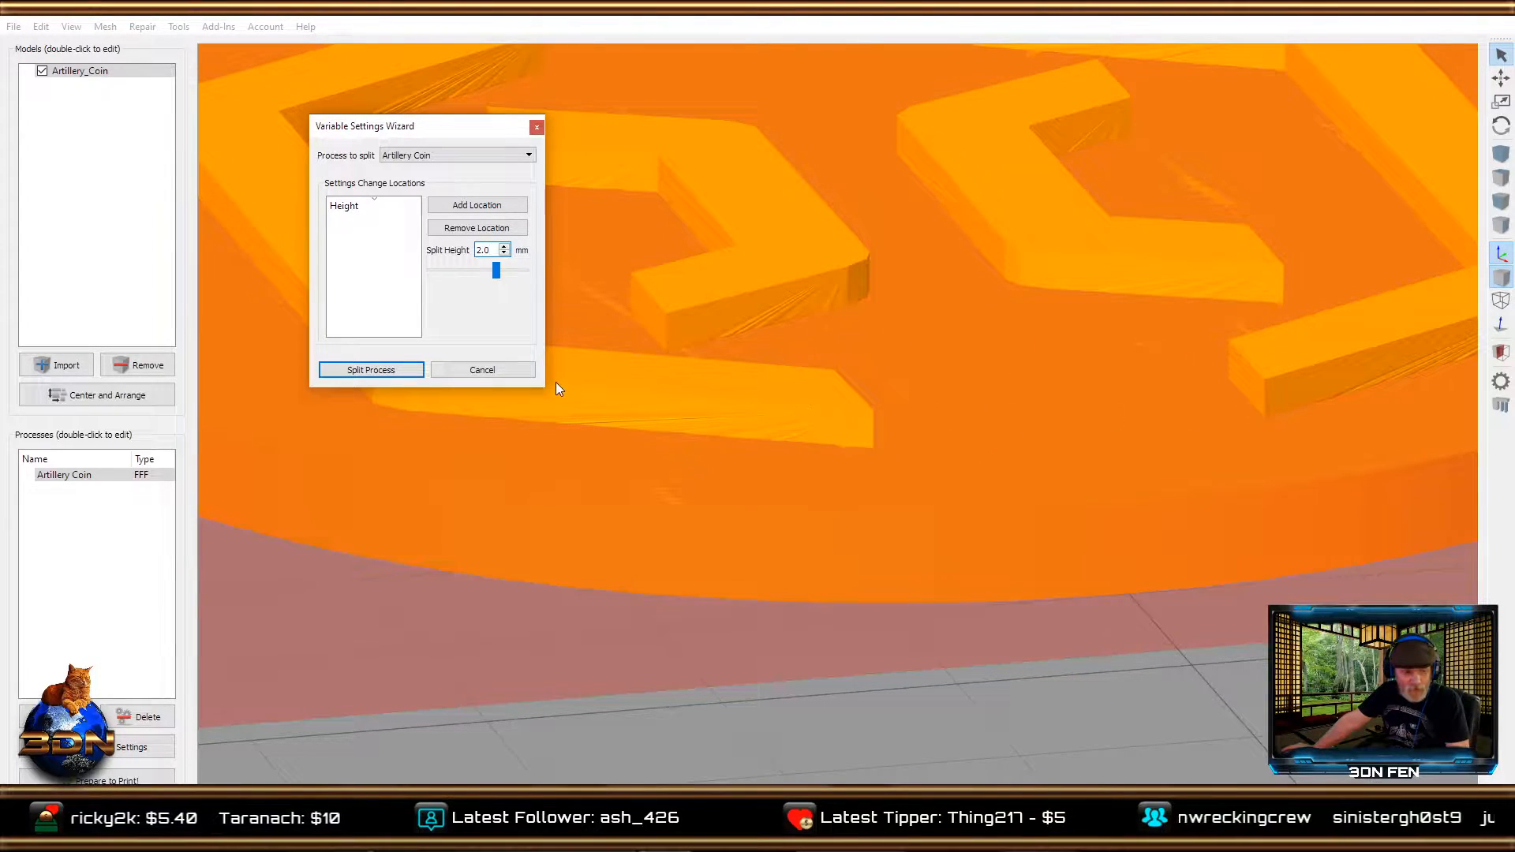
{"action": "left_click", "coordinate": [464, 213]}
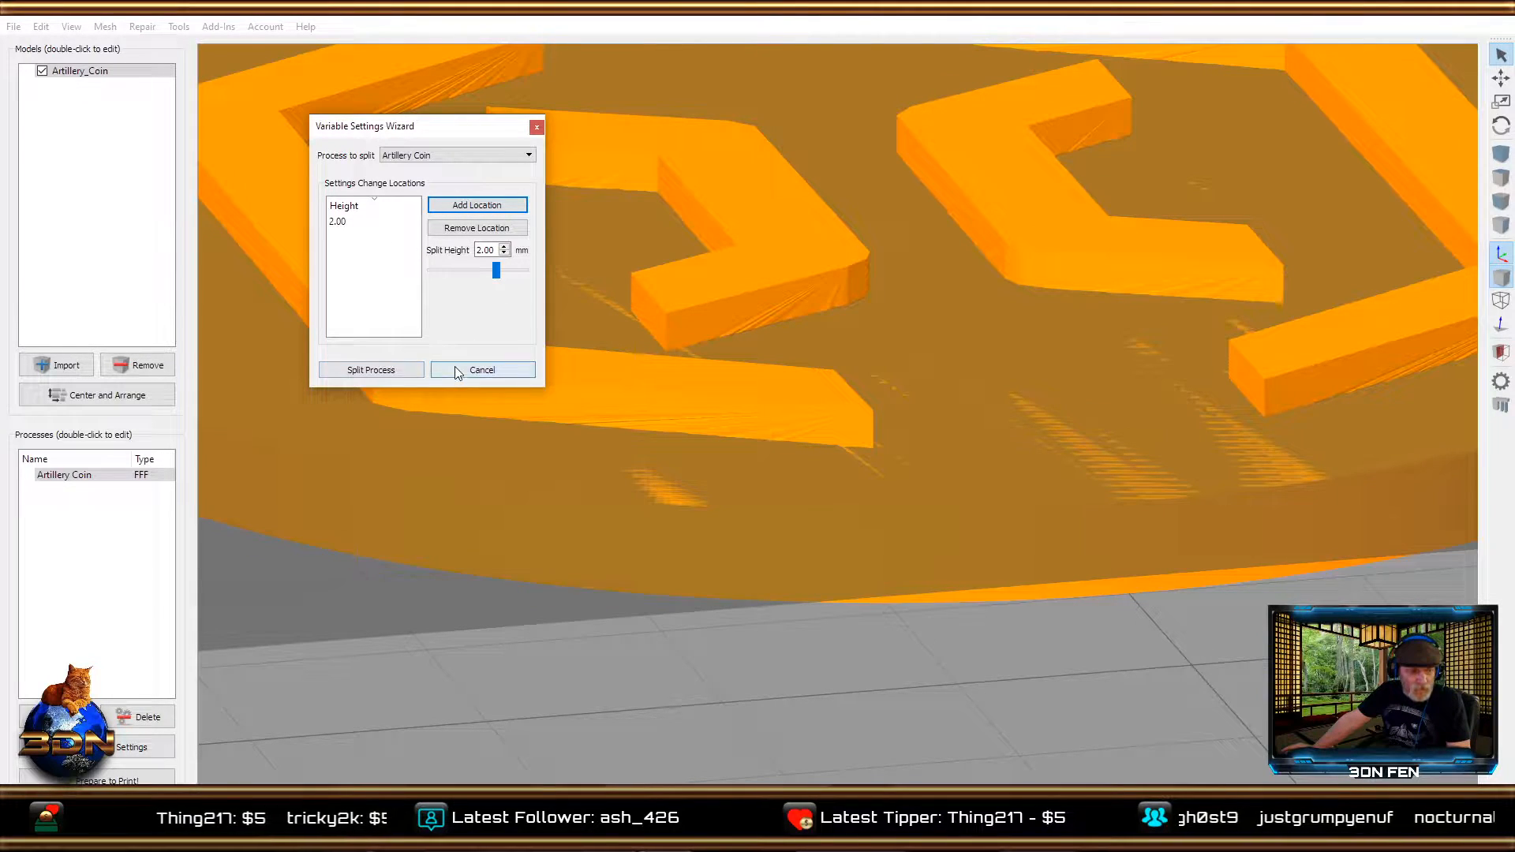
{"action": "left_click", "coordinate": [371, 370]}
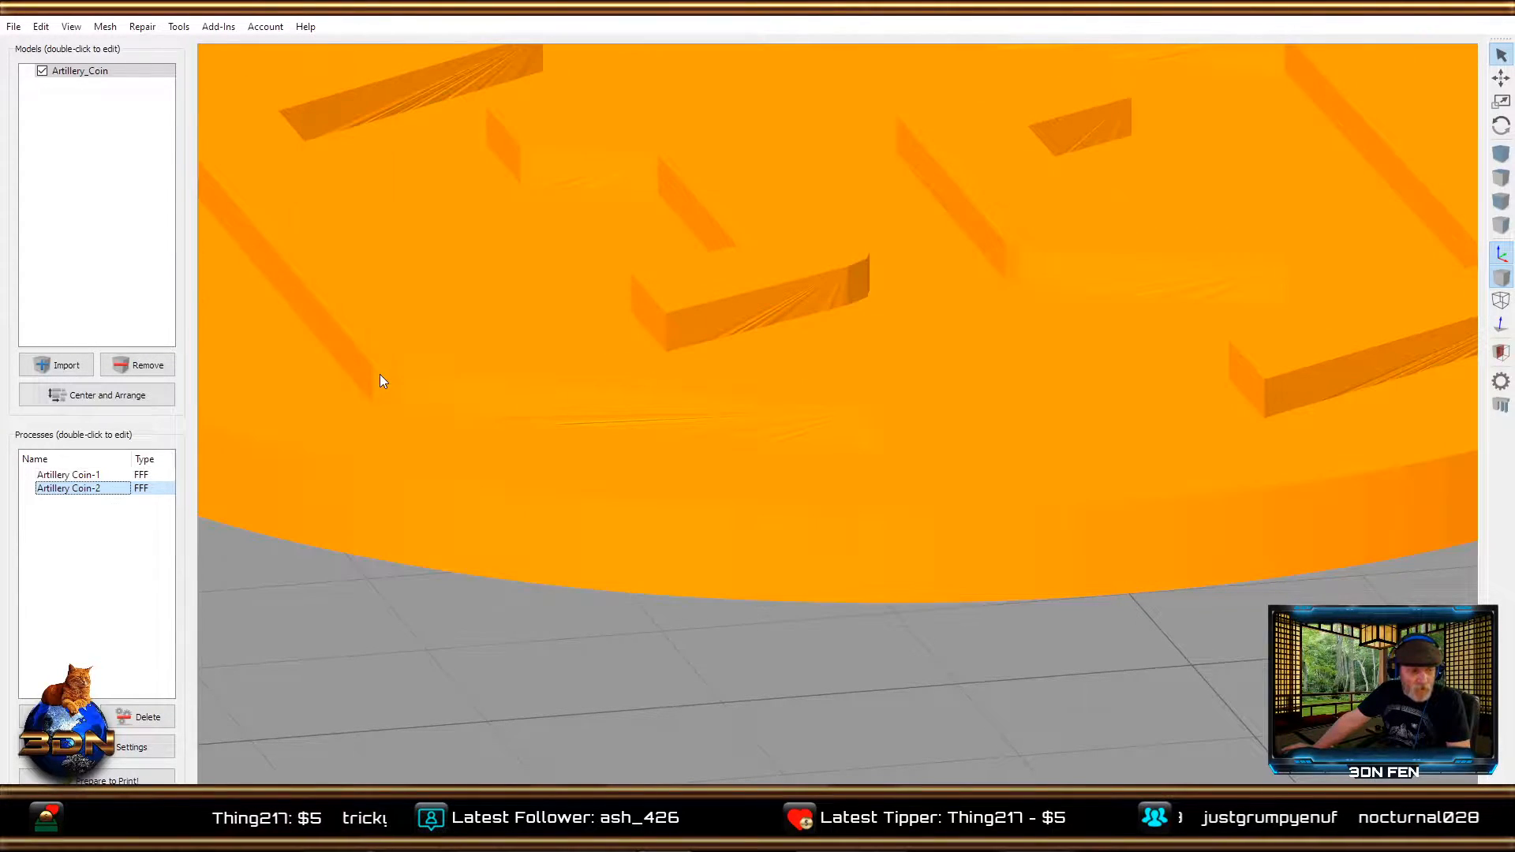
Review the Artillery Coin-1 process settings, checking the layer modifications that define where printing stops.
{"action": "left_click", "coordinate": [100, 477]}
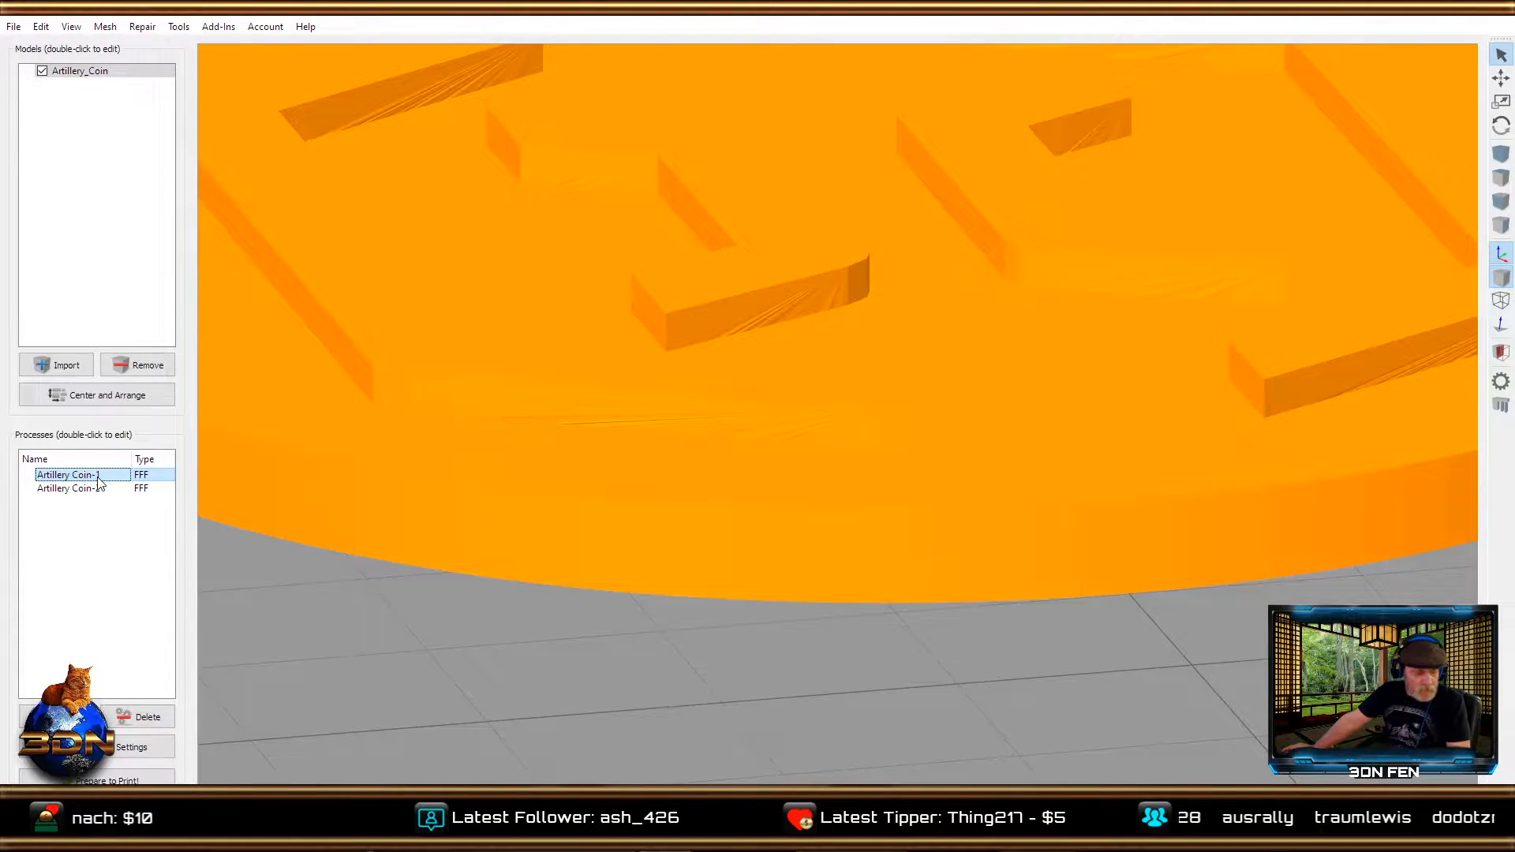
{"action": "left_click", "coordinate": [131, 747]}
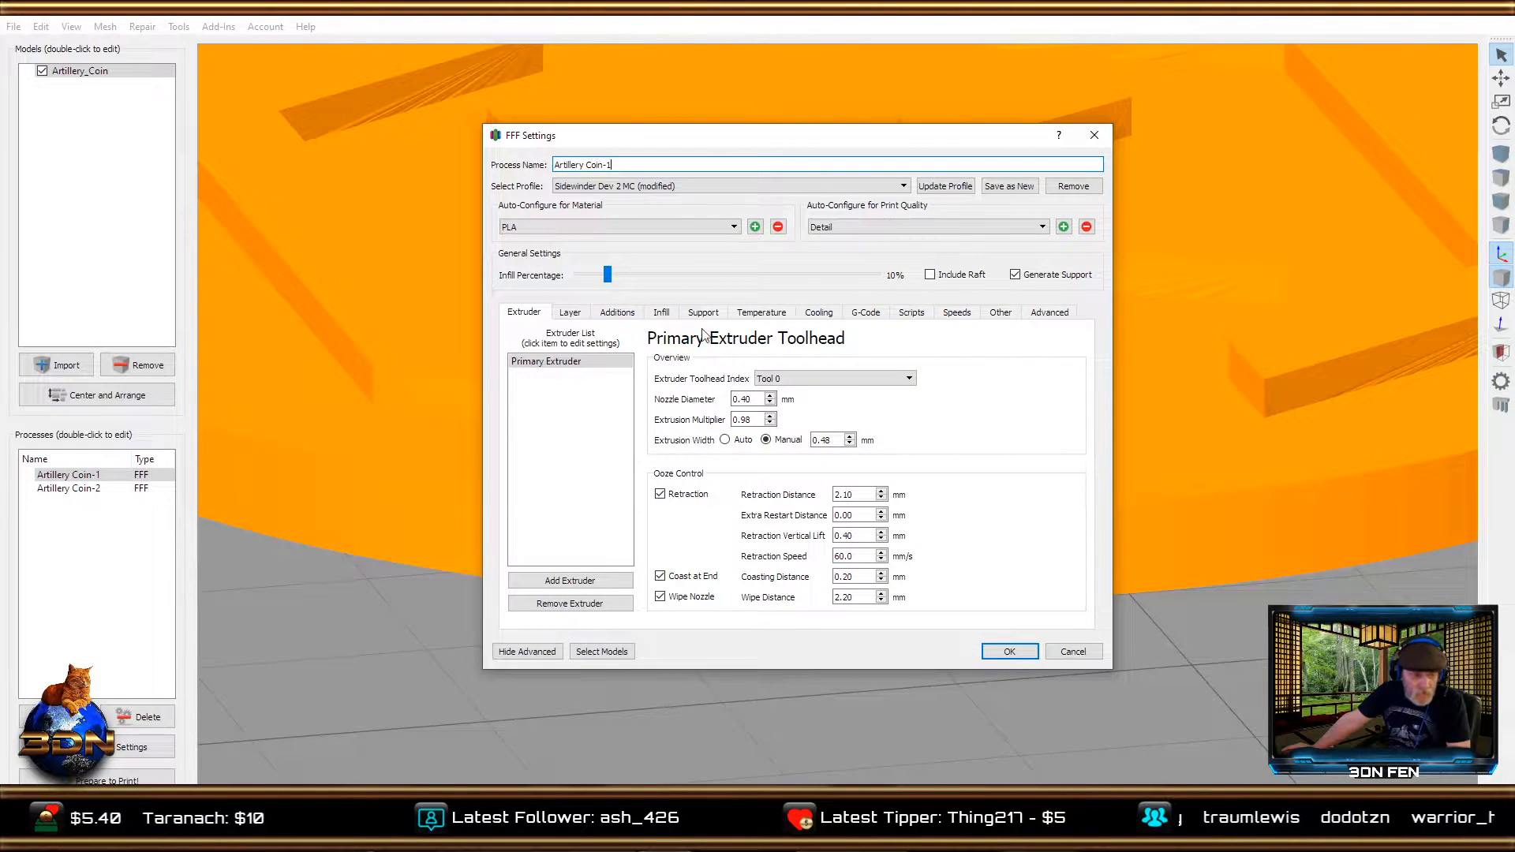
{"action": "left_click", "coordinate": [1040, 314]}
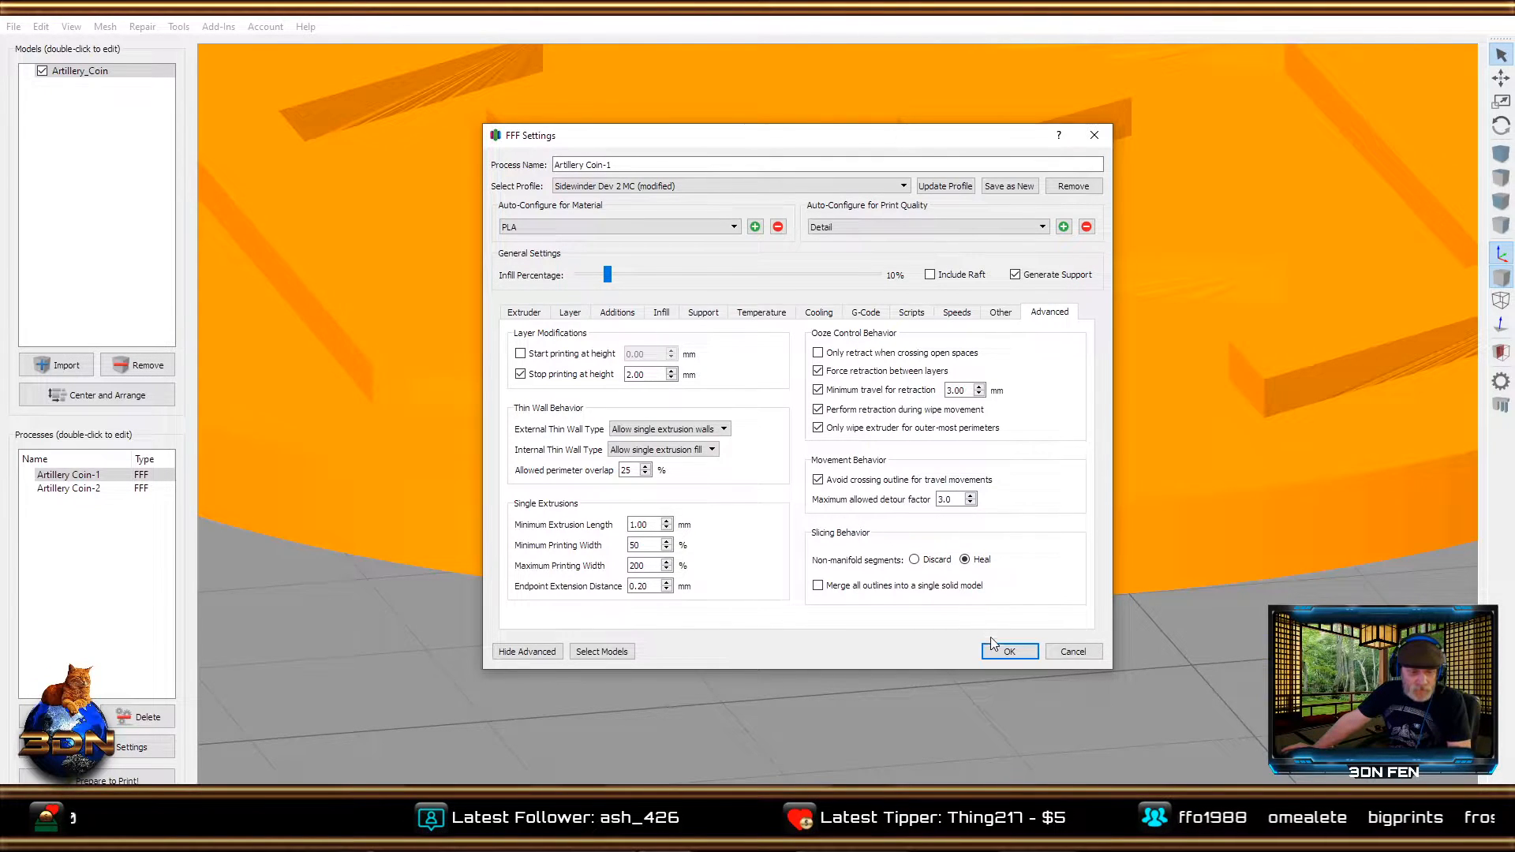
{"action": "left_click", "coordinate": [1007, 651]}
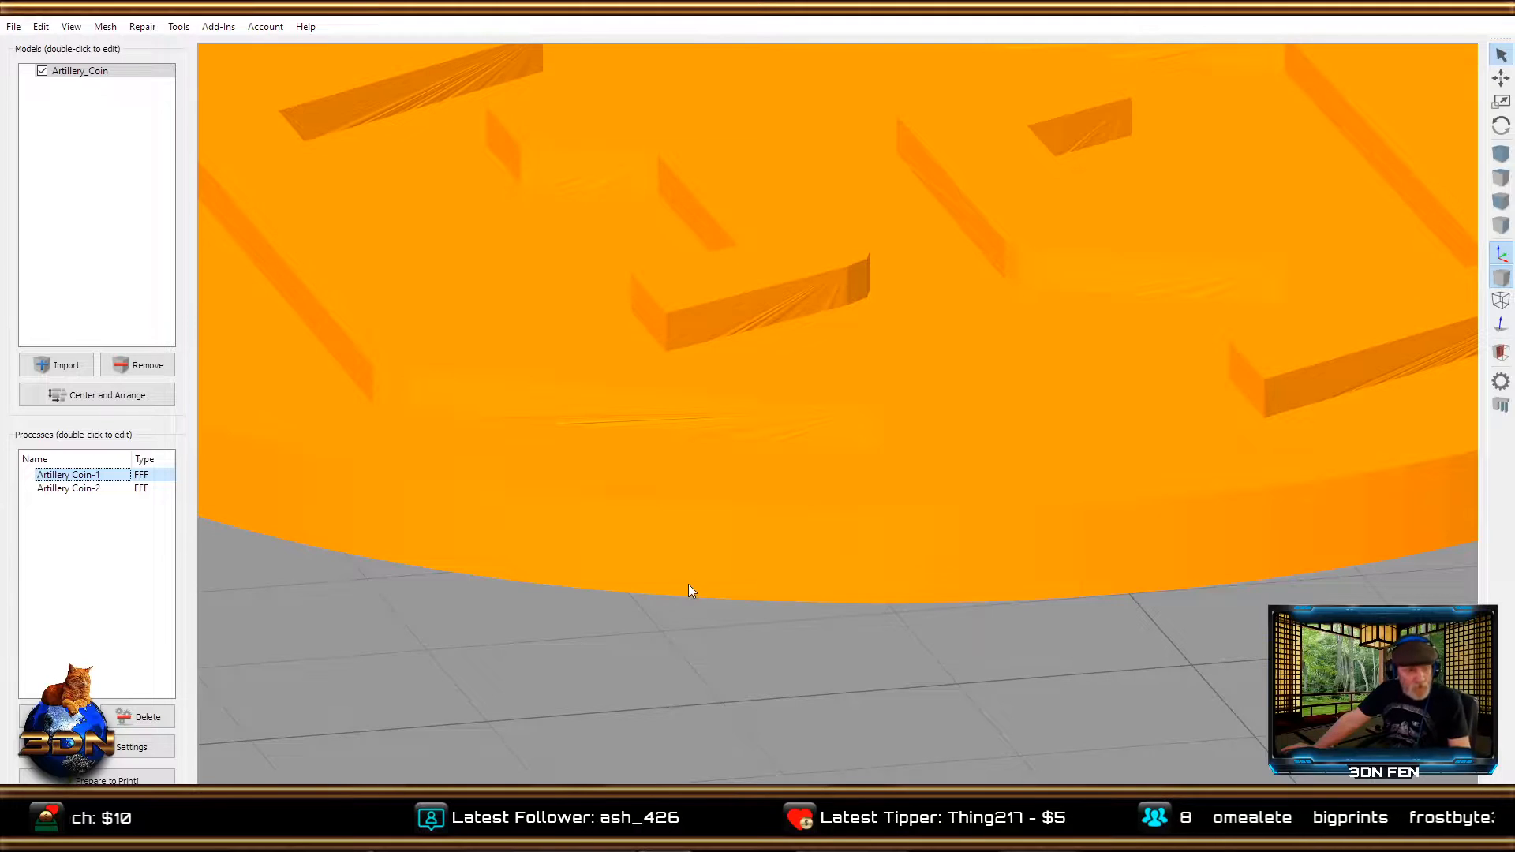
{"action": "left_click", "coordinate": [105, 756]}
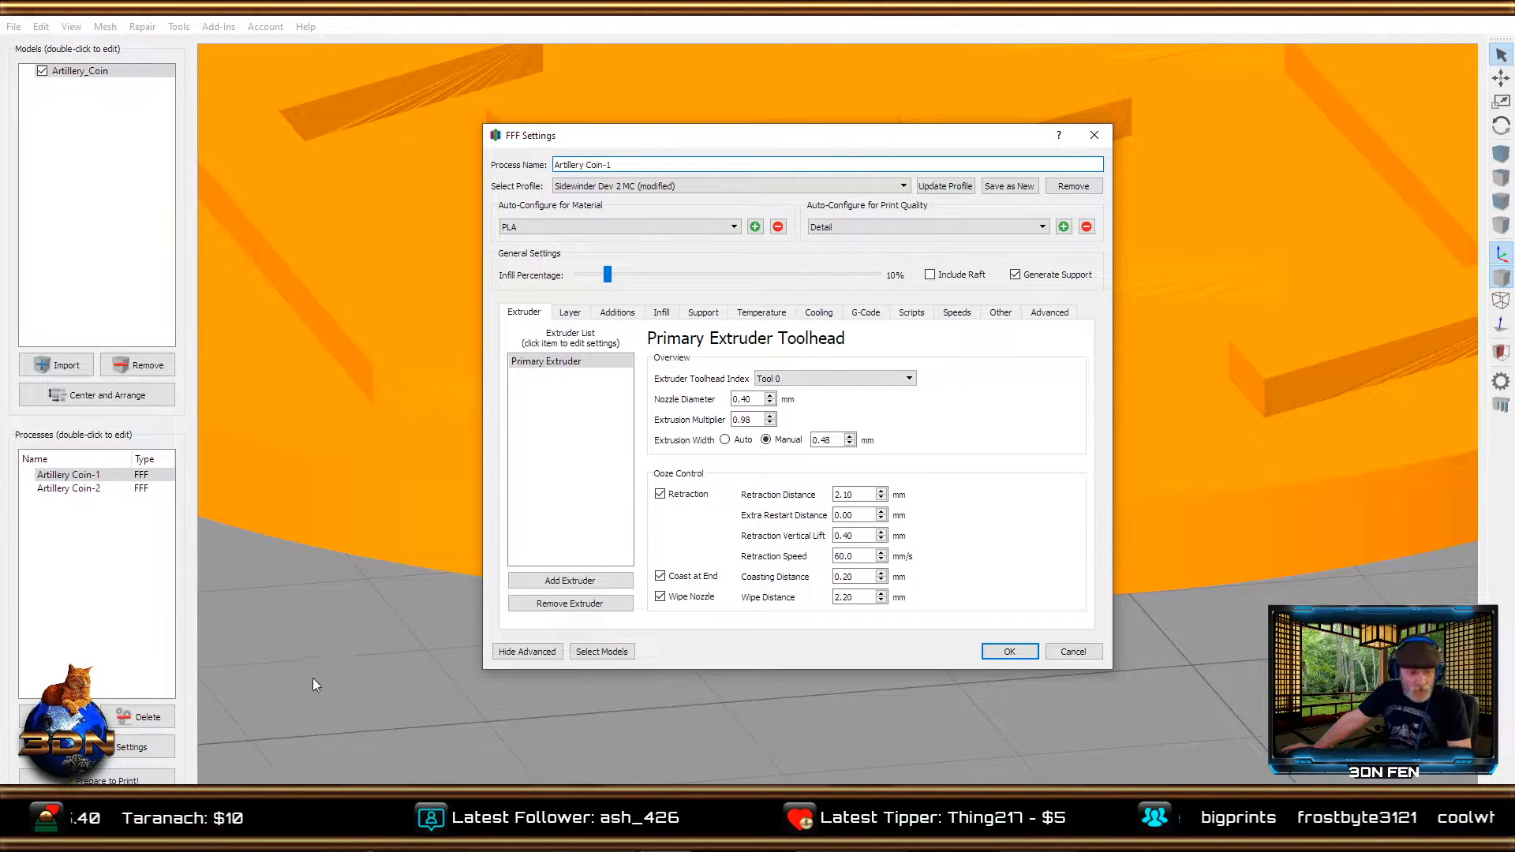
{"action": "left_click", "coordinate": [1055, 652]}
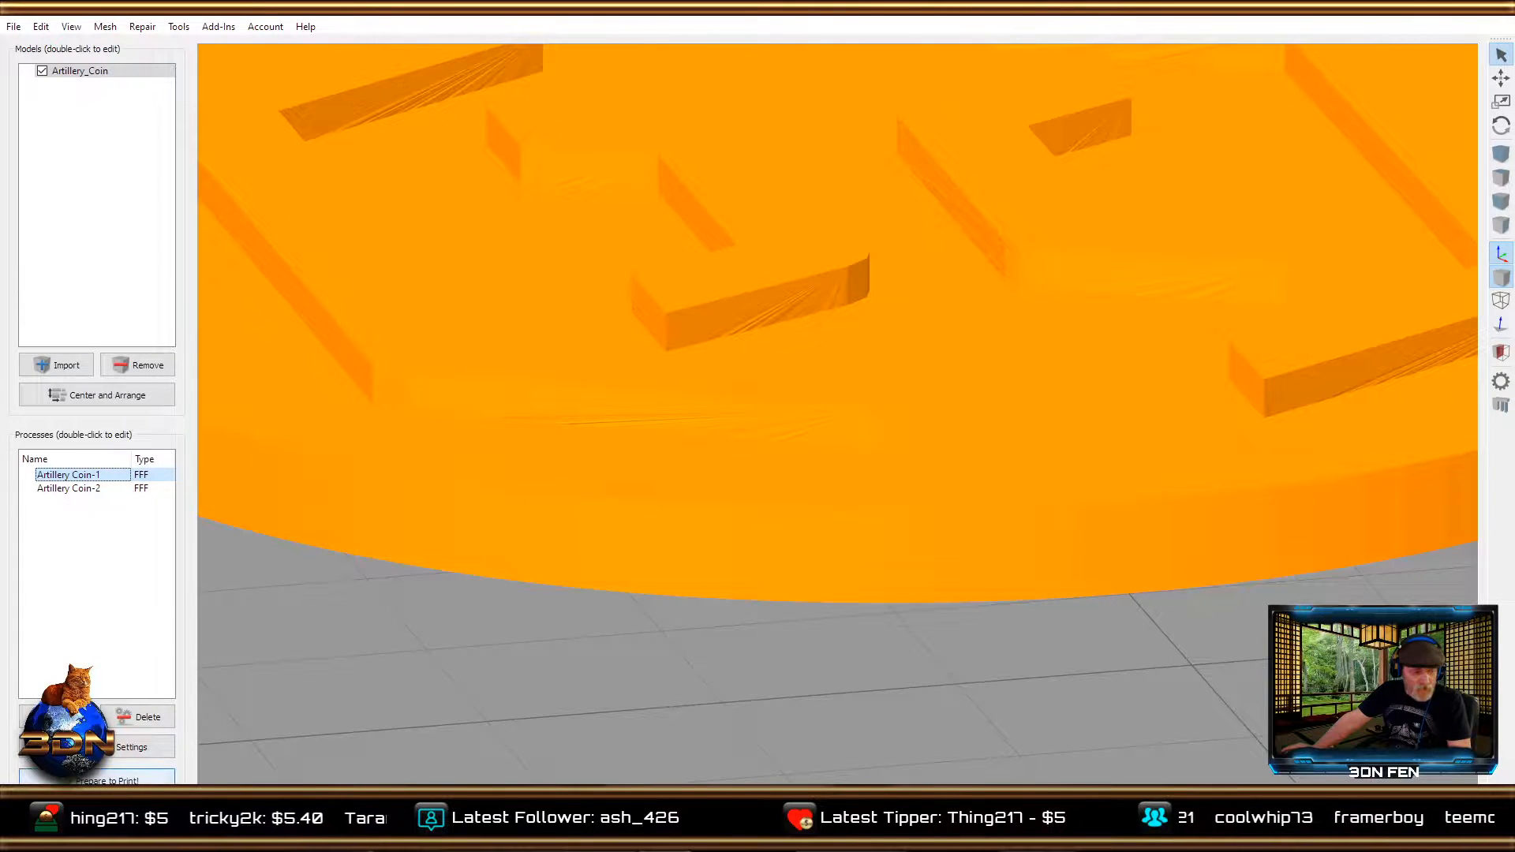
Slice only the Artillery Coin-1 process, examine the coin base in the print preview and exit the preview.
{"action": "left_click", "coordinate": [102, 779]}
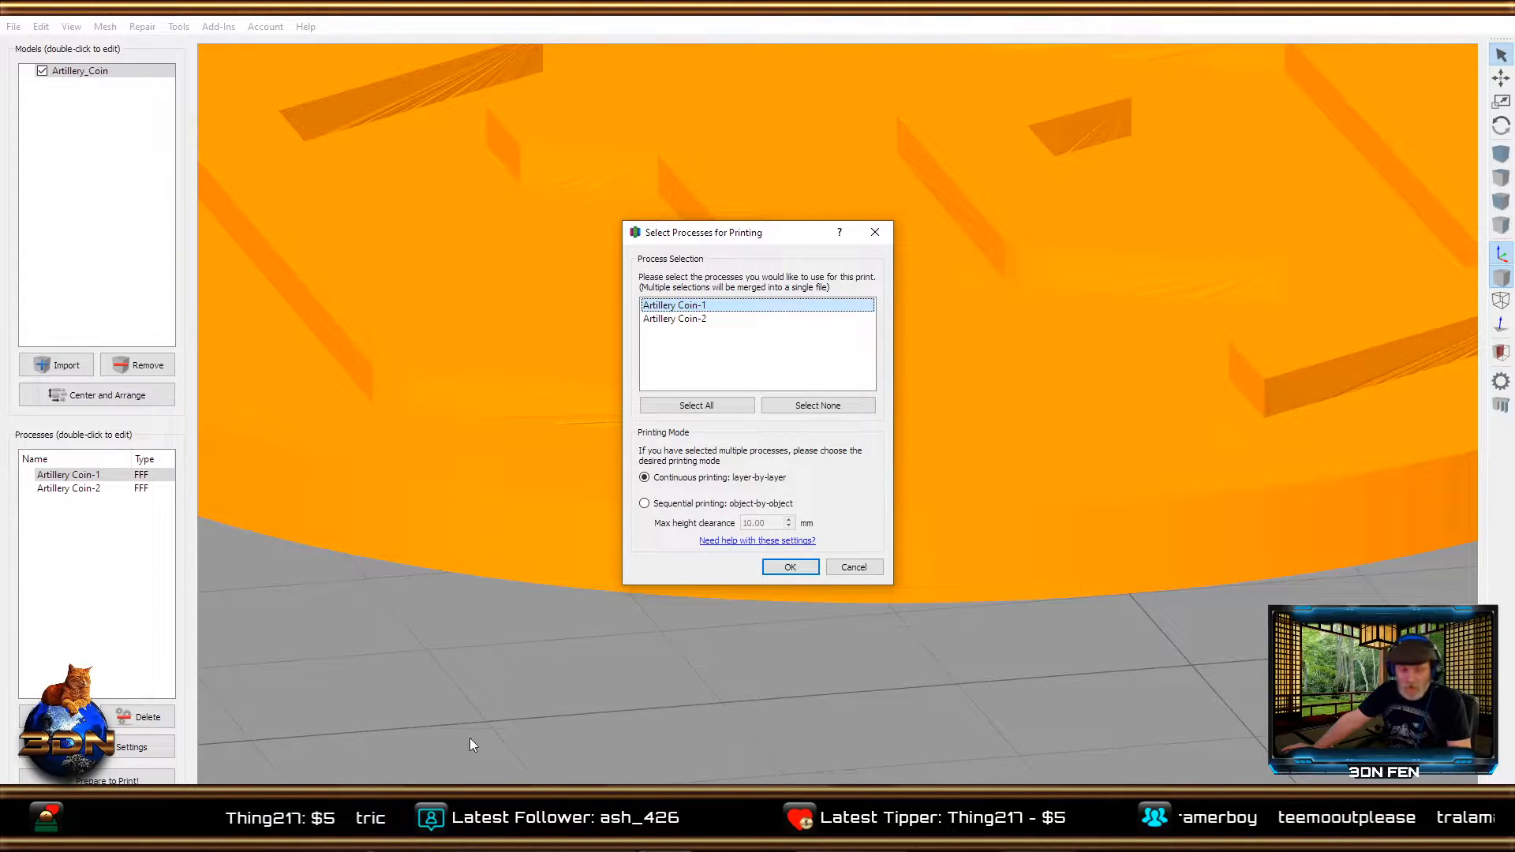
{"action": "left_click", "coordinate": [747, 306]}
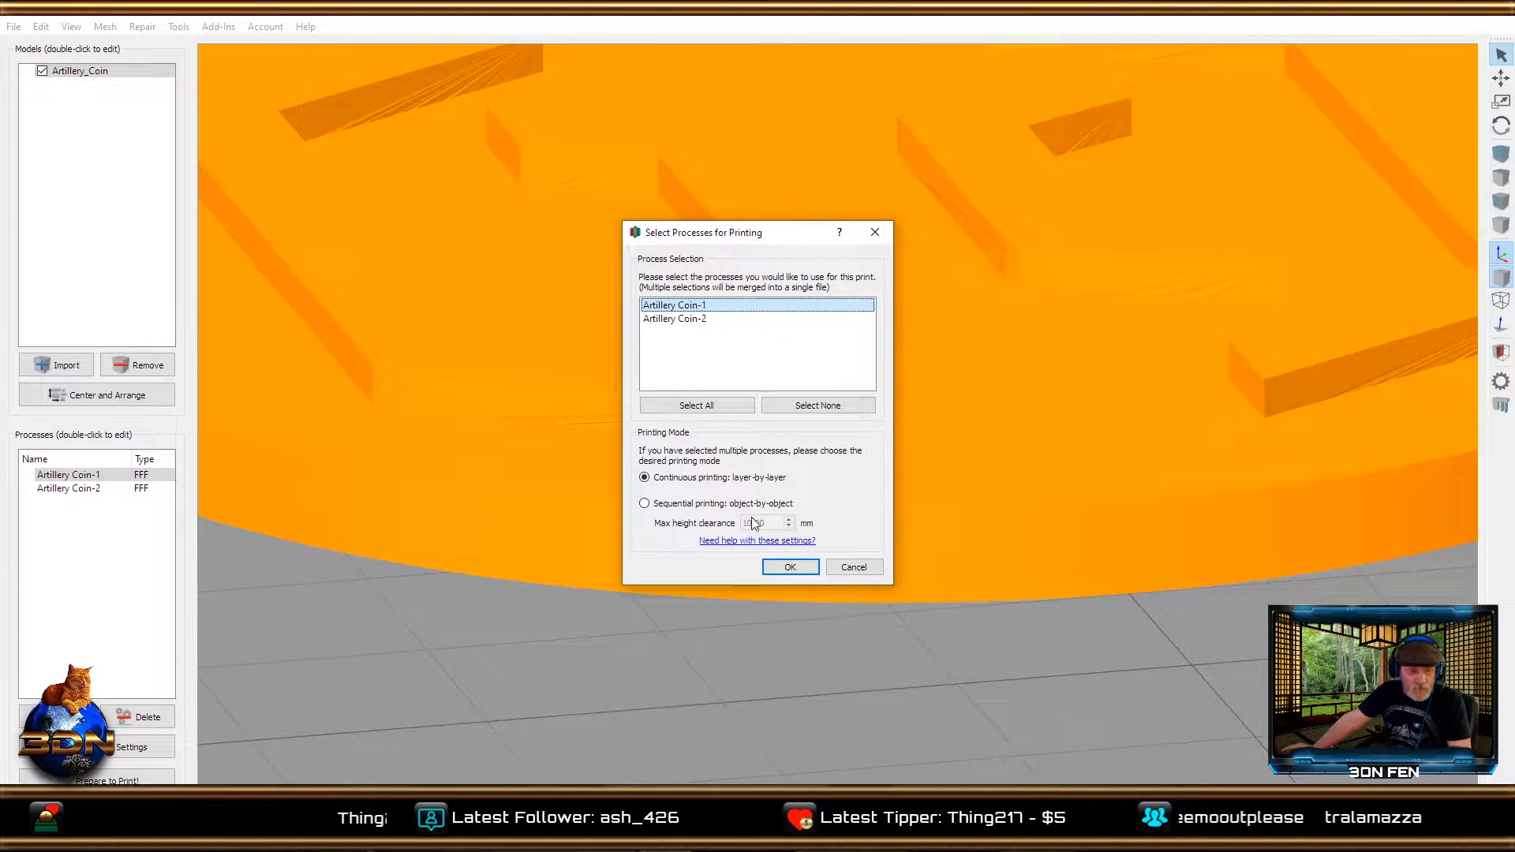
{"action": "left_click", "coordinate": [782, 568]}
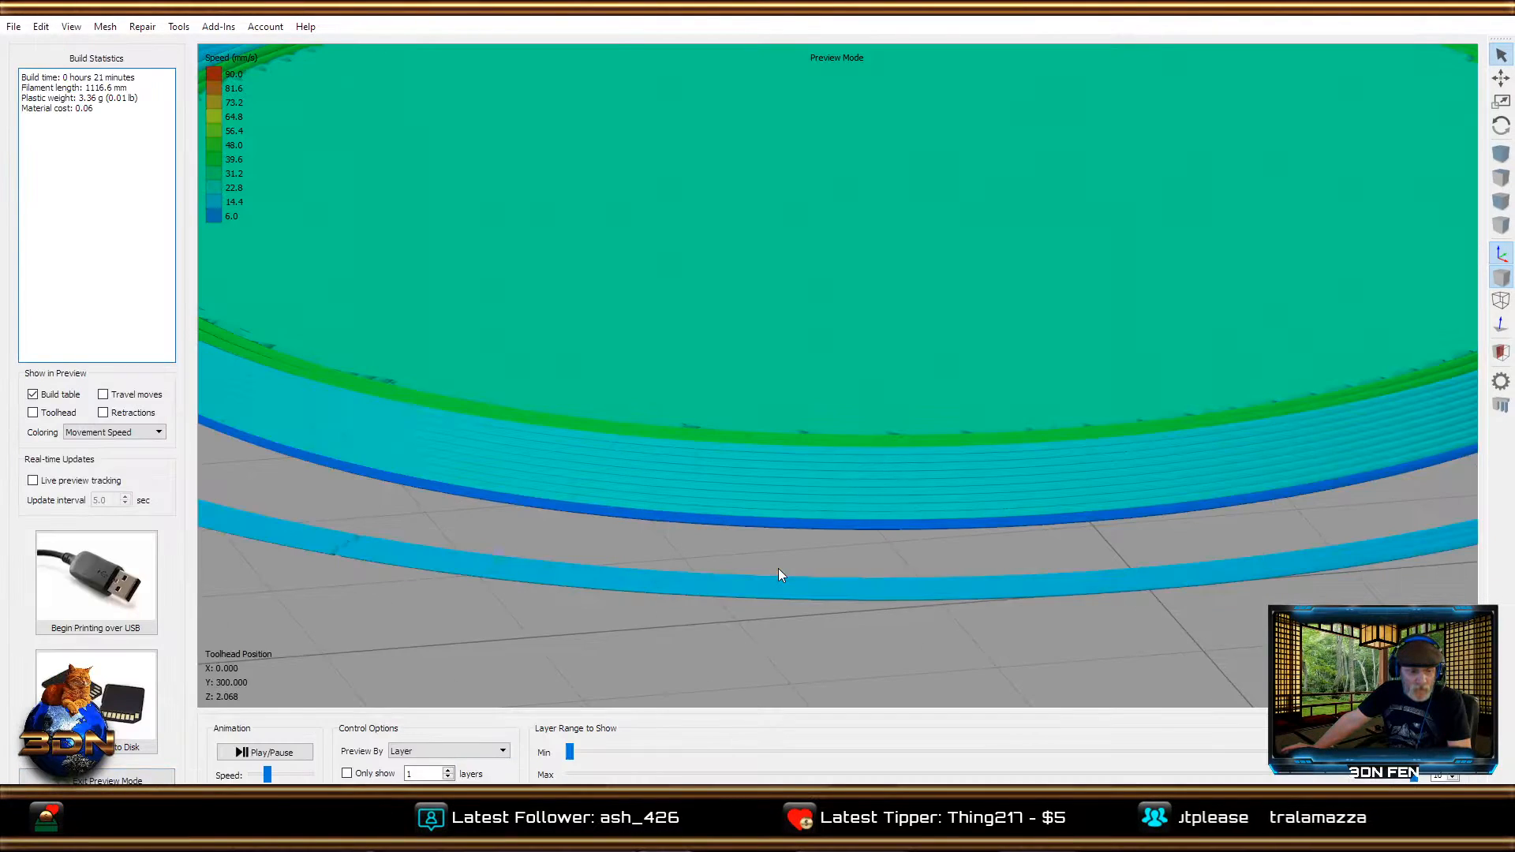
{"action": "scroll", "coordinate": [809, 519], "scroll_direction": "down", "scroll_amount": 5}
{"action": "left_click_drag", "start_coordinate": [925, 517], "coordinate": [784, 576]}
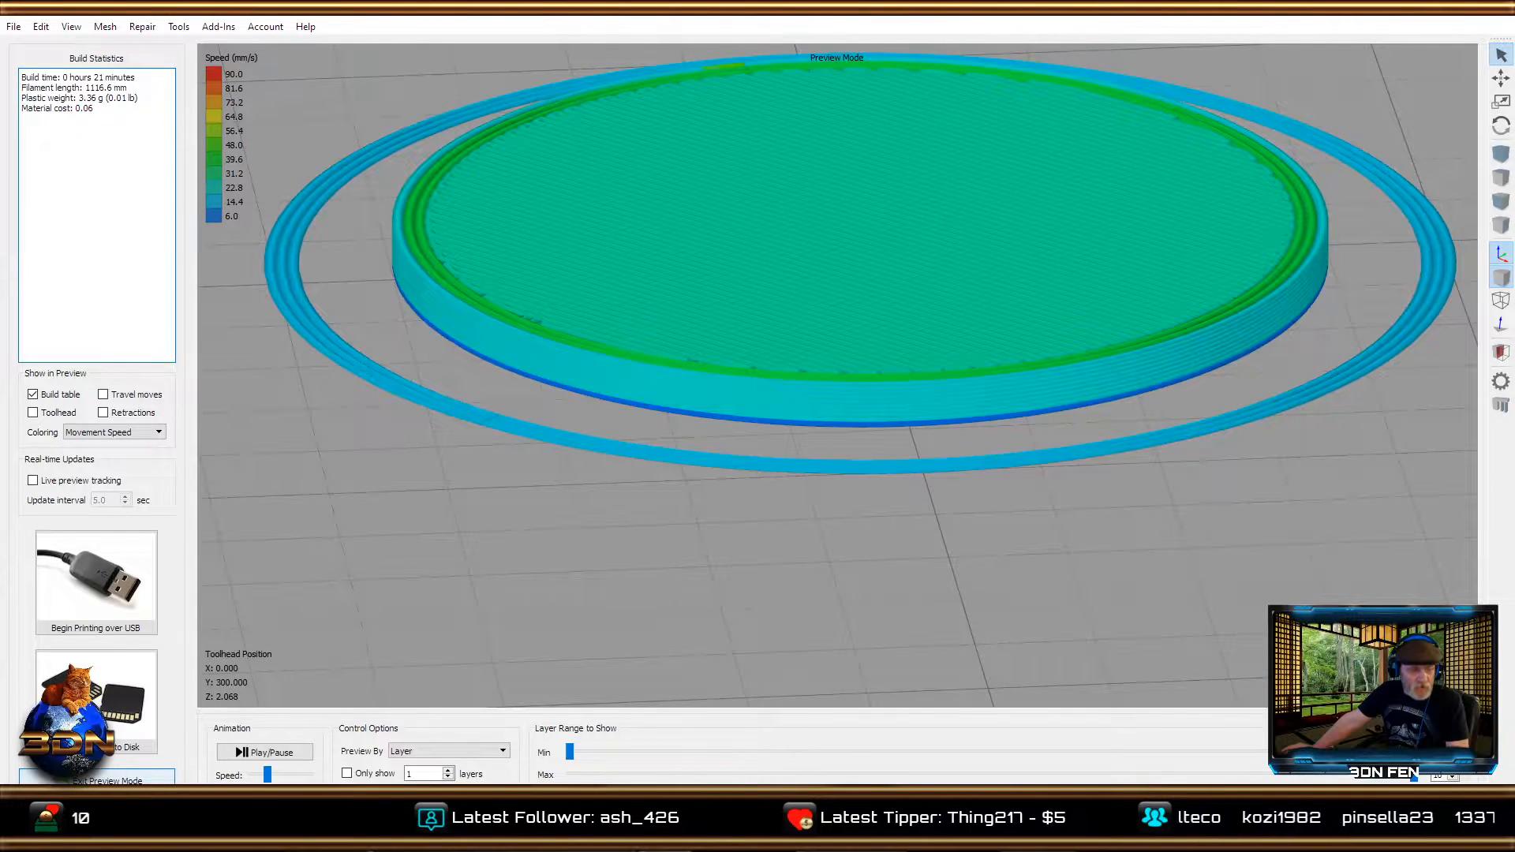
{"action": "left_click", "coordinate": [118, 779]}
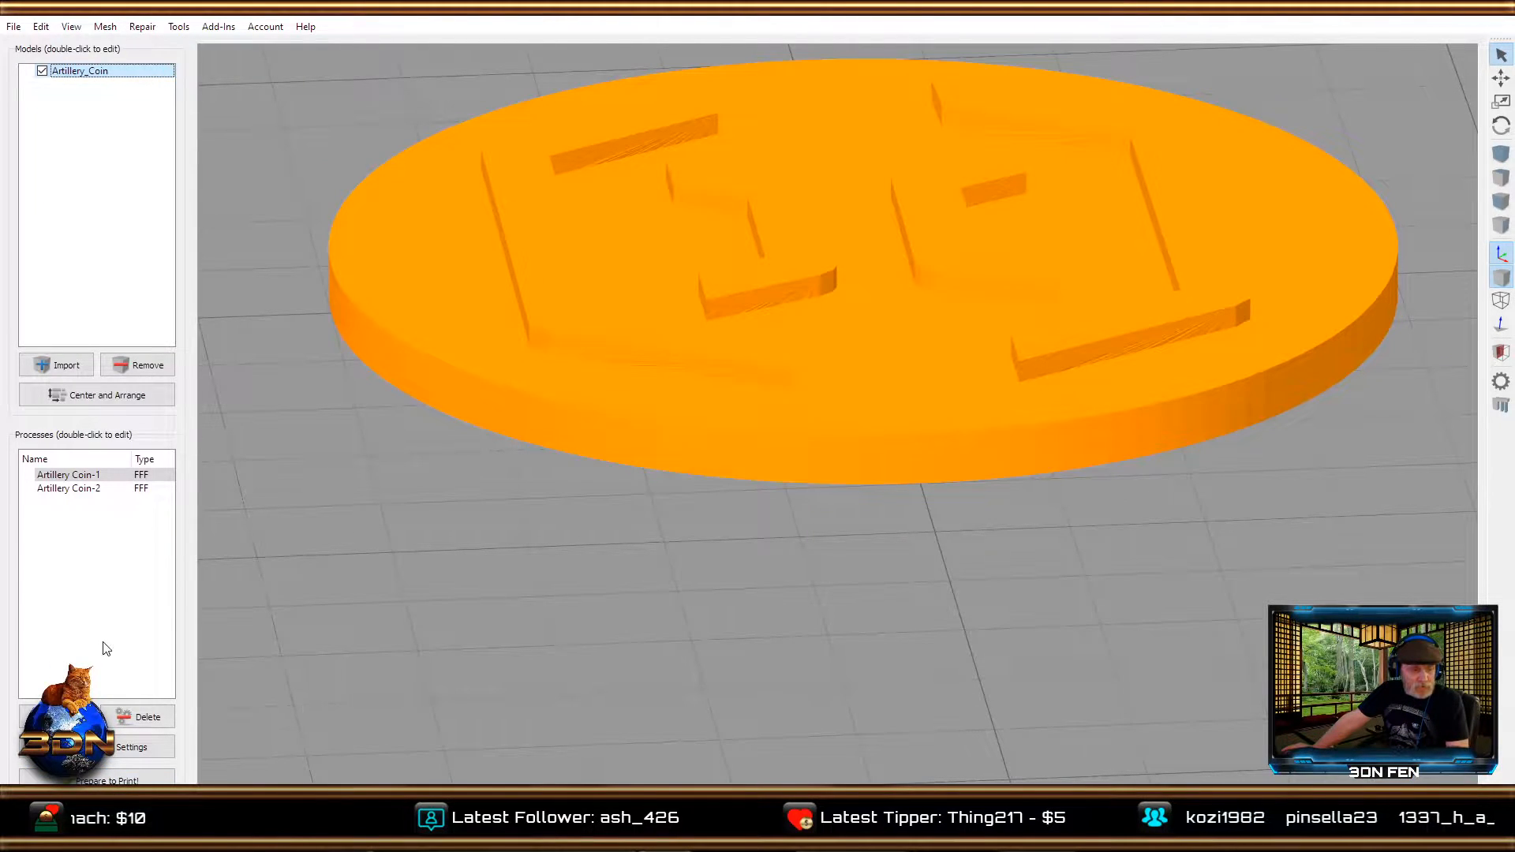
Review the Artillery Coin-2 process's layer modifications for its start printing height, leaving the settings without changes.
{"action": "left_click", "coordinate": [63, 490]}
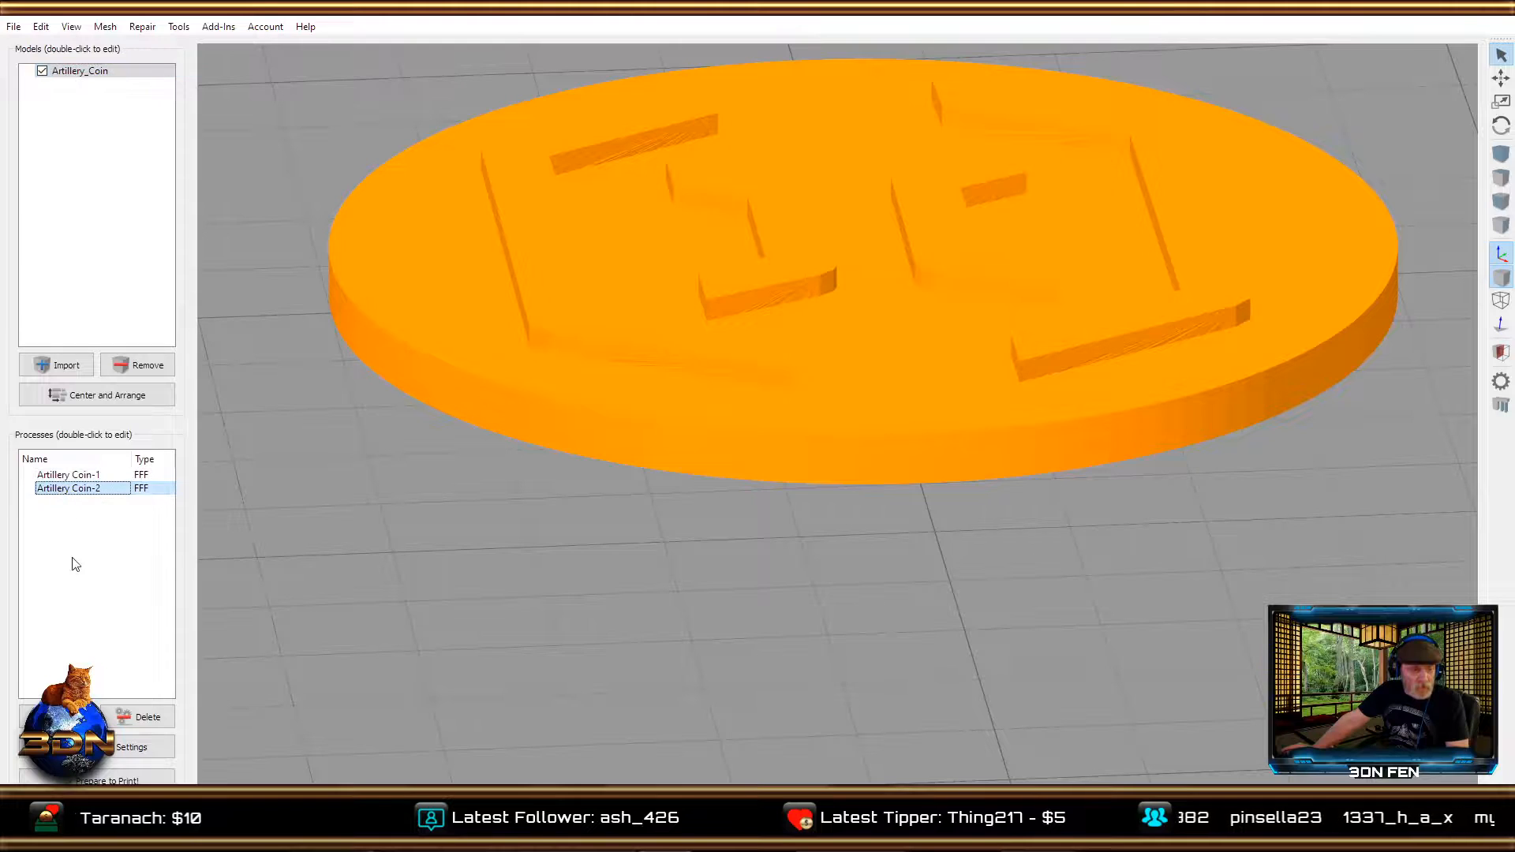
{"action": "left_click", "coordinate": [148, 747]}
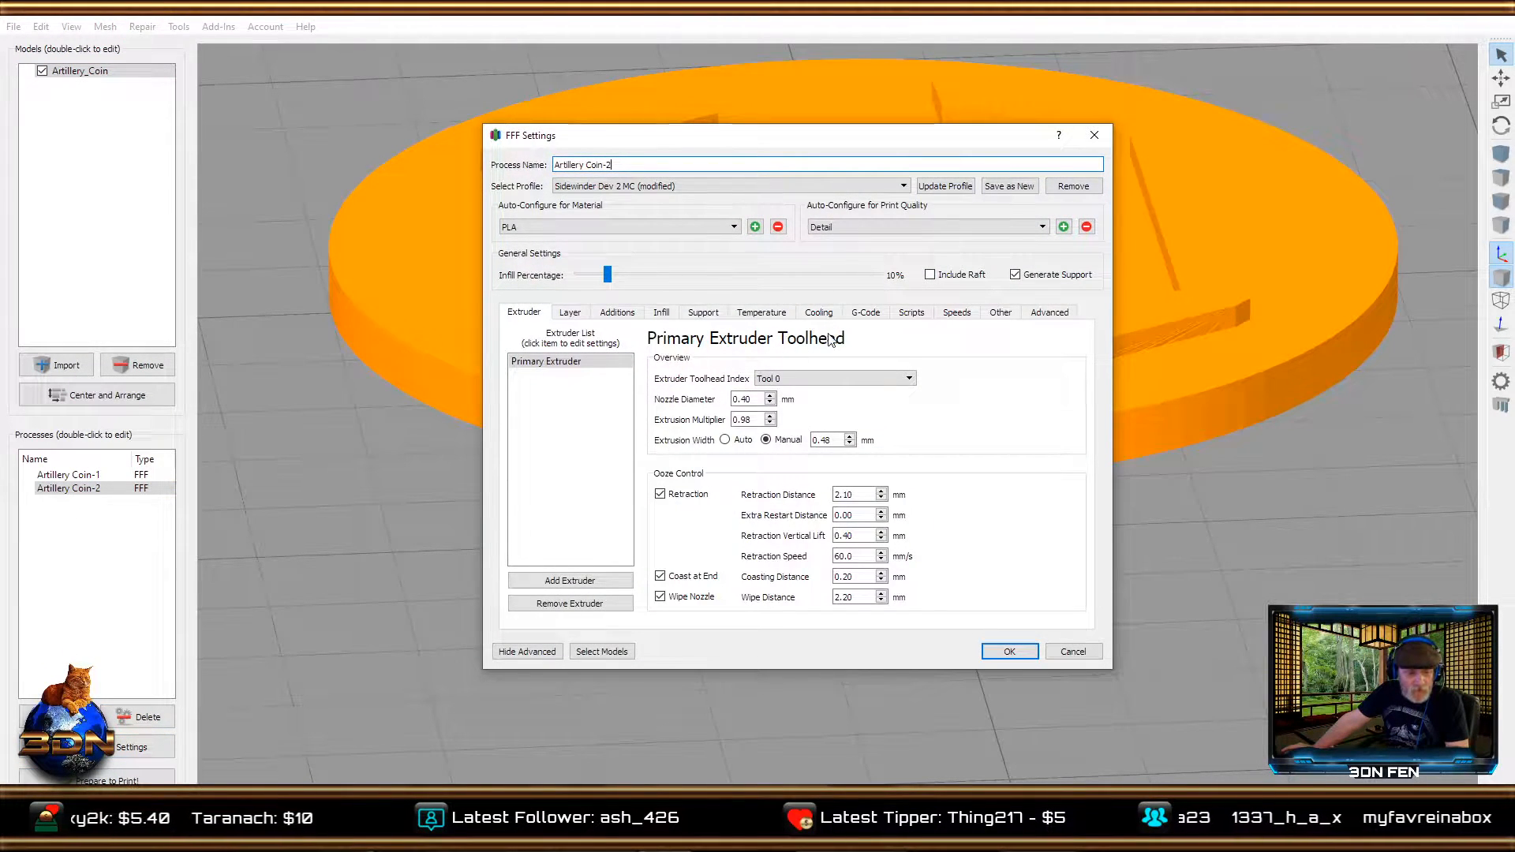
{"action": "left_click", "coordinate": [1048, 312]}
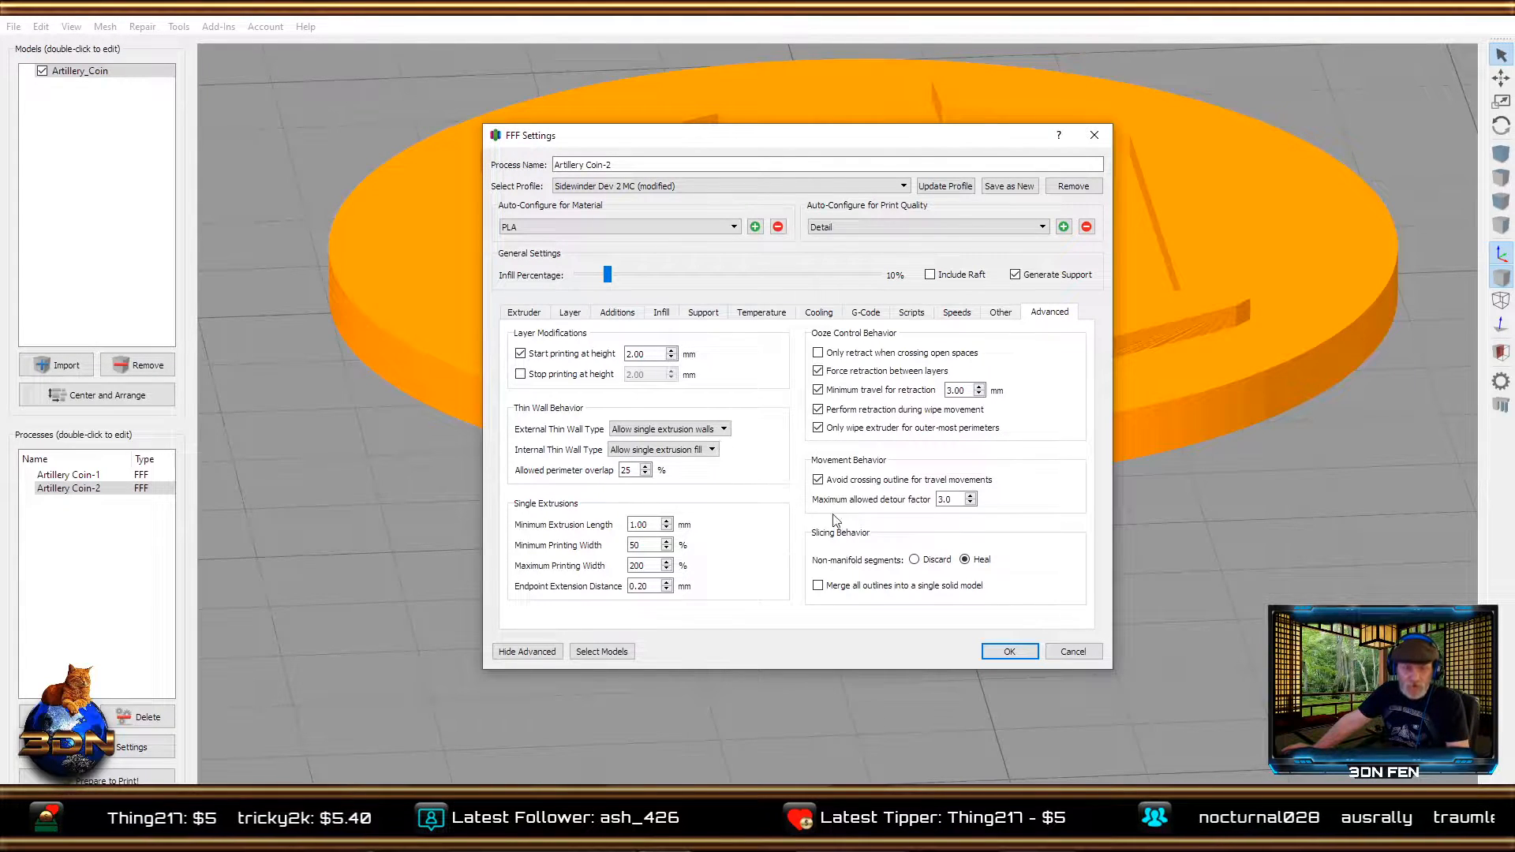
{"action": "left_click", "coordinate": [1067, 653]}
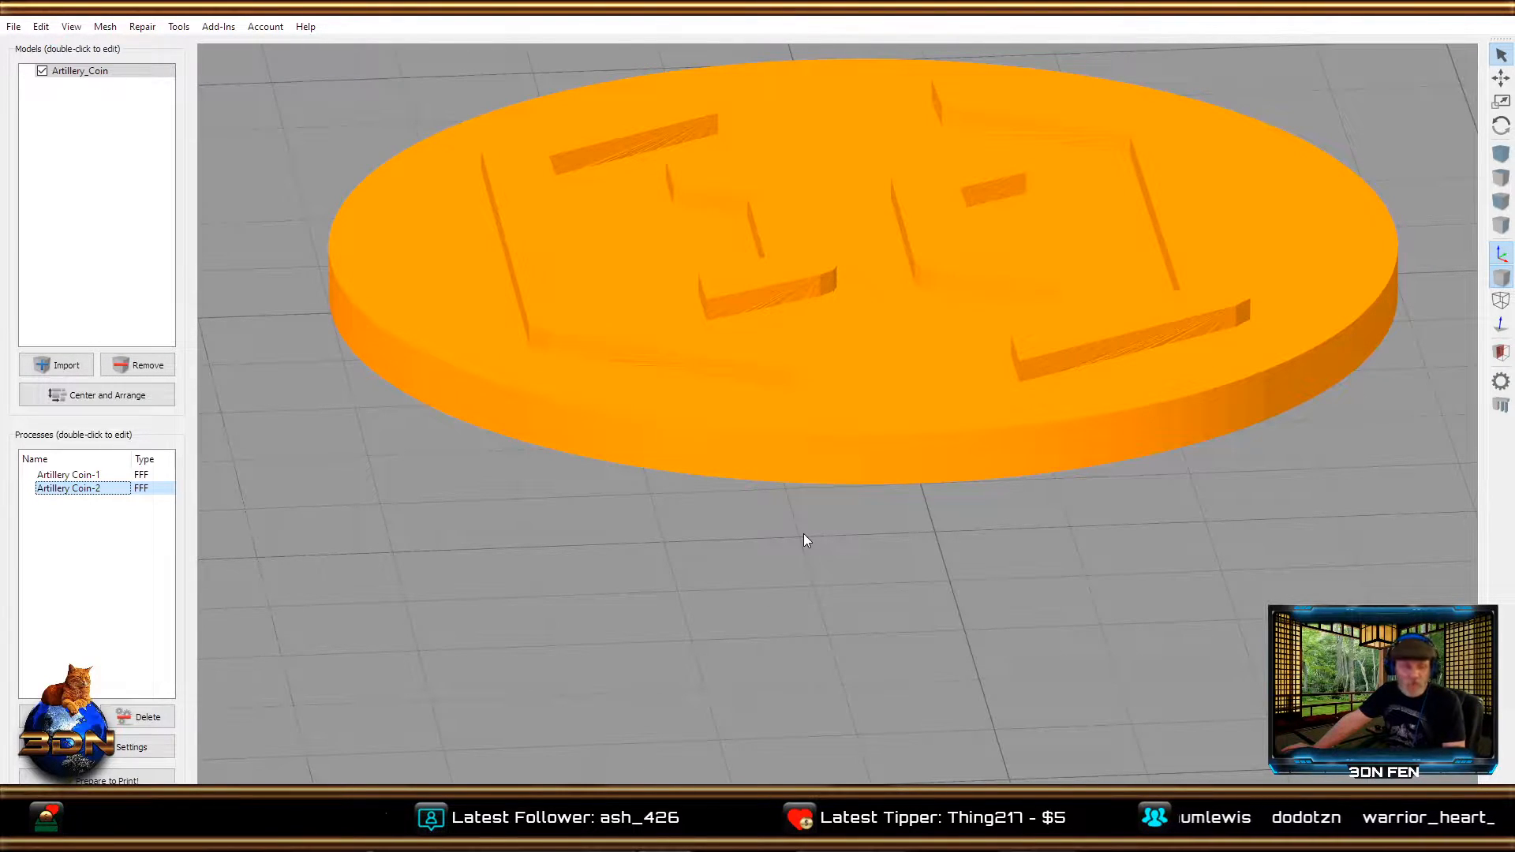
Slice only the Artillery Coin-2 process to preview the toolpaths of the raised logo.
{"action": "left_click", "coordinate": [107, 781]}
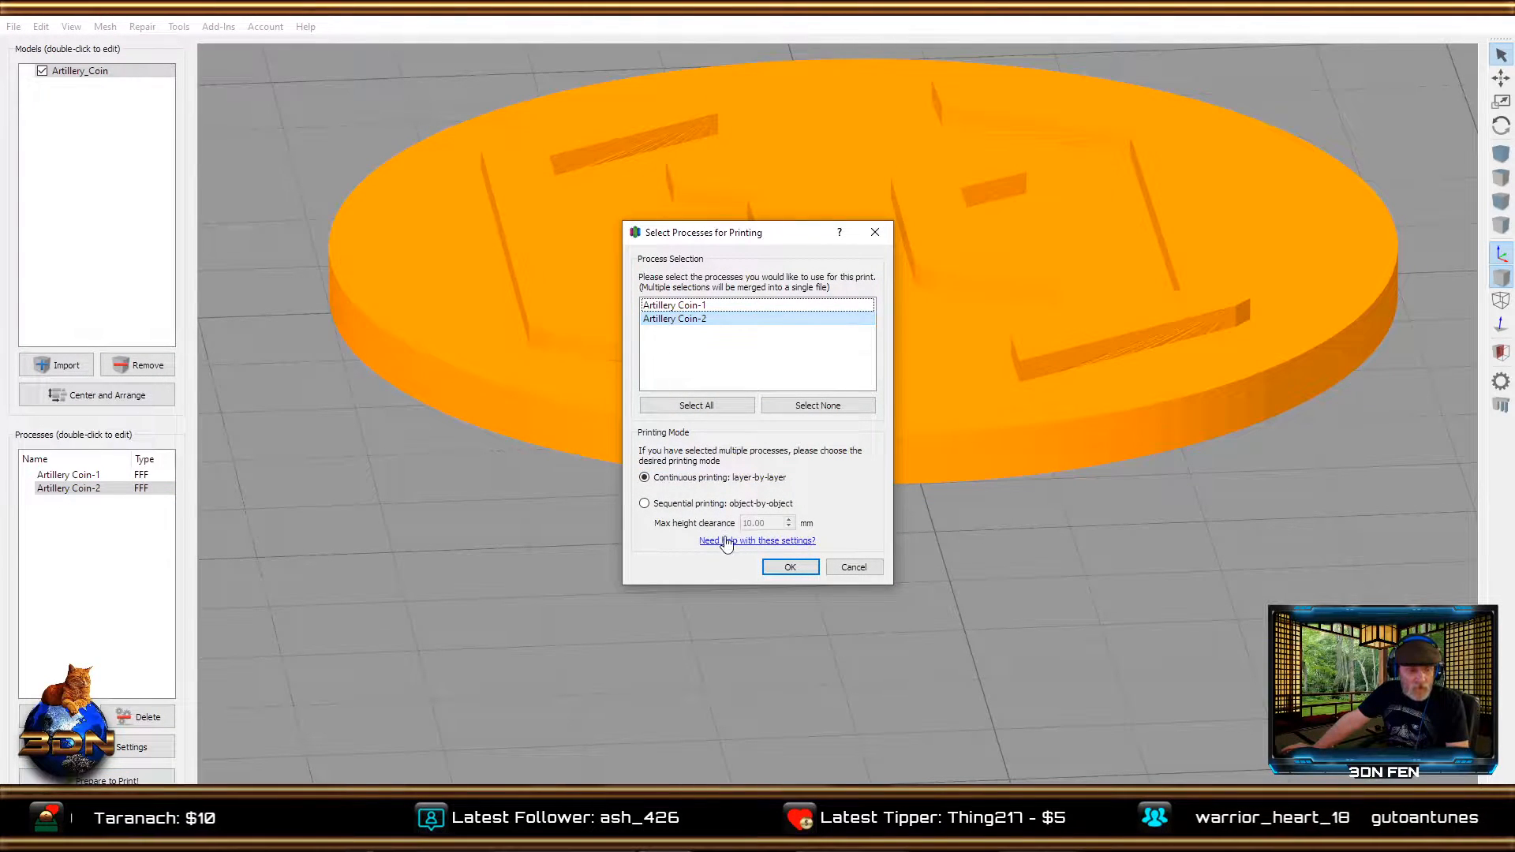
{"action": "left_click", "coordinate": [785, 567]}
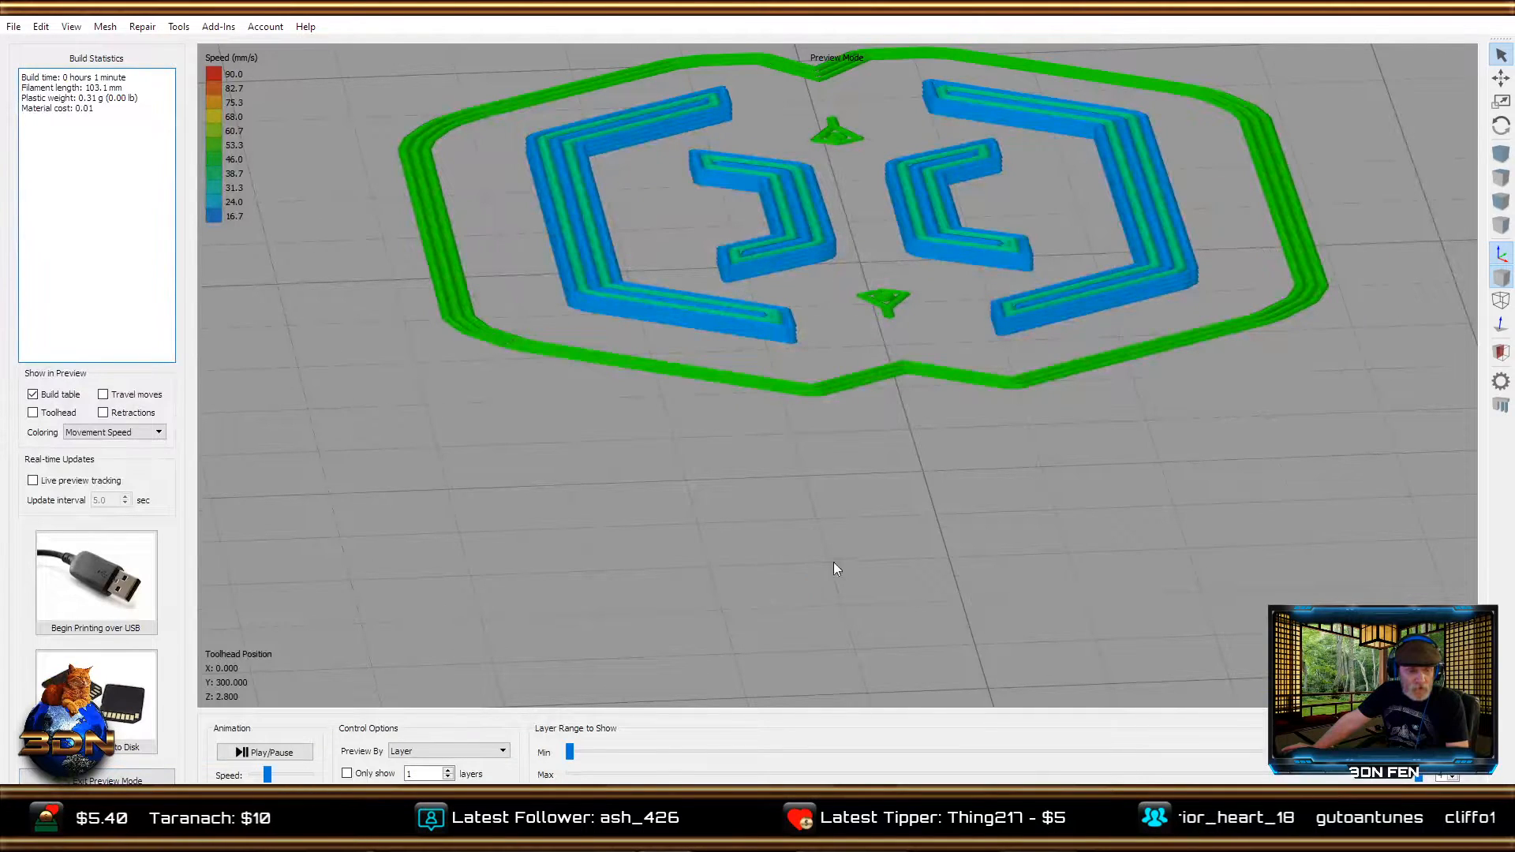
Examine the skirt outlines and raised logo toolpaths in the Artillery Coin-2 print preview, and exit the preview.
{"action": "scroll", "coordinate": [860, 522], "scroll_direction": "up", "scroll_amount": 1}
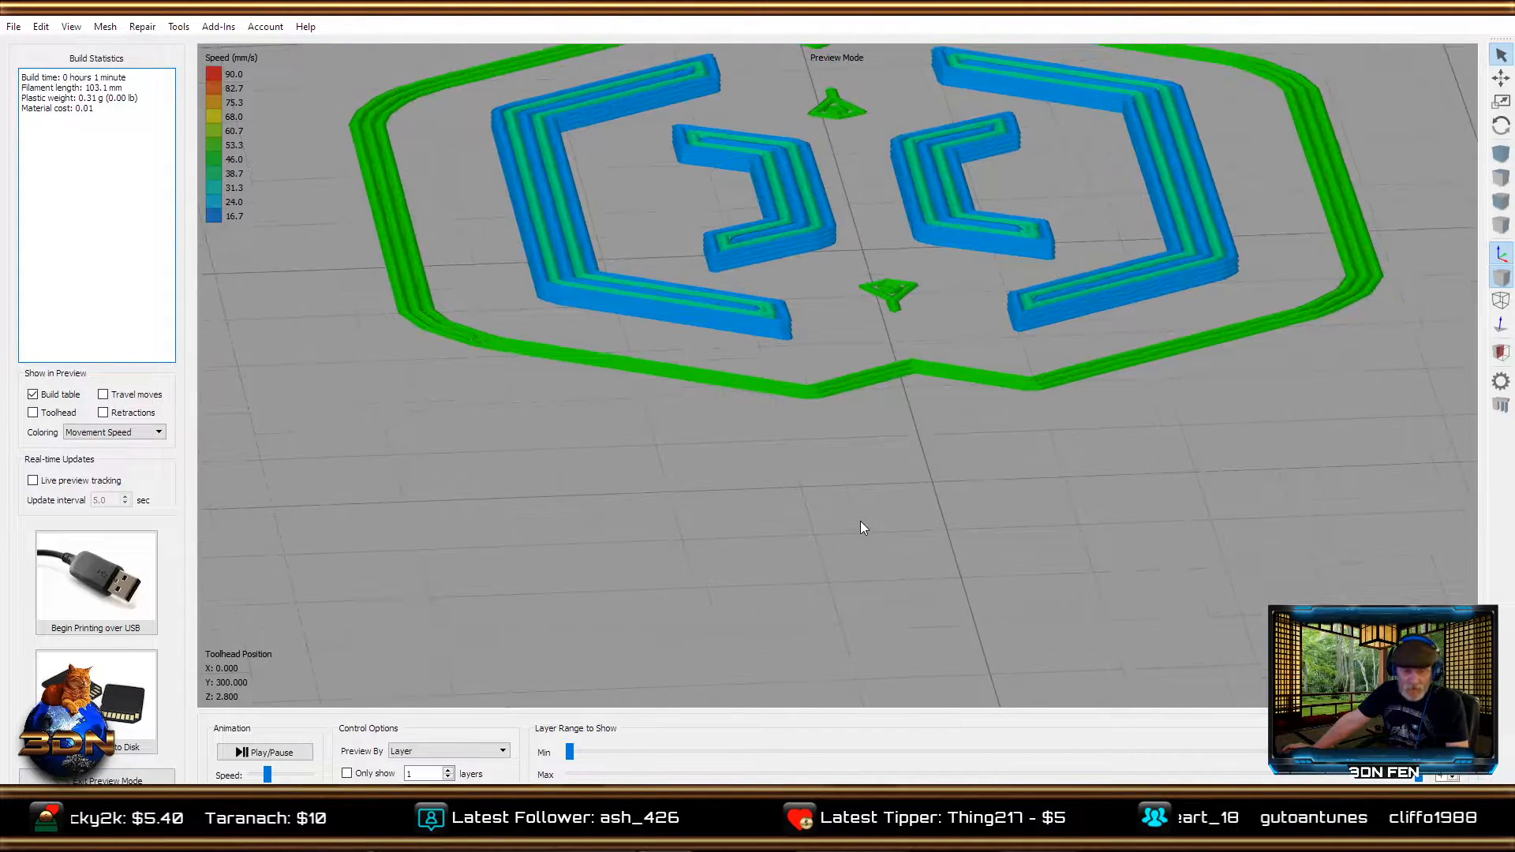
{"action": "scroll", "coordinate": [860, 521], "scroll_direction": "down", "scroll_amount": 3}
{"action": "left_click_drag", "start_coordinate": [668, 506], "coordinate": [996, 551]}
{"action": "scroll", "coordinate": [538, 486], "scroll_direction": "up", "scroll_amount": 2}
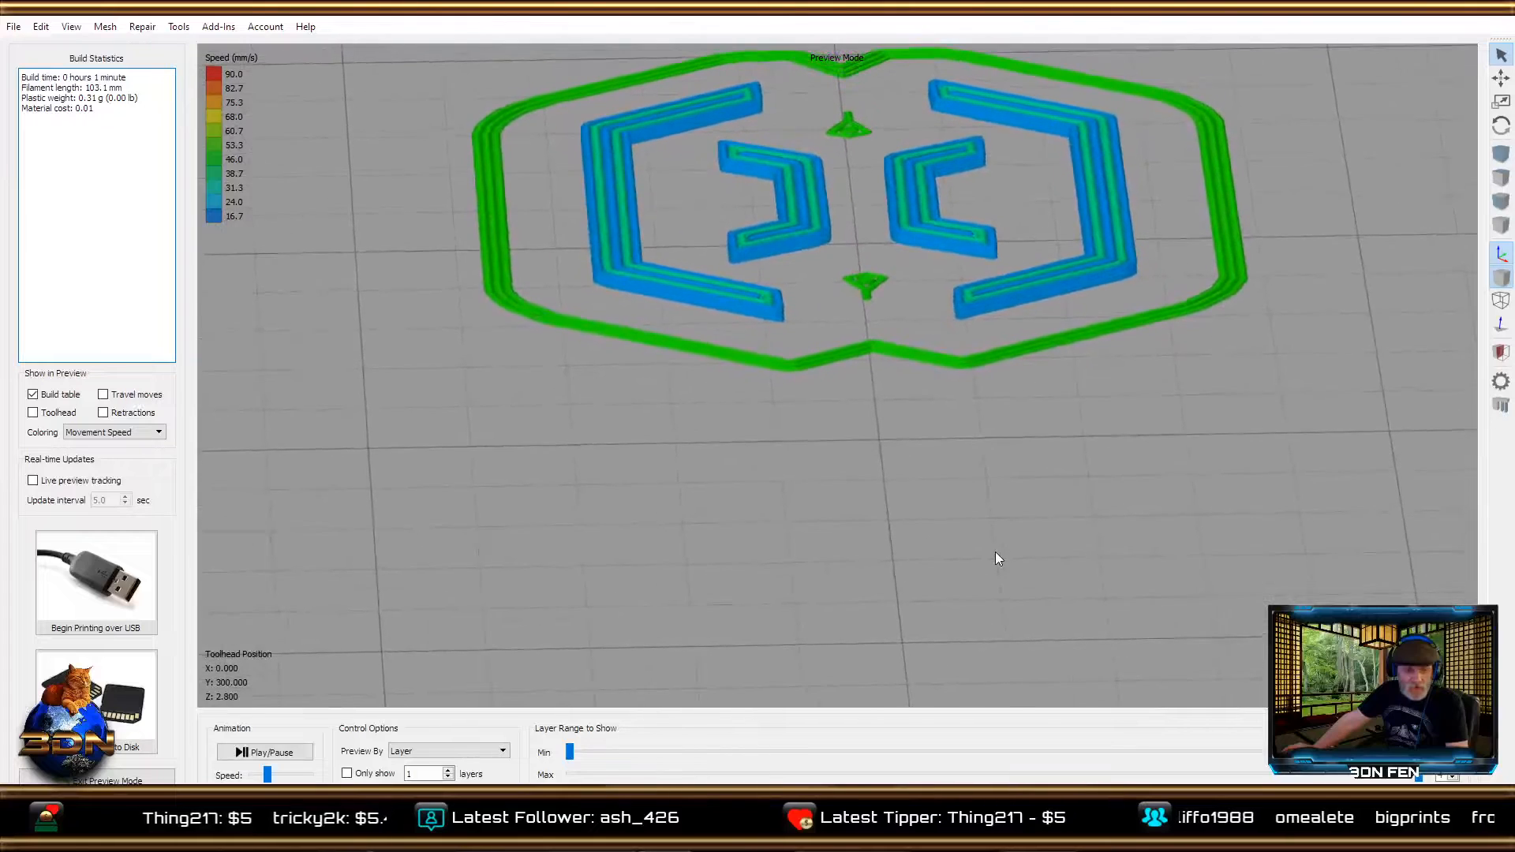
{"action": "left_click", "coordinate": [96, 780]}
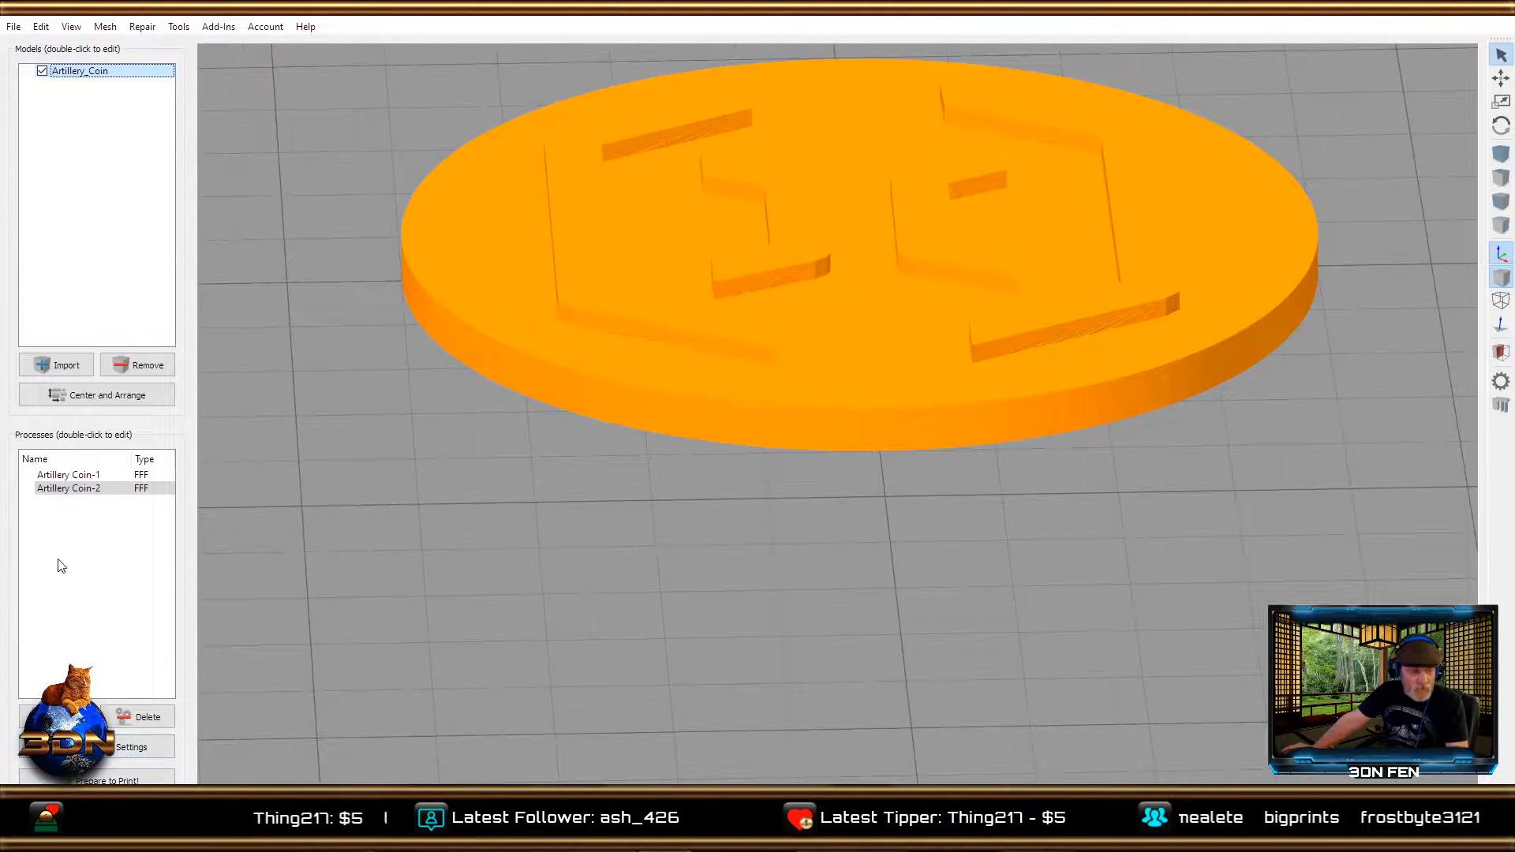
Turn off the skirt/brim for the Artillery Coin-2 process and slice only that process again for preview.
{"action": "left_click", "coordinate": [60, 489]}
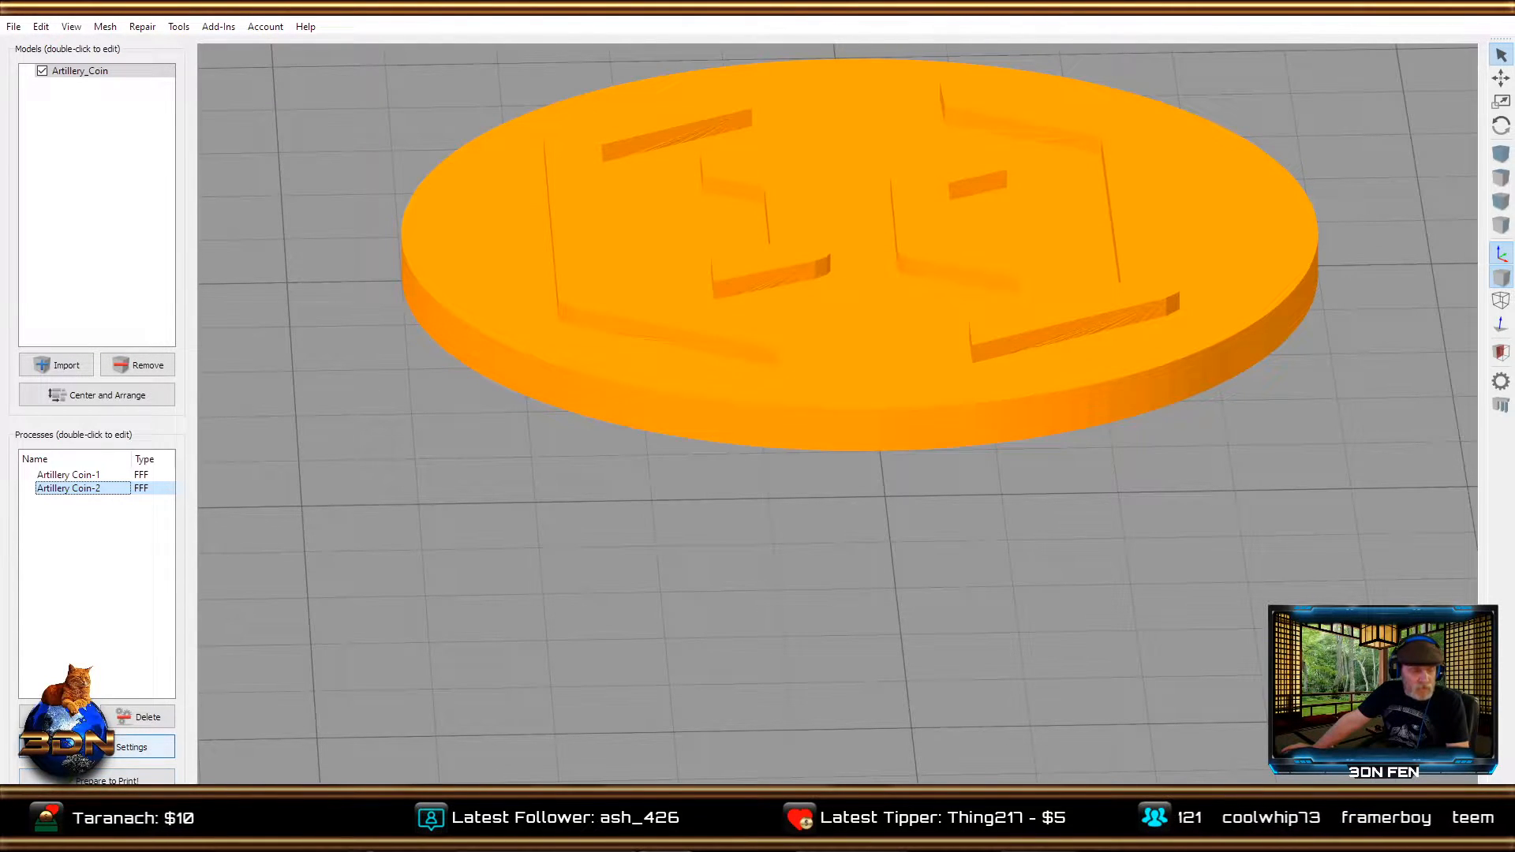
{"action": "left_click", "coordinate": [95, 746]}
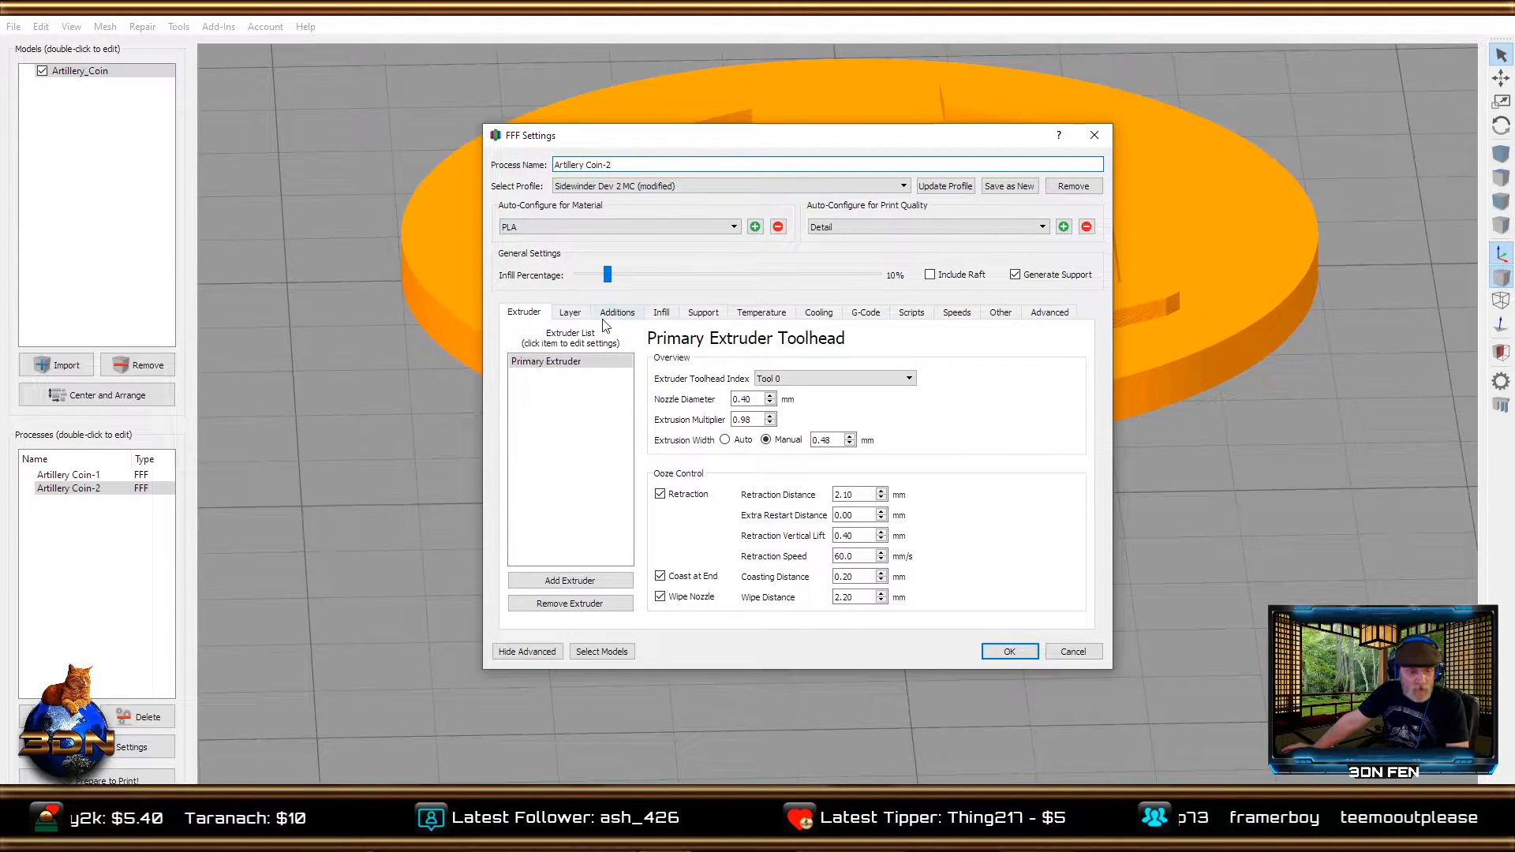
{"action": "left_click", "coordinate": [616, 313]}
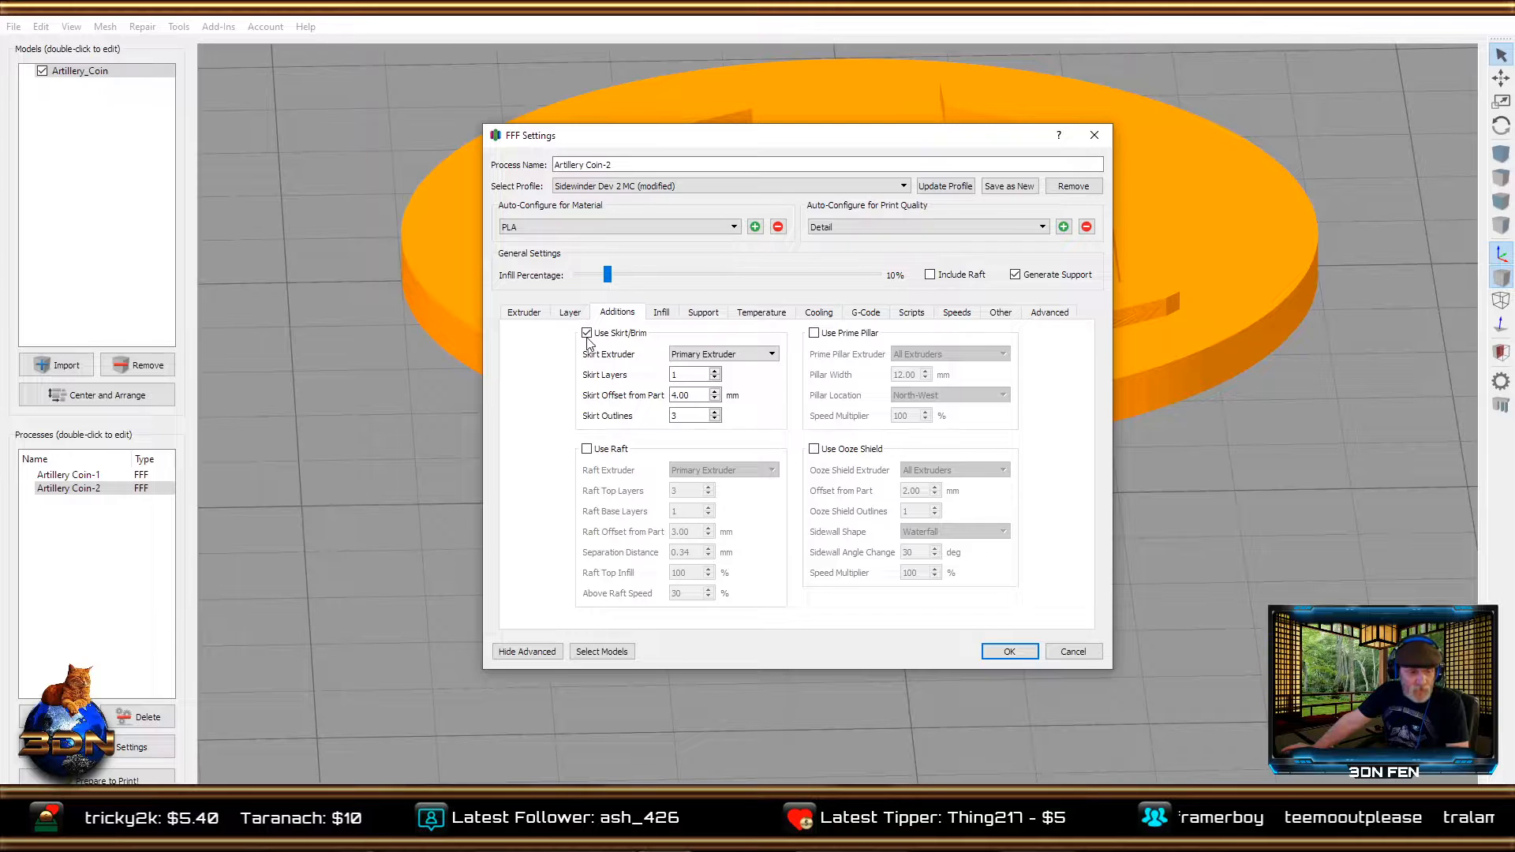
{"action": "left_click", "coordinate": [587, 333]}
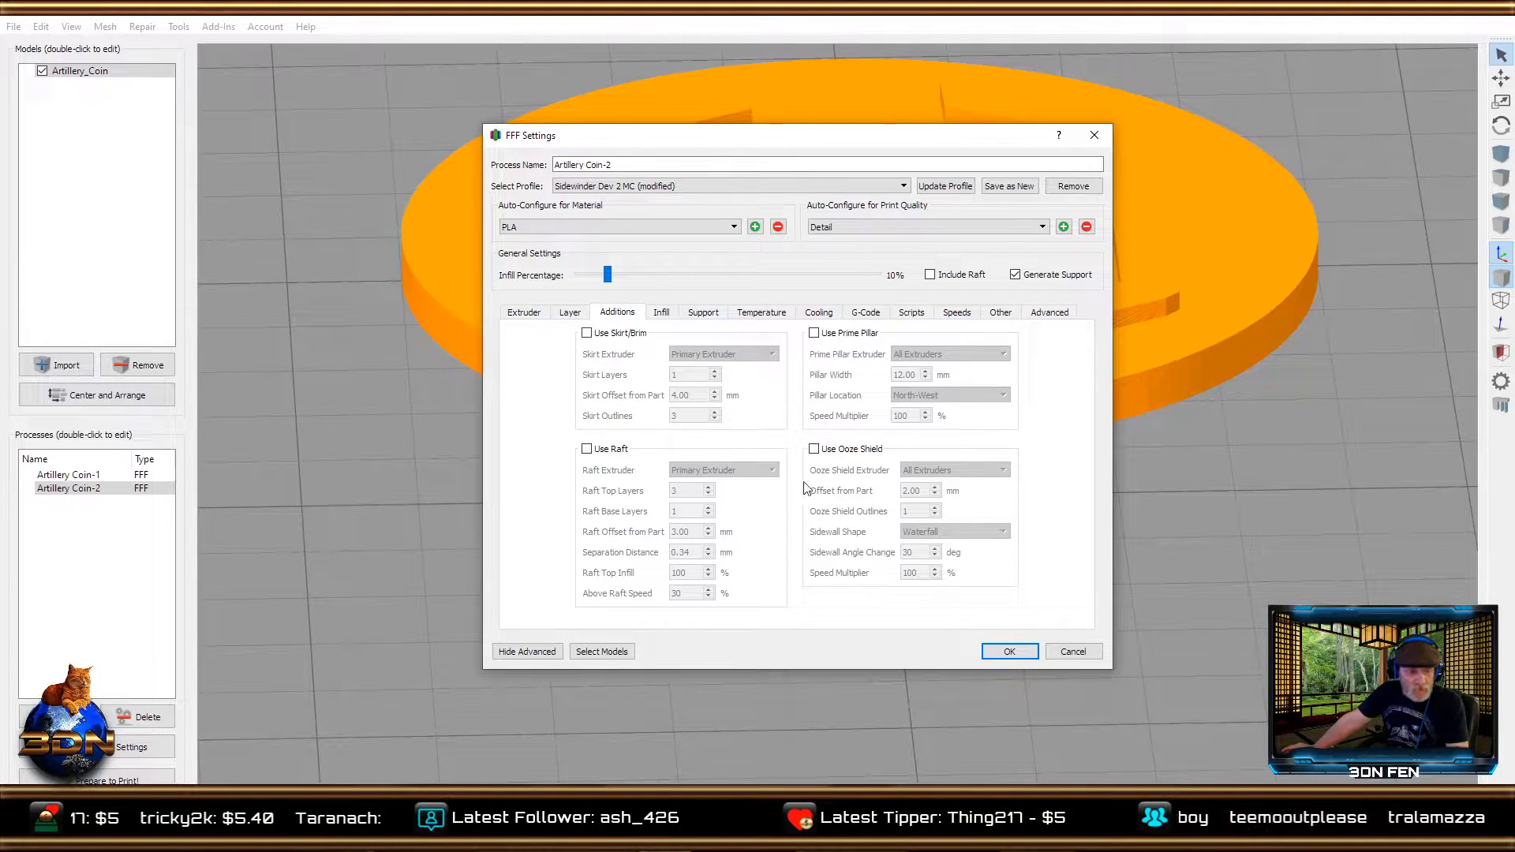
{"action": "left_click", "coordinate": [997, 654]}
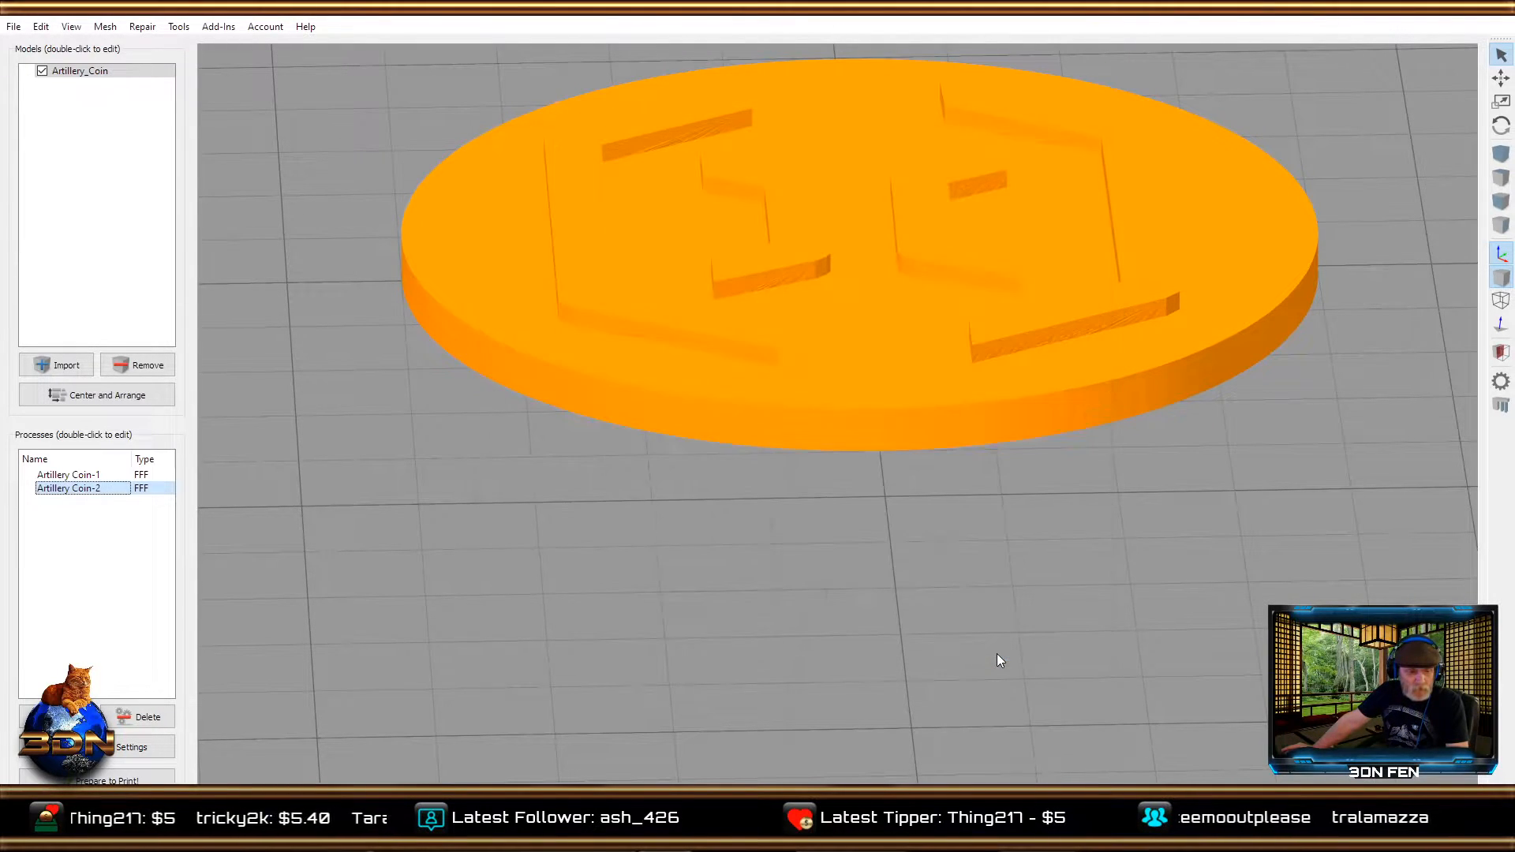
{"action": "left_click", "coordinate": [107, 781]}
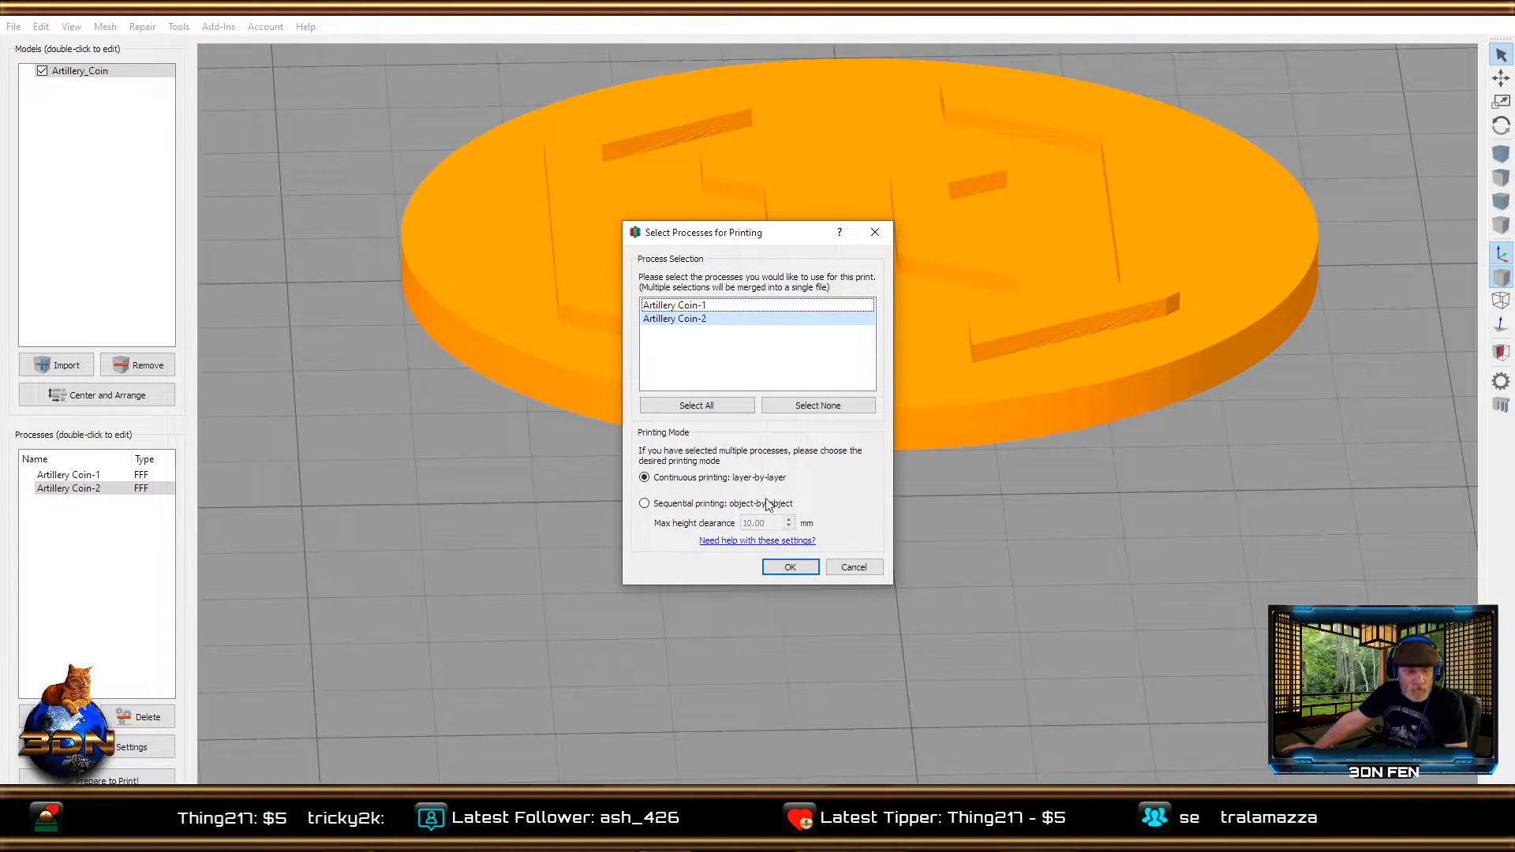
{"action": "left_click", "coordinate": [781, 566]}
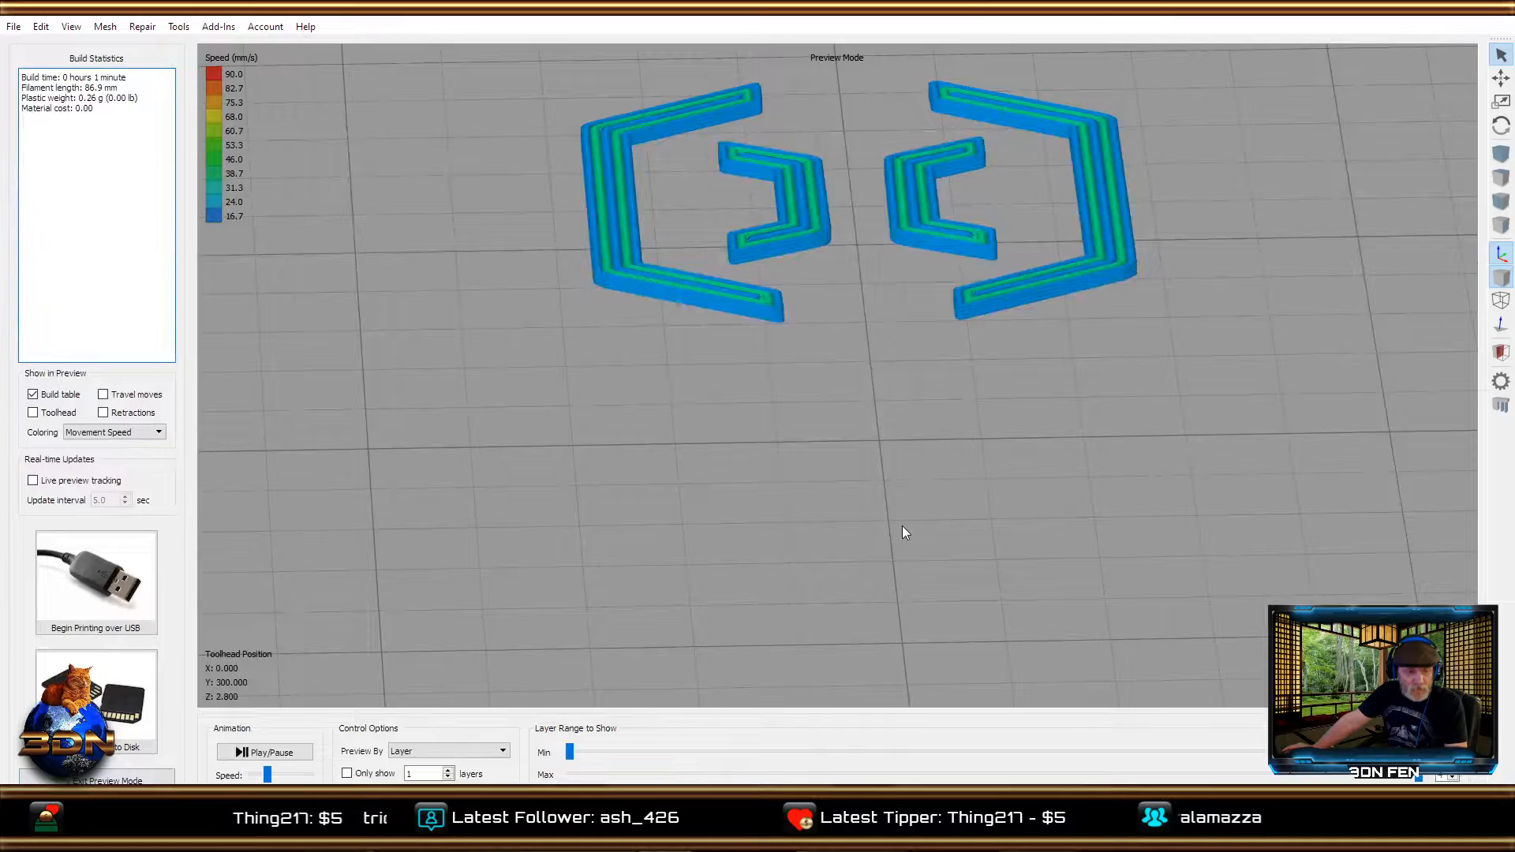
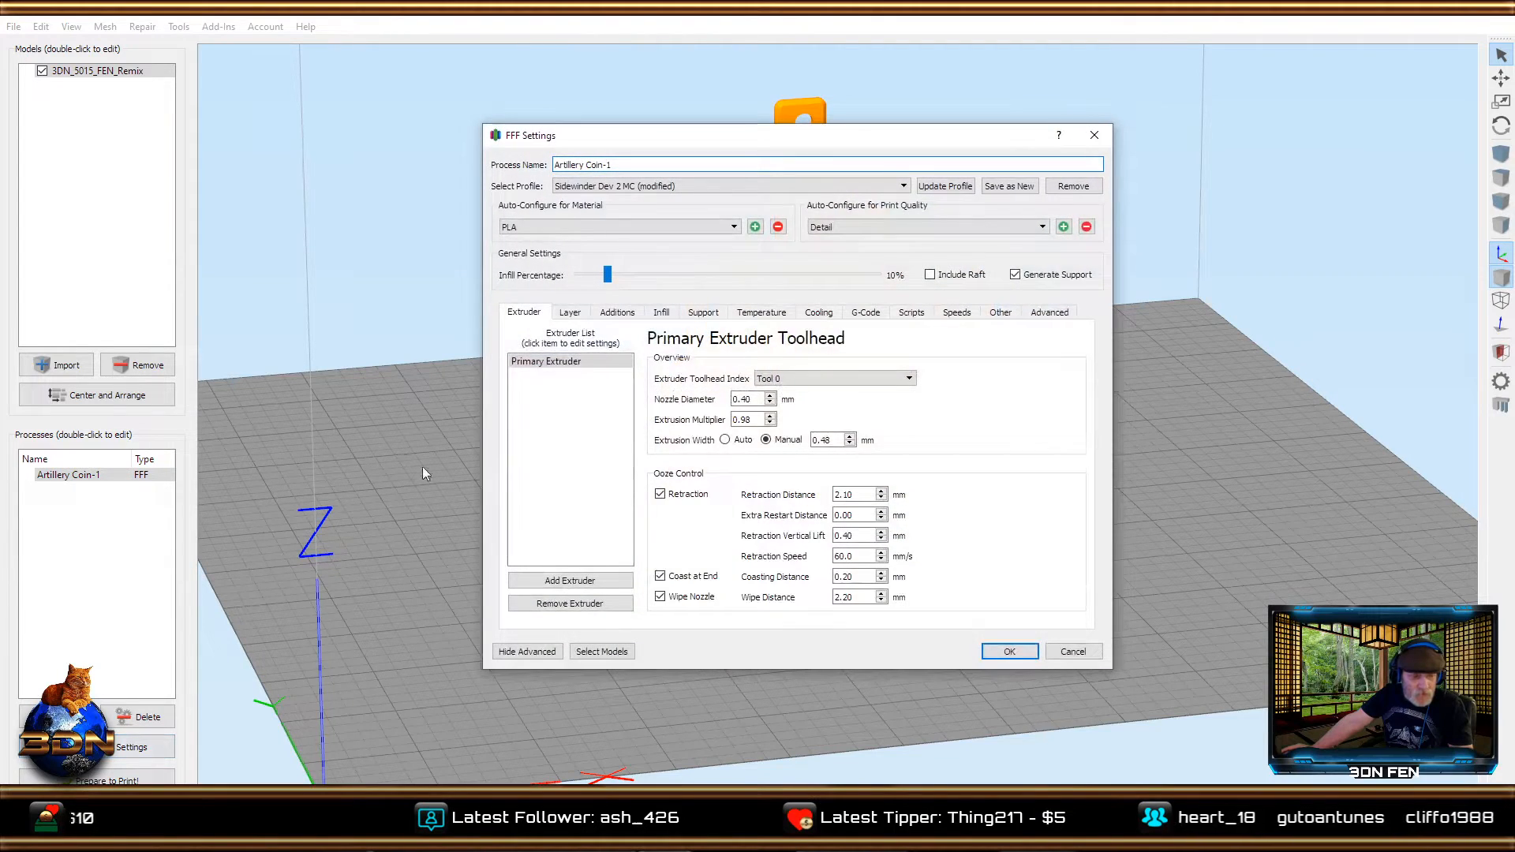
Disable the stop printing height in the Artillery Coin-1 process's layer modifications, check its skirt/brim settings, and save the process.
{"action": "left_click", "coordinate": [1041, 314]}
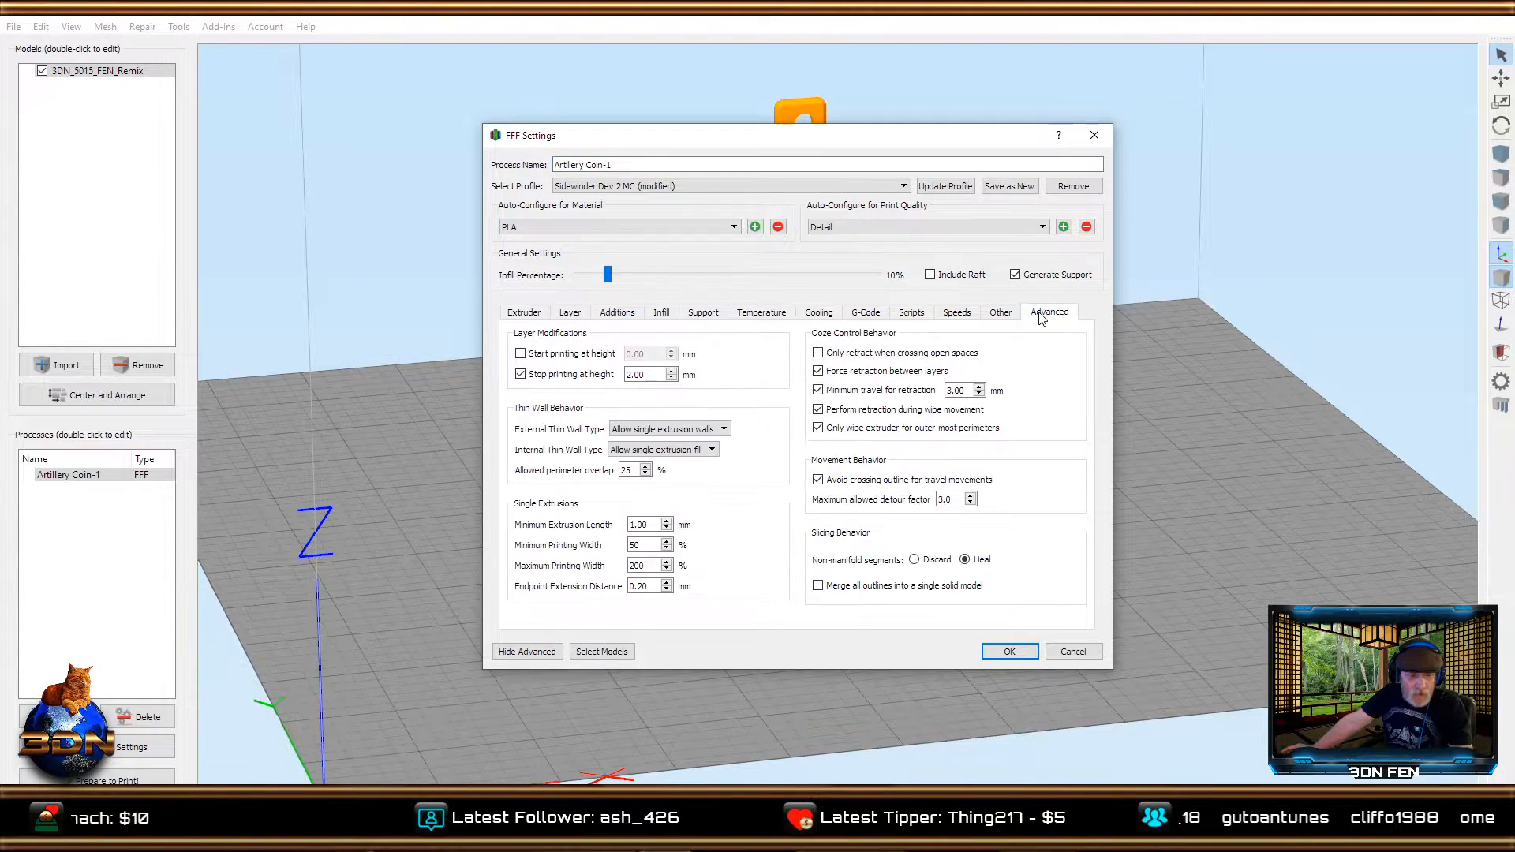
{"action": "left_click", "coordinate": [521, 376]}
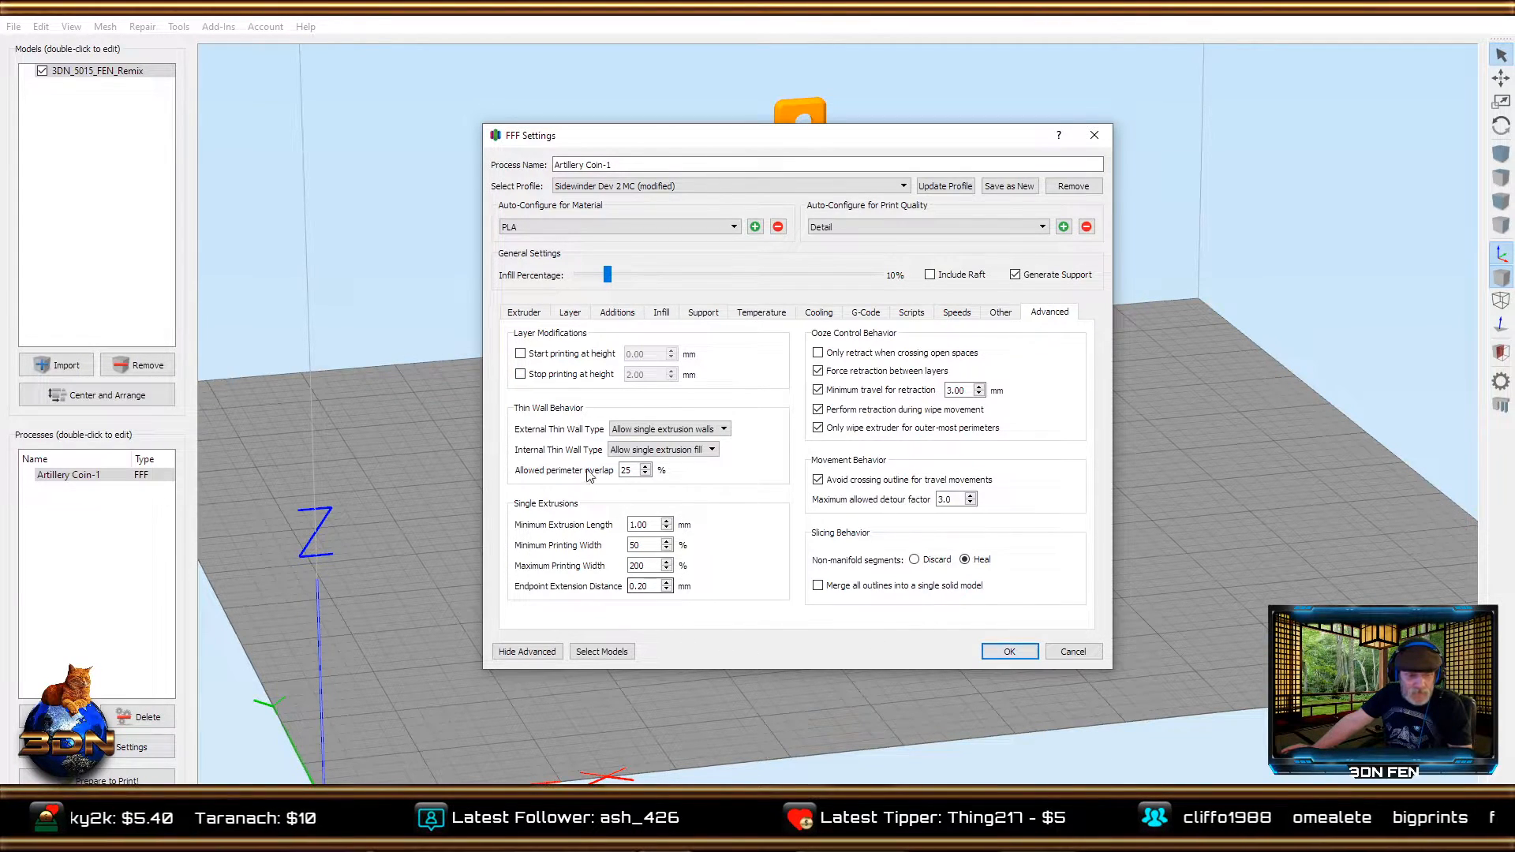
{"action": "left_click", "coordinate": [637, 314]}
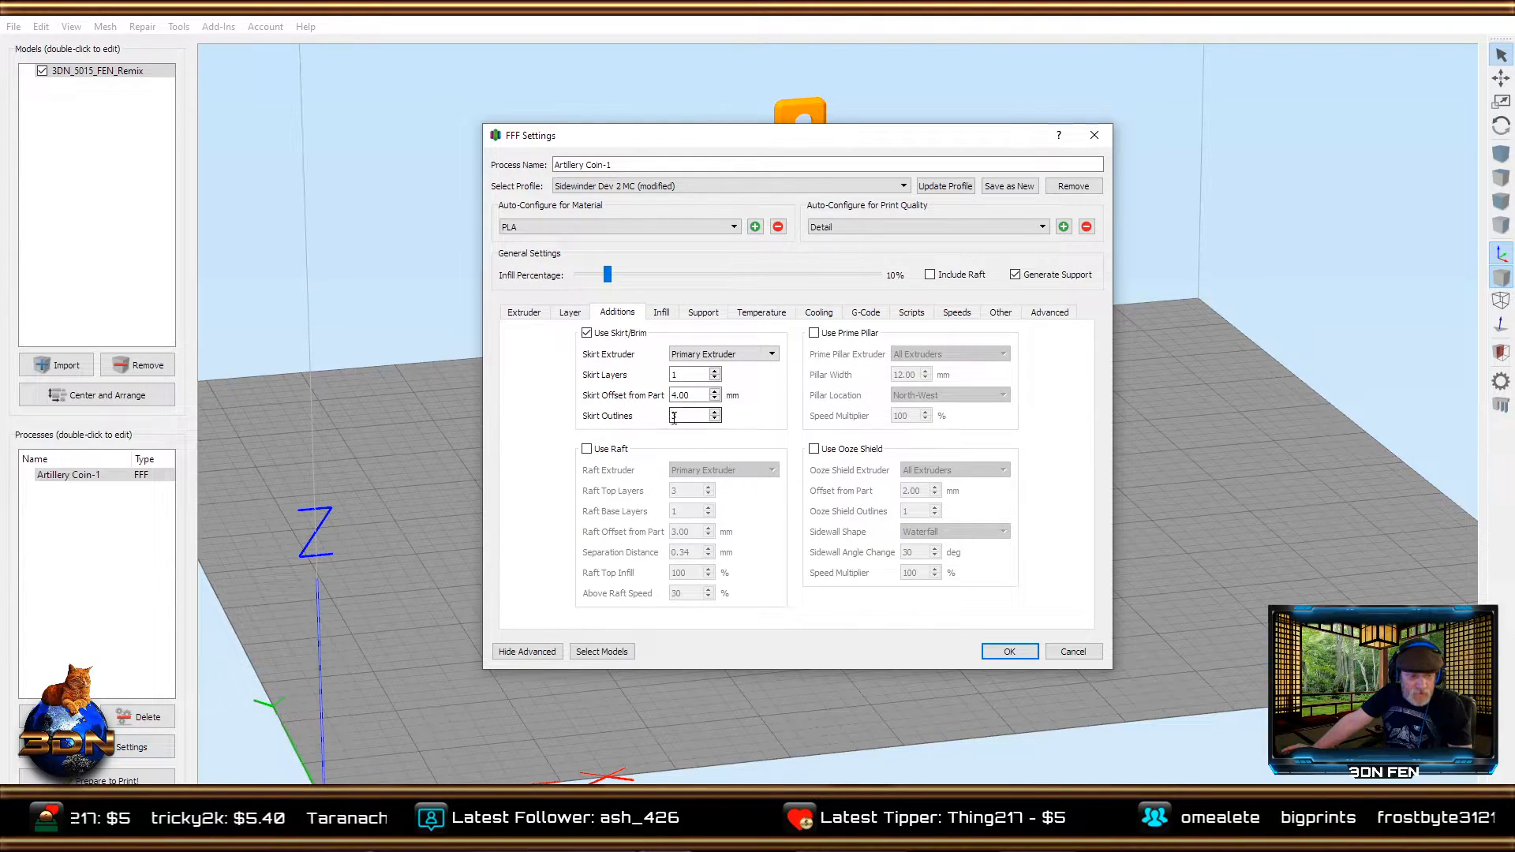
{"action": "left_click", "coordinate": [537, 315]}
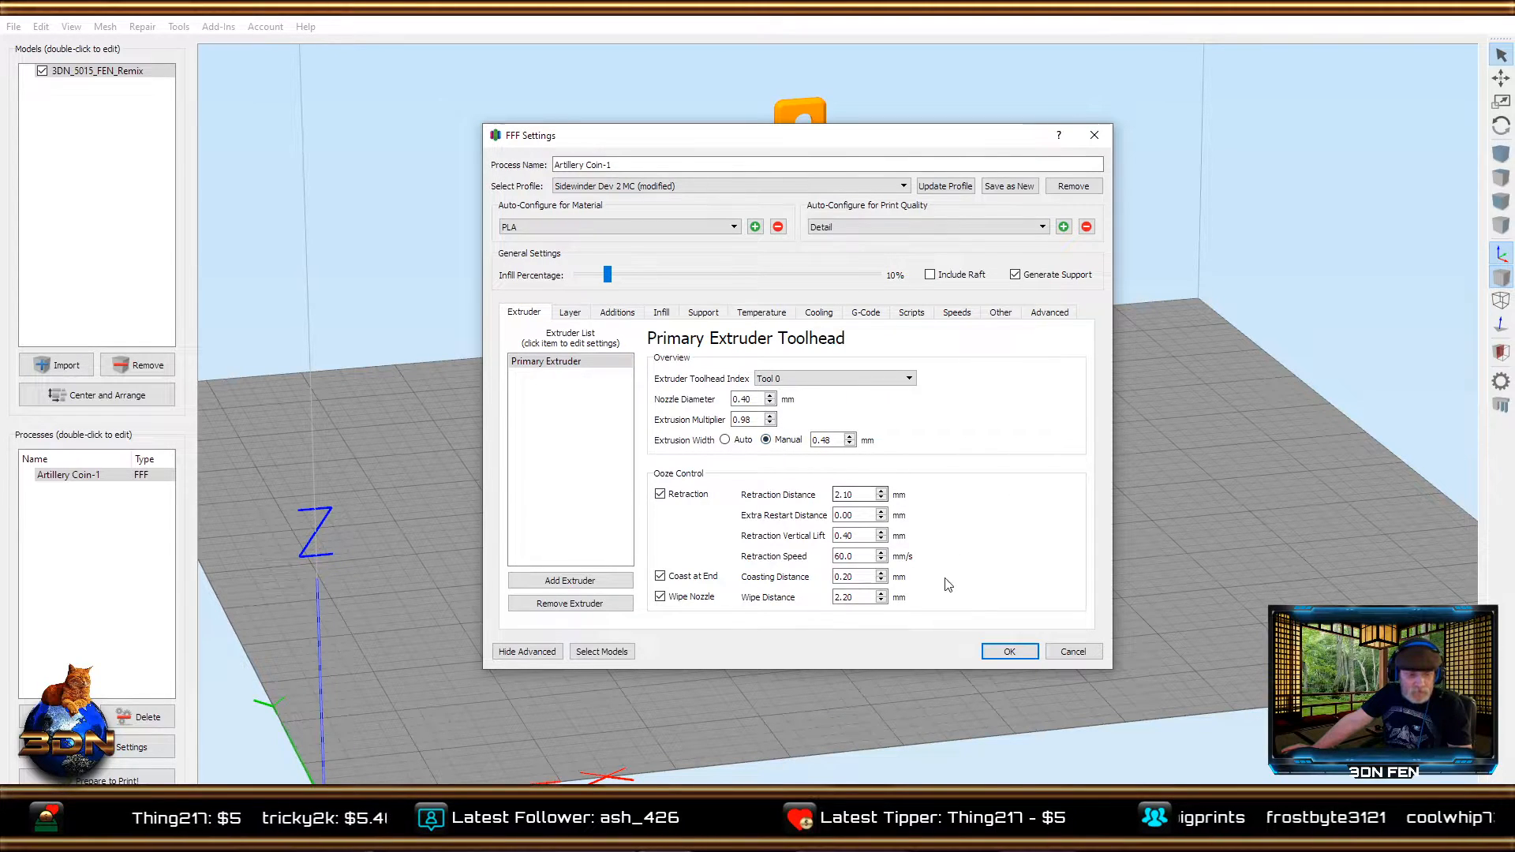
{"action": "left_click", "coordinate": [1007, 650]}
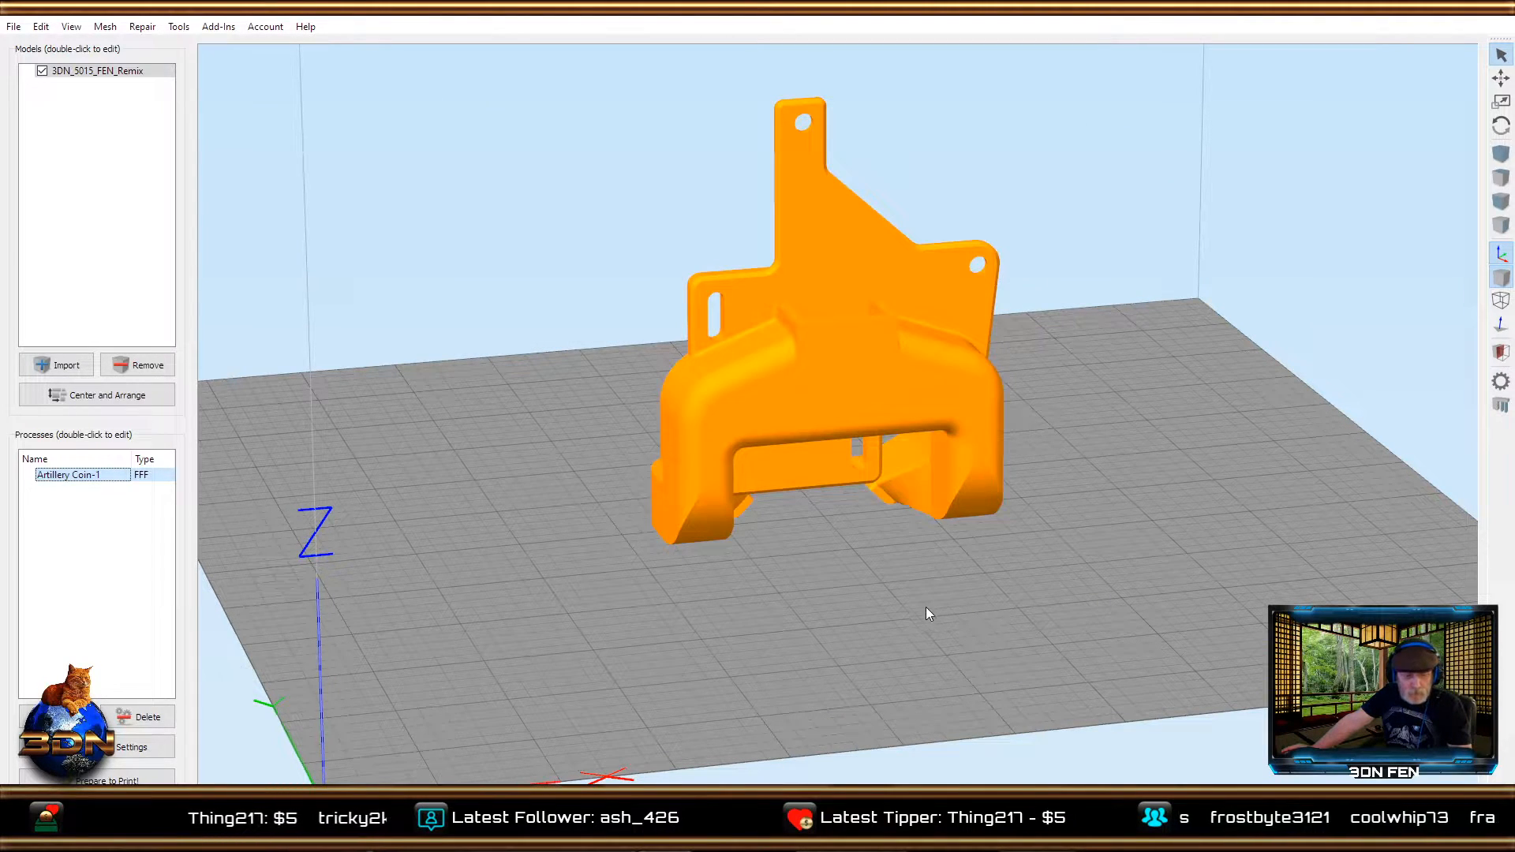
Review the Artillery Coin-1 process's support settings, including infill, dense support, automatic placement, separation and infill angles.
{"action": "left_click_drag", "start_coordinate": [920, 612], "coordinate": [904, 585]}
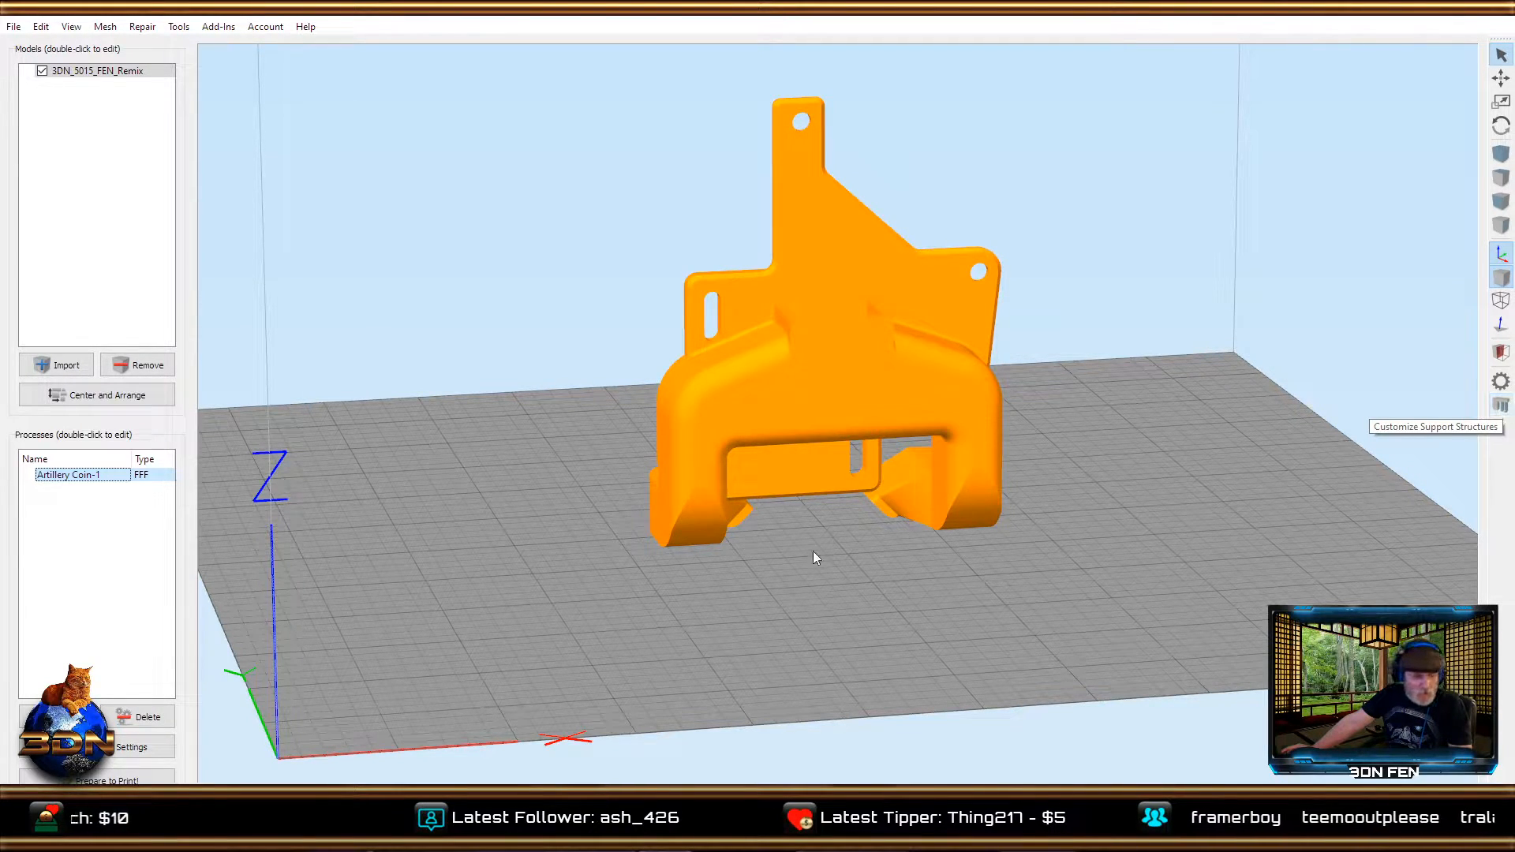
{"action": "left_click", "coordinate": [113, 754]}
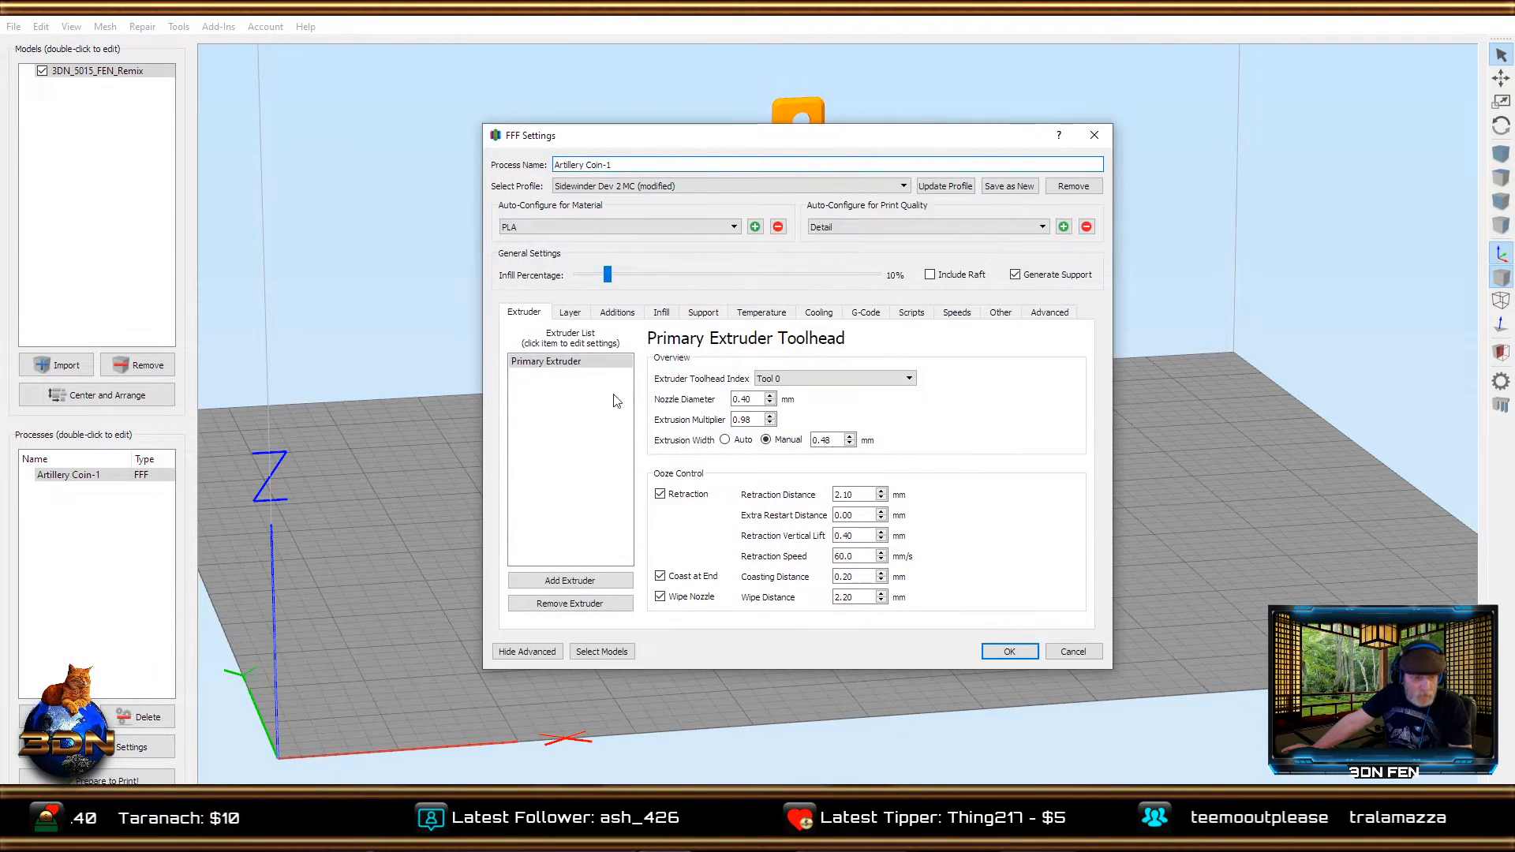
{"action": "left_click", "coordinate": [703, 314]}
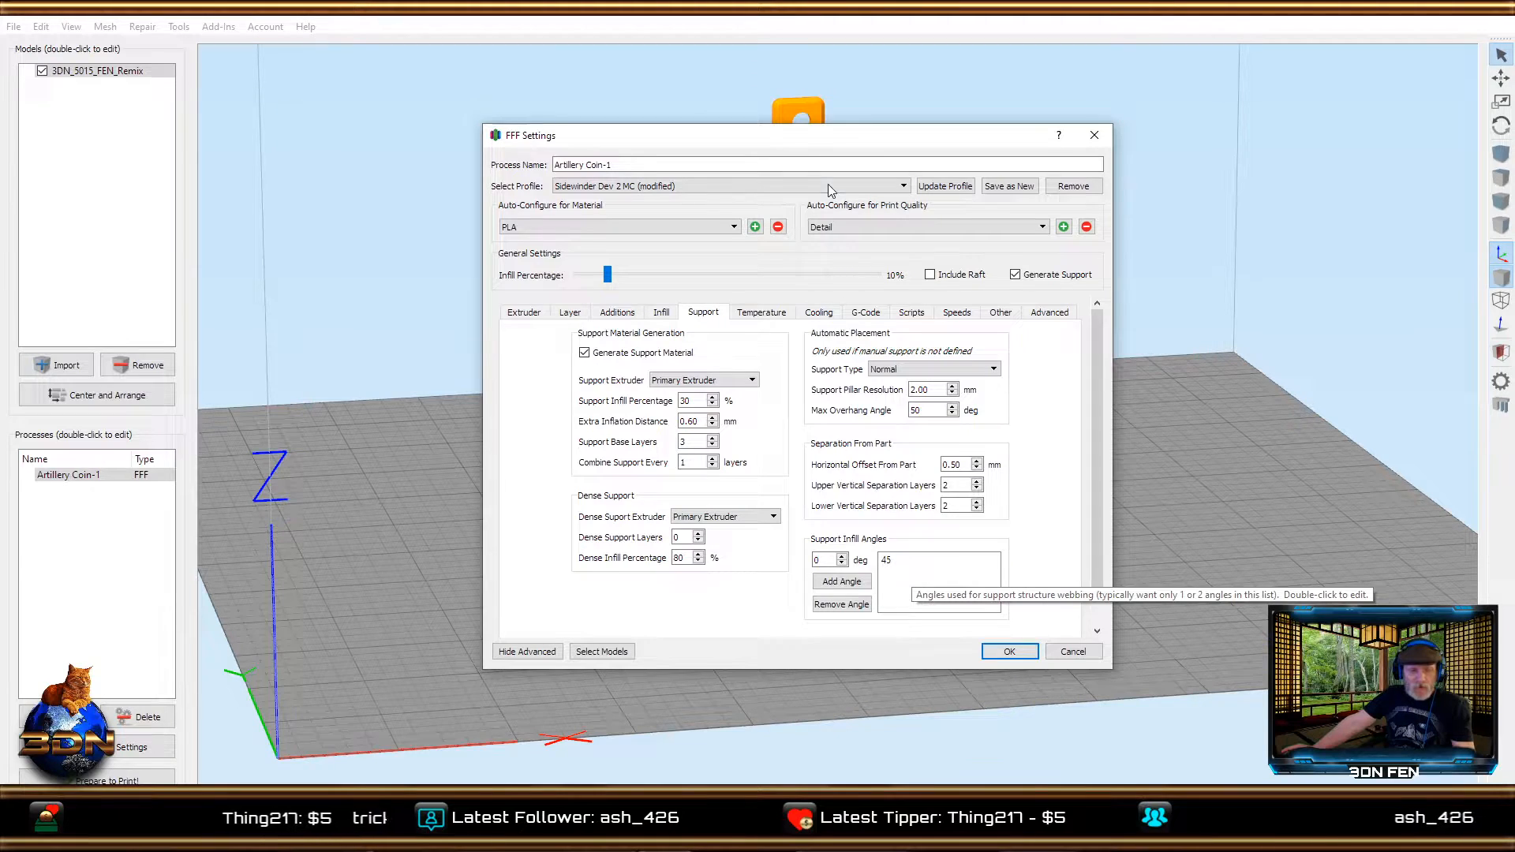
{"action": "left_click_drag", "start_coordinate": [818, 142], "coordinate": [1151, 93]}
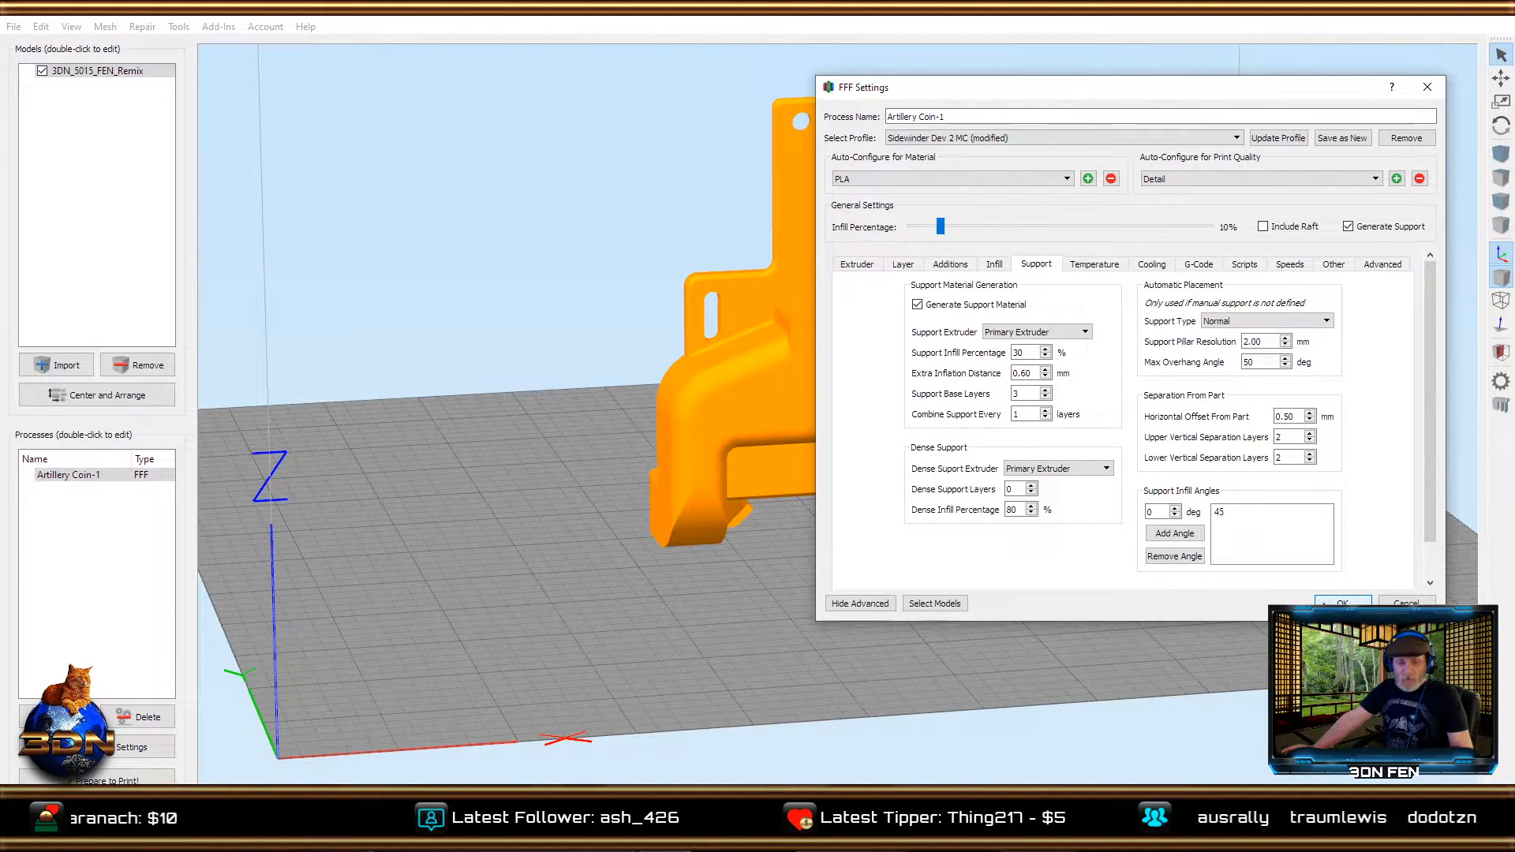
{"action": "left_click", "coordinate": [1341, 602]}
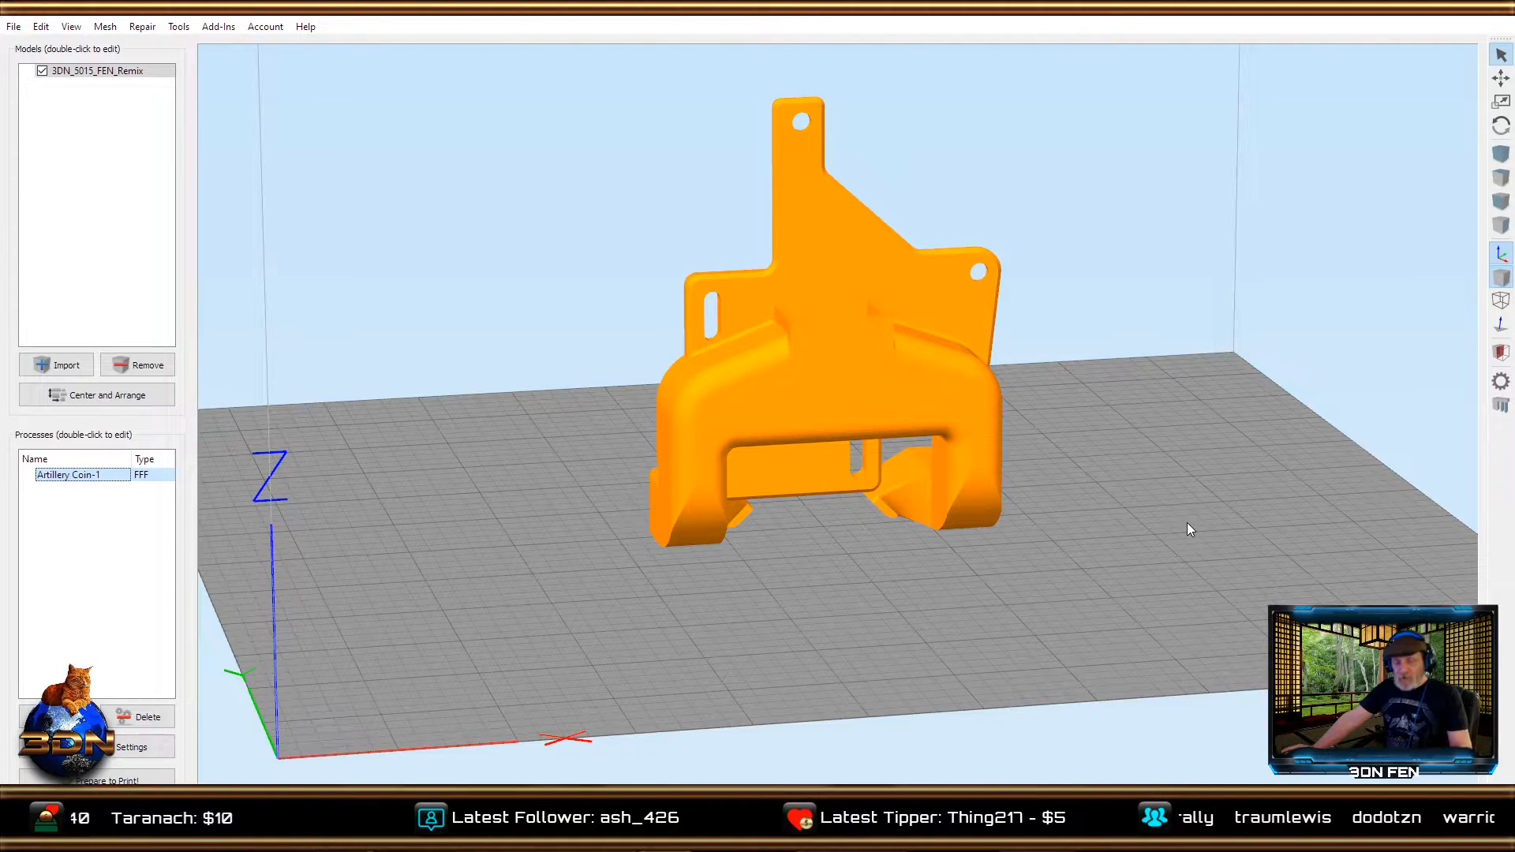
Open support generation and create automatic Normal supports with 2 mm pillar resolution and 50° maximum overhang angle, inspecting them all around the model.
{"action": "left_click", "coordinate": [1493, 409]}
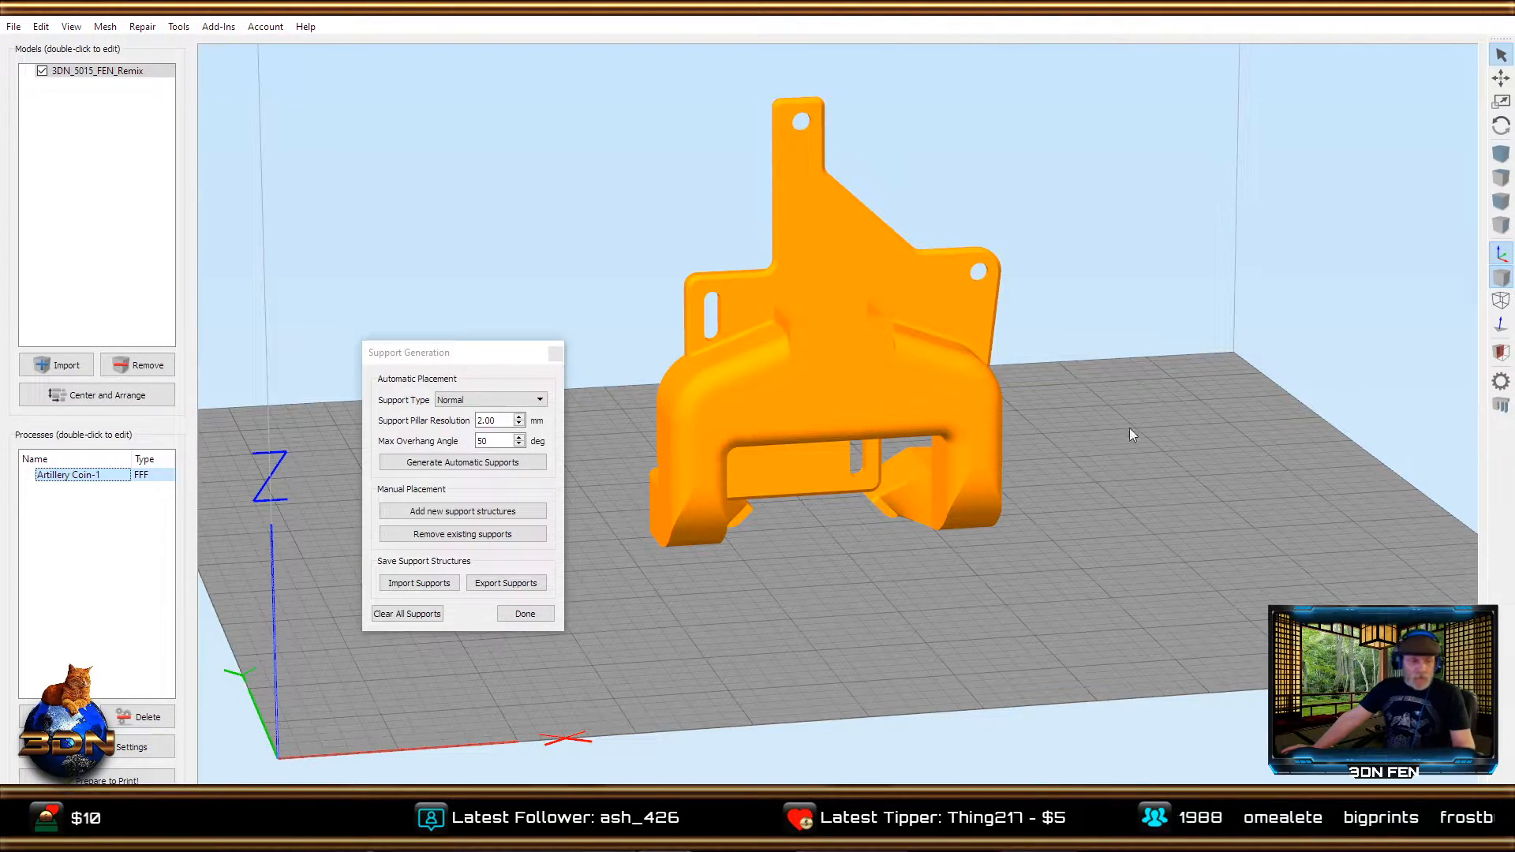
{"action": "left_click_drag", "start_coordinate": [496, 358], "coordinate": [1241, 127]}
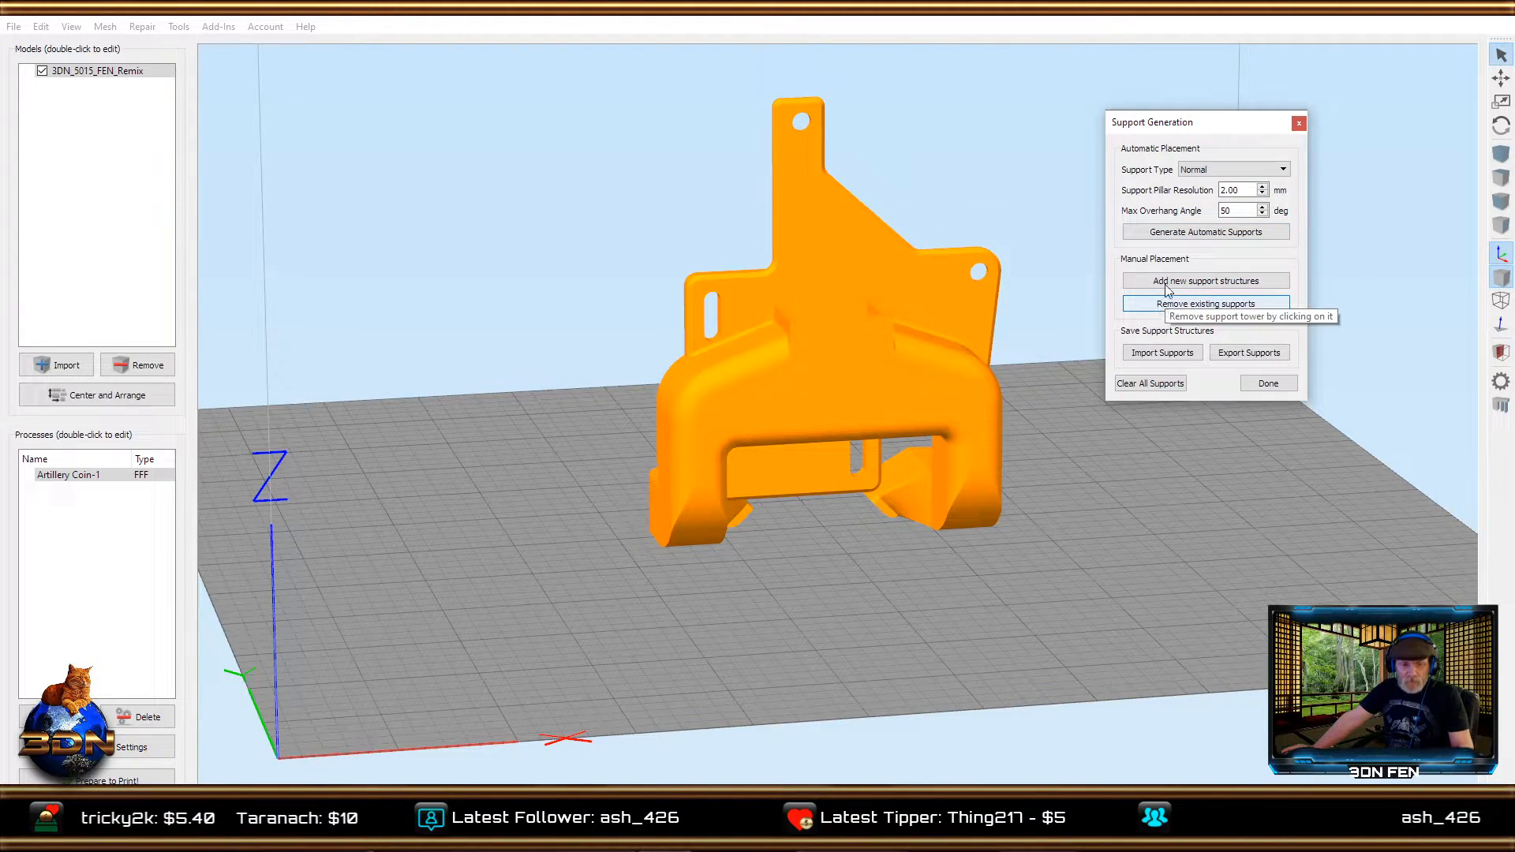
{"action": "left_click", "coordinate": [1190, 233]}
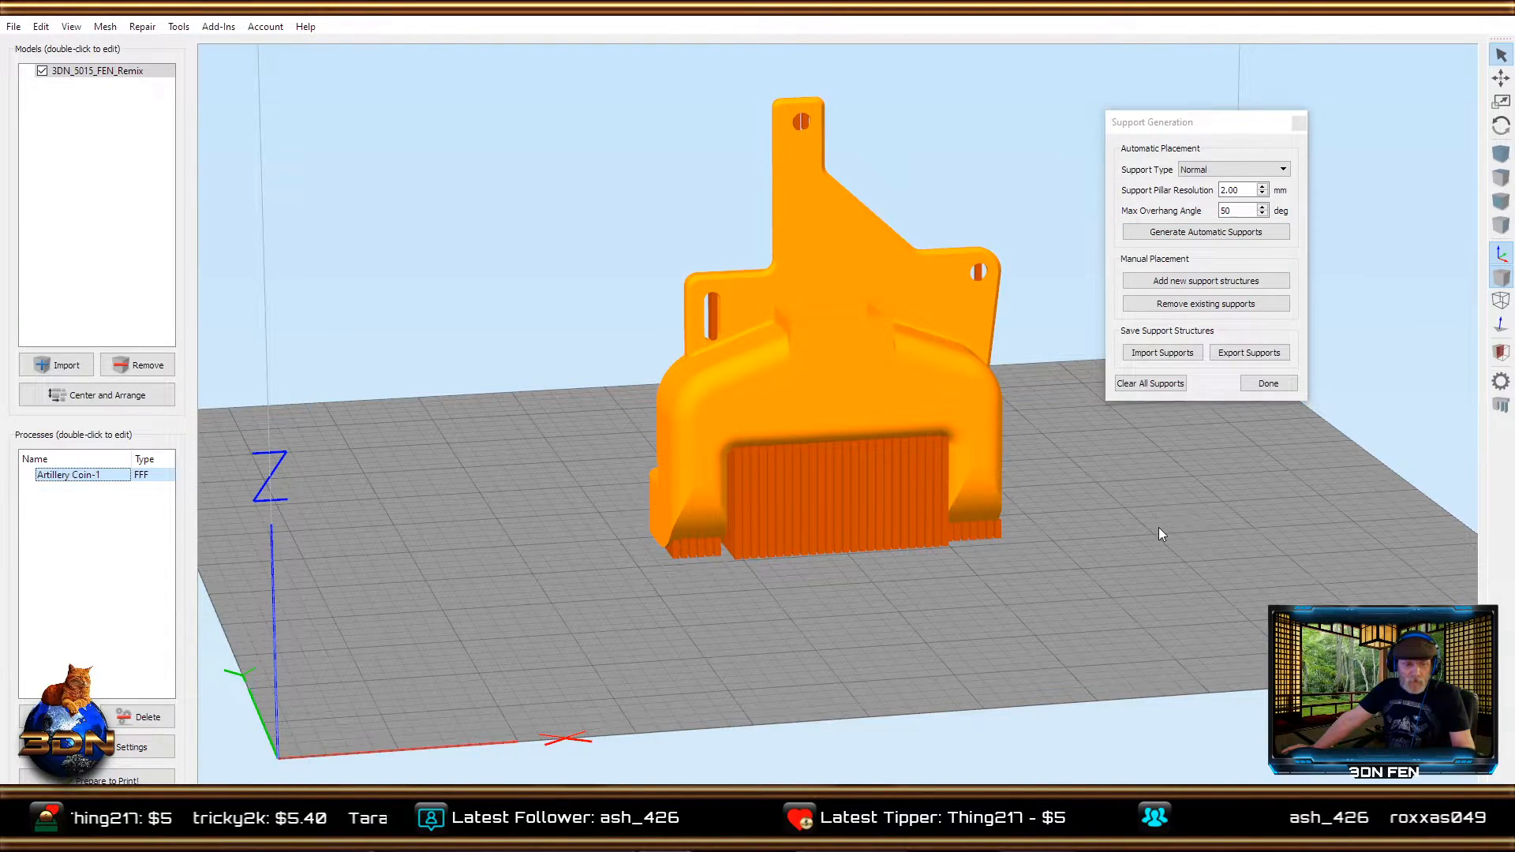
{"action": "left_click_drag", "start_coordinate": [1158, 527], "coordinate": [734, 588]}
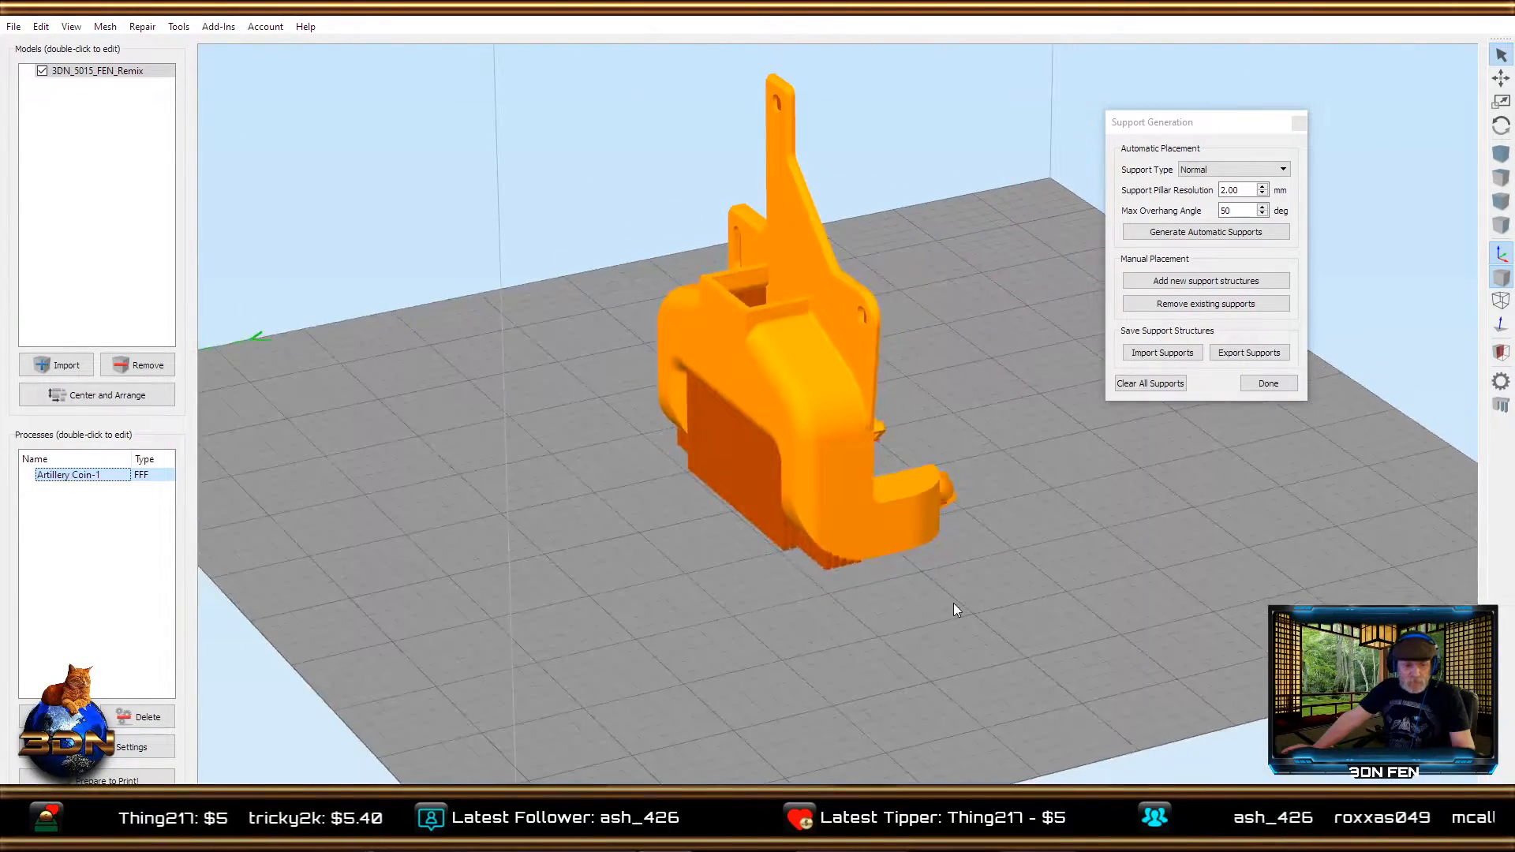
{"action": "left_click_drag", "start_coordinate": [953, 604], "coordinate": [653, 612]}
{"action": "left_click_drag", "start_coordinate": [854, 605], "coordinate": [589, 612]}
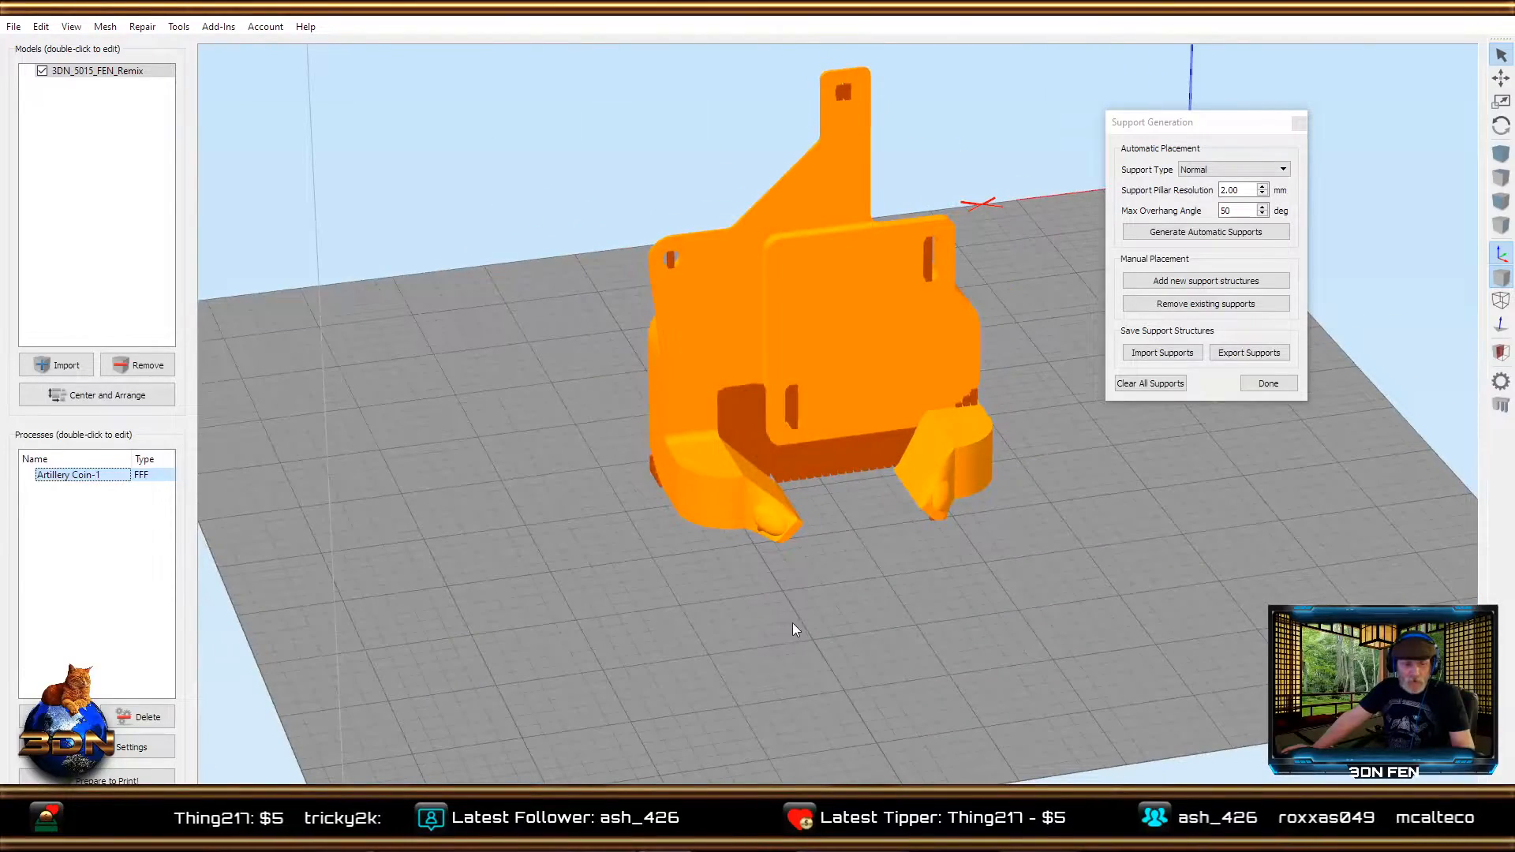
{"action": "mouse_move", "coordinate": [794, 629]}
{"action": "left_mouse_down"}
{"action": "mouse_move", "coordinate": [688, 605]}
{"action": "mouse_move", "coordinate": [702, 561]}
{"action": "mouse_move", "coordinate": [859, 610]}
{"action": "mouse_move", "coordinate": [687, 613]}
{"action": "mouse_move", "coordinate": [942, 587]}
{"action": "mouse_move", "coordinate": [1157, 593]}
{"action": "mouse_move", "coordinate": [728, 624]}
{"action": "mouse_move", "coordinate": [752, 627]}
{"action": "mouse_move", "coordinate": [1108, 617]}
{"action": "left_mouse_up"}
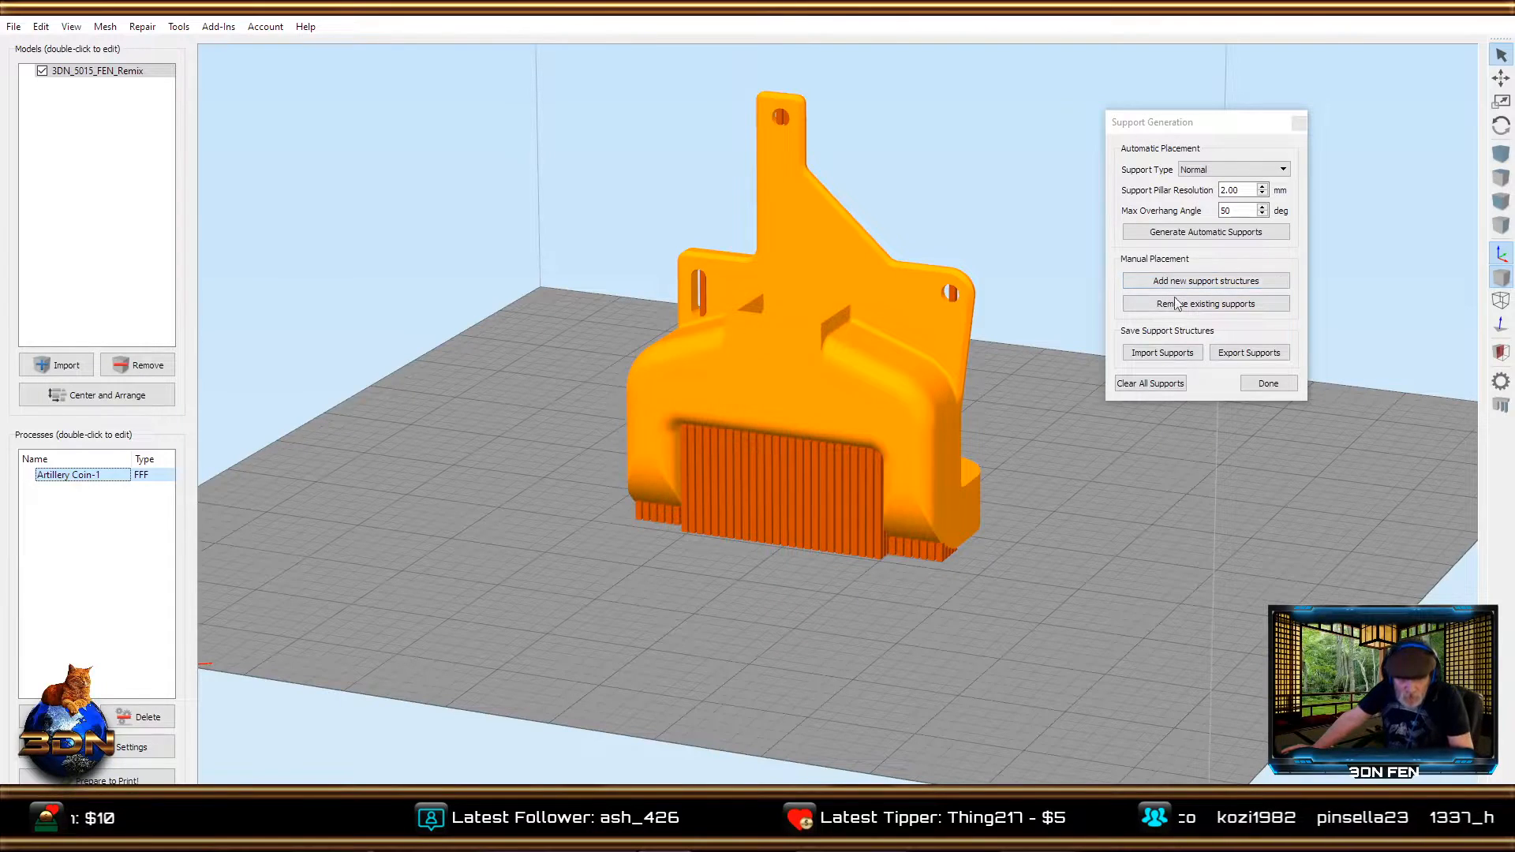
Clear all supports, set the support type to From Build Platform Only, and generate automatic supports, inspecting them beneath the two ducts.
{"action": "left_click", "coordinate": [1161, 385]}
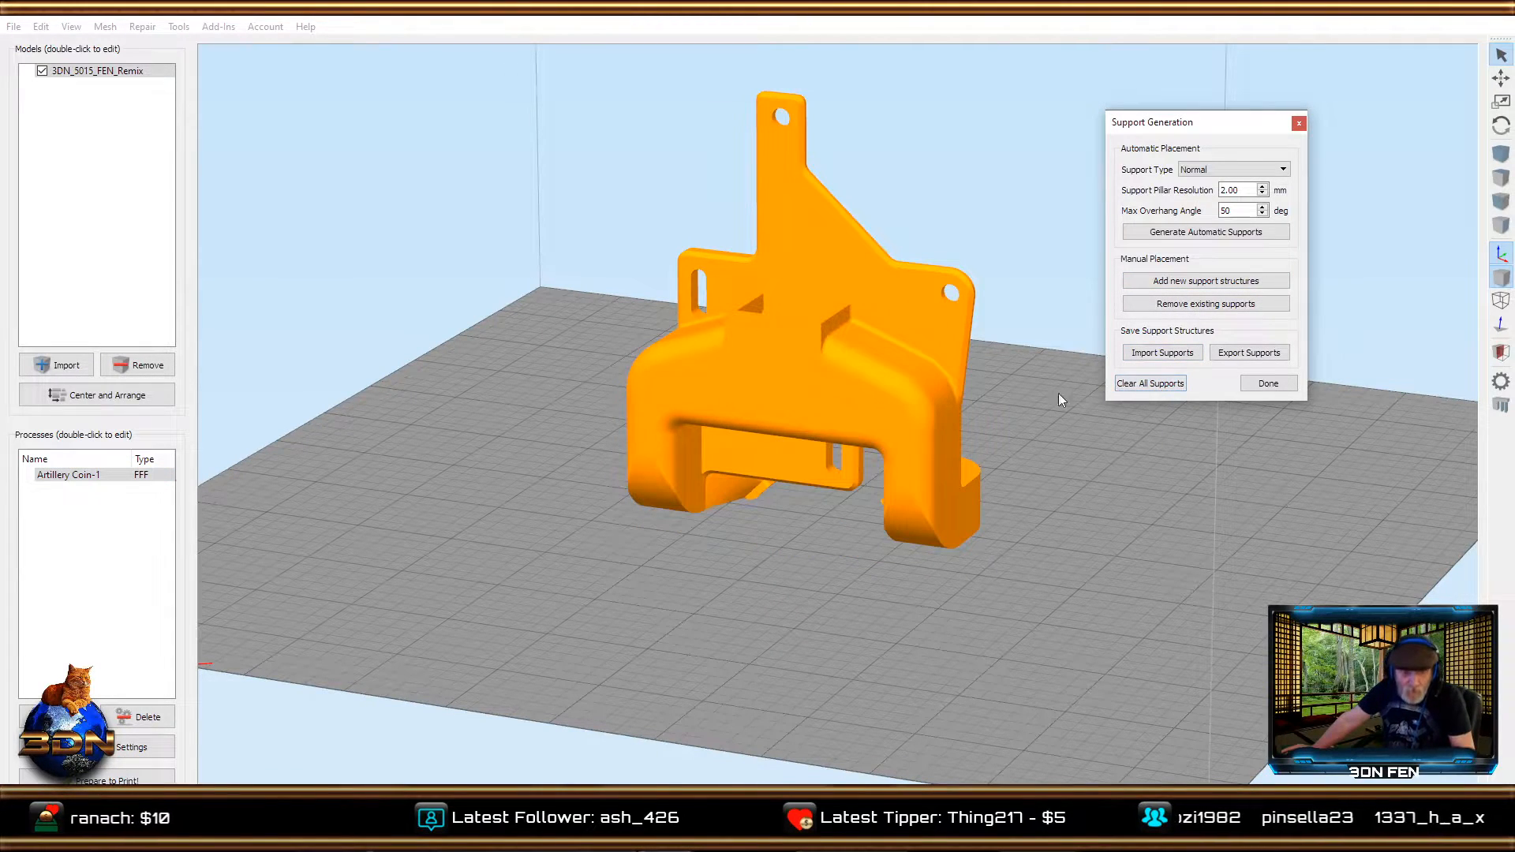
{"action": "left_click", "coordinate": [1233, 171]}
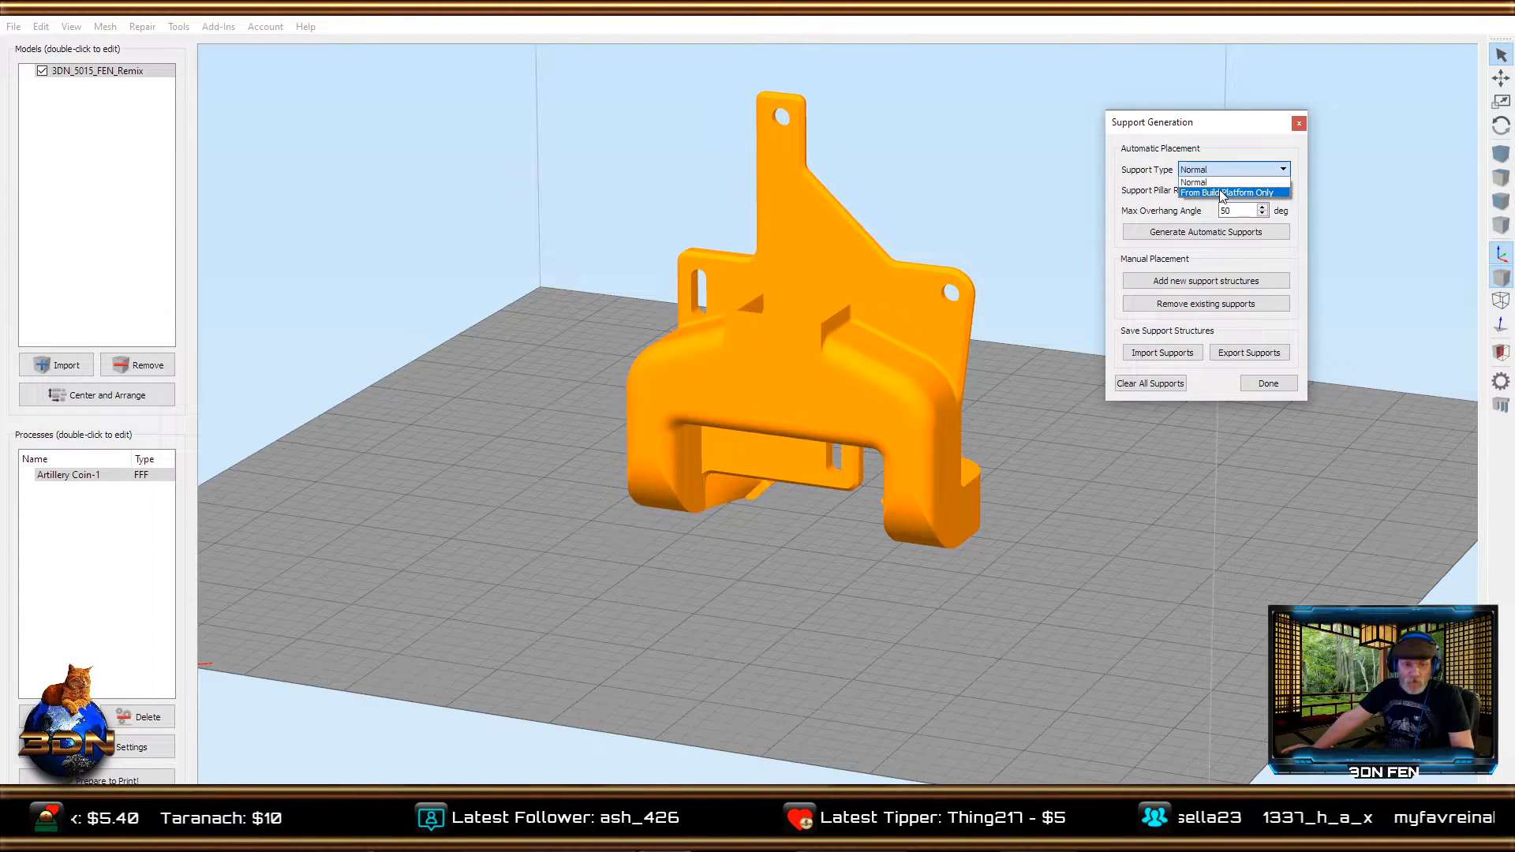
{"action": "left_click", "coordinate": [1228, 193]}
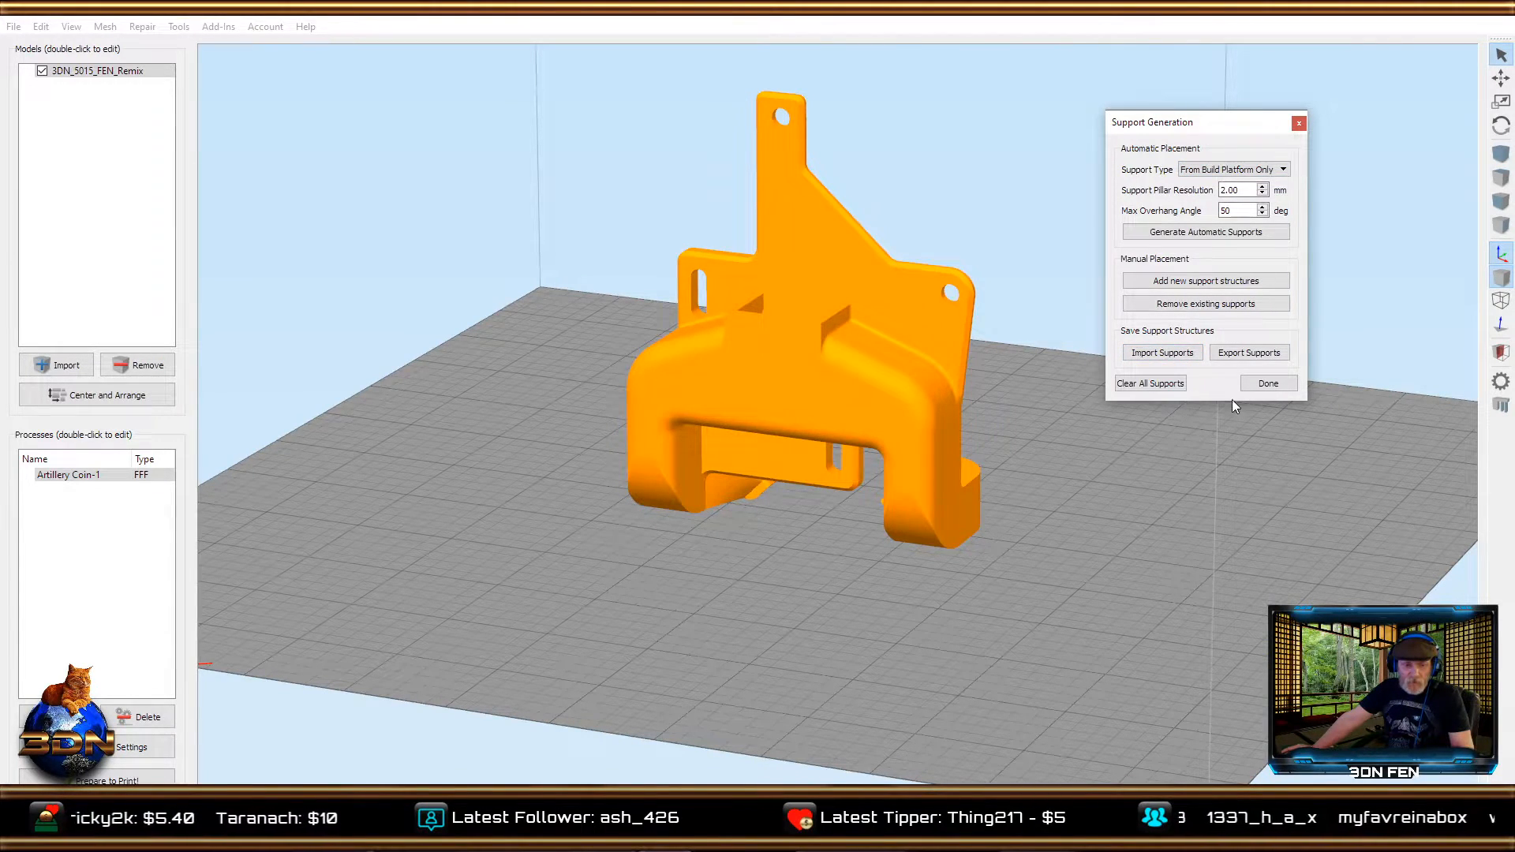
{"action": "left_click", "coordinate": [1169, 237]}
{"action": "left_click_drag", "start_coordinate": [1069, 525], "coordinate": [518, 603]}
{"action": "right_click_drag", "start_coordinate": [648, 646], "coordinate": [626, 593]}
{"action": "scroll", "coordinate": [627, 593], "scroll_direction": "up", "scroll_amount": 5}
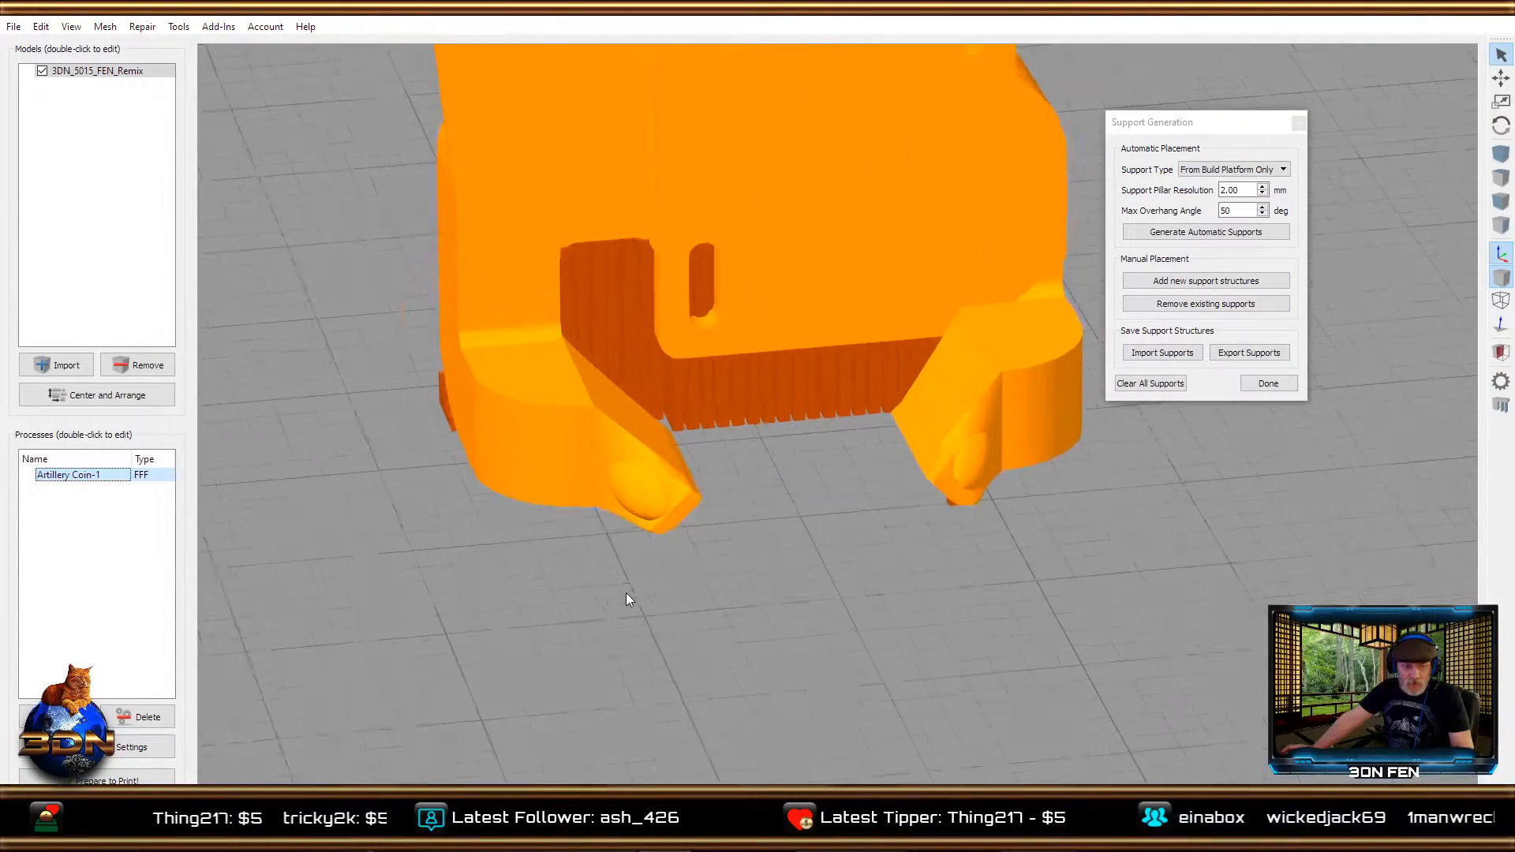
{"action": "right_click_drag", "start_coordinate": [720, 610], "coordinate": [822, 551]}
{"action": "left_click_drag", "start_coordinate": [823, 557], "coordinate": [1049, 558]}
{"action": "left_click_drag", "start_coordinate": [895, 617], "coordinate": [848, 573]}
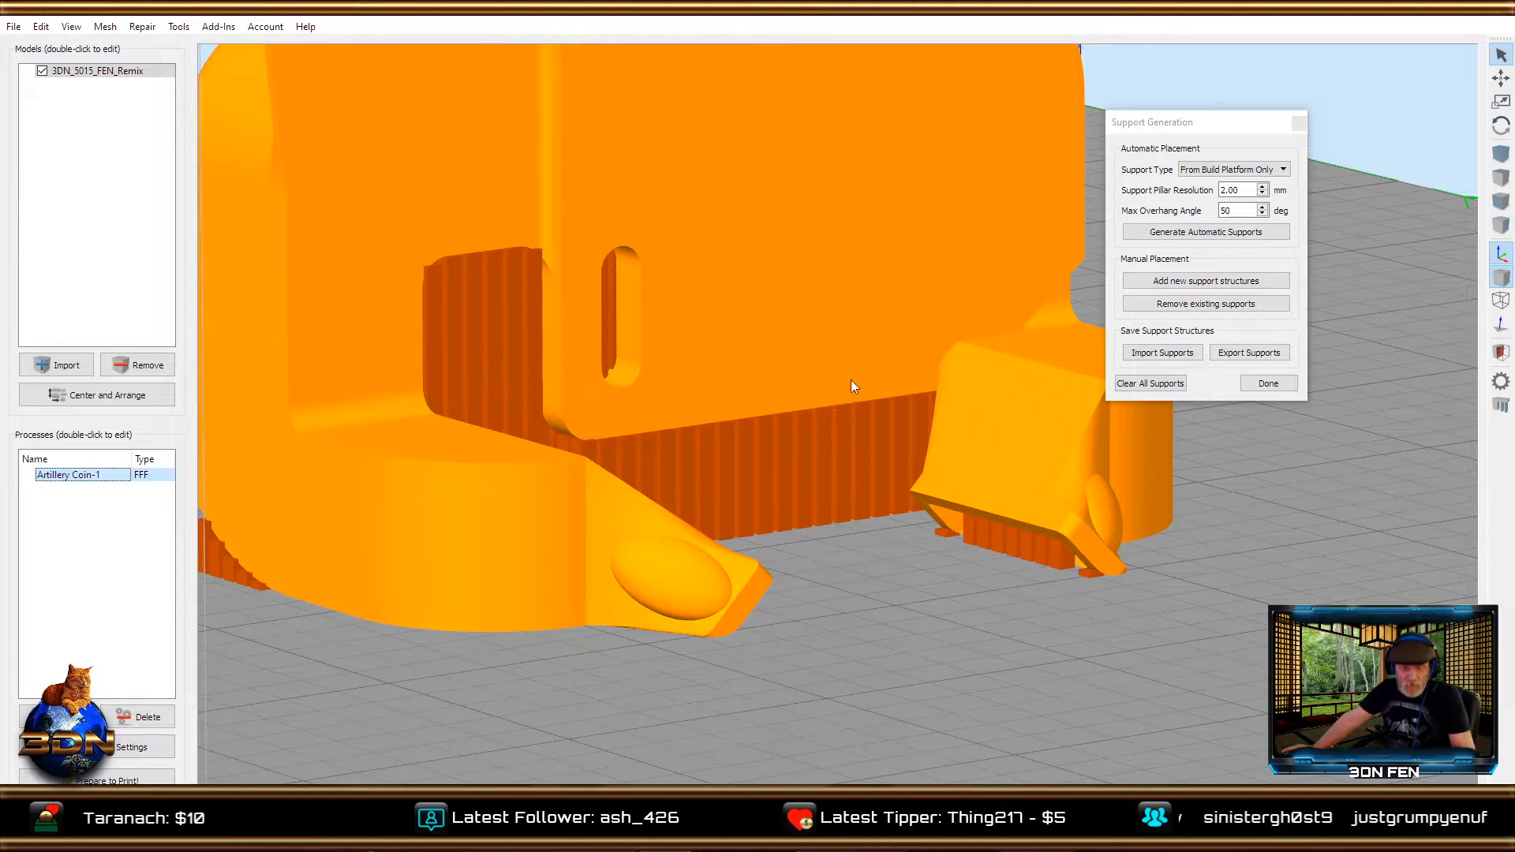
Manually remove some of the existing support pillars beneath the angled duct outlet.
{"action": "left_click", "coordinate": [1193, 306]}
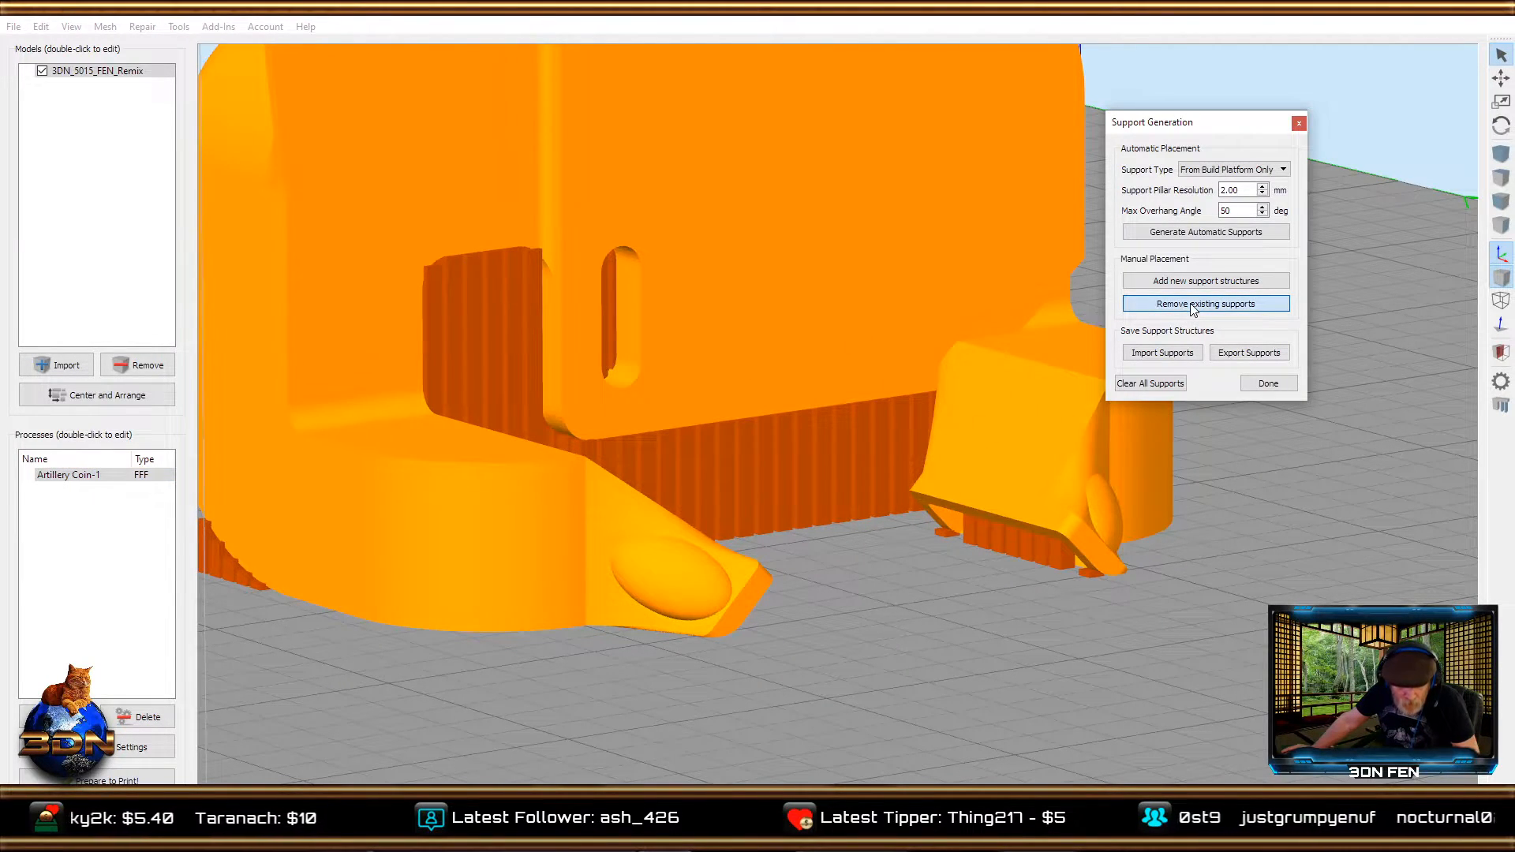
{"action": "left_click_drag", "start_coordinate": [1039, 600], "coordinate": [967, 552]}
{"action": "left_click", "coordinate": [970, 549]}
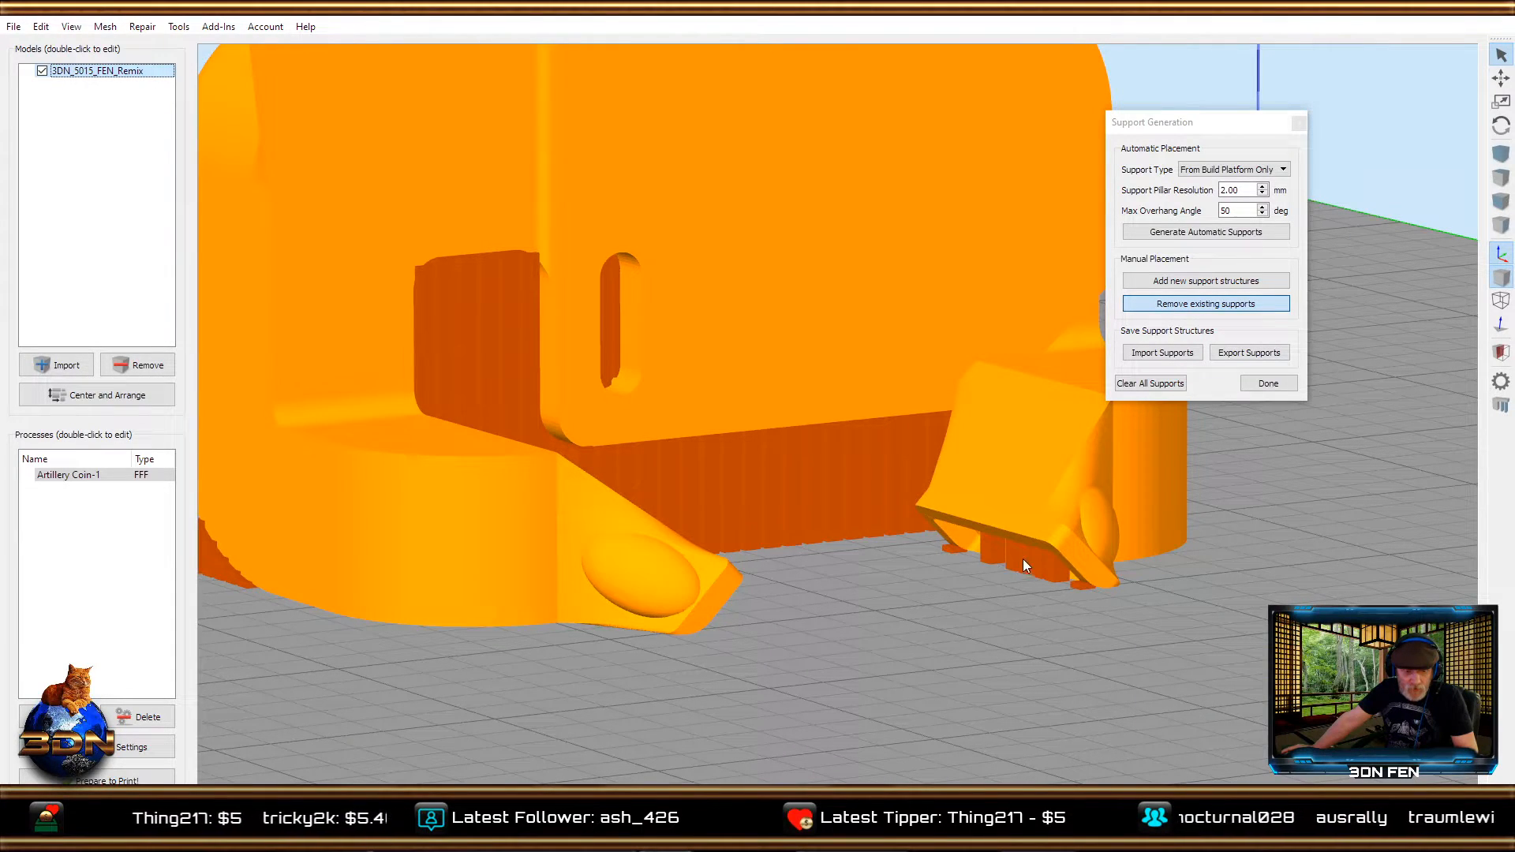
{"action": "left_click", "coordinate": [1078, 585]}
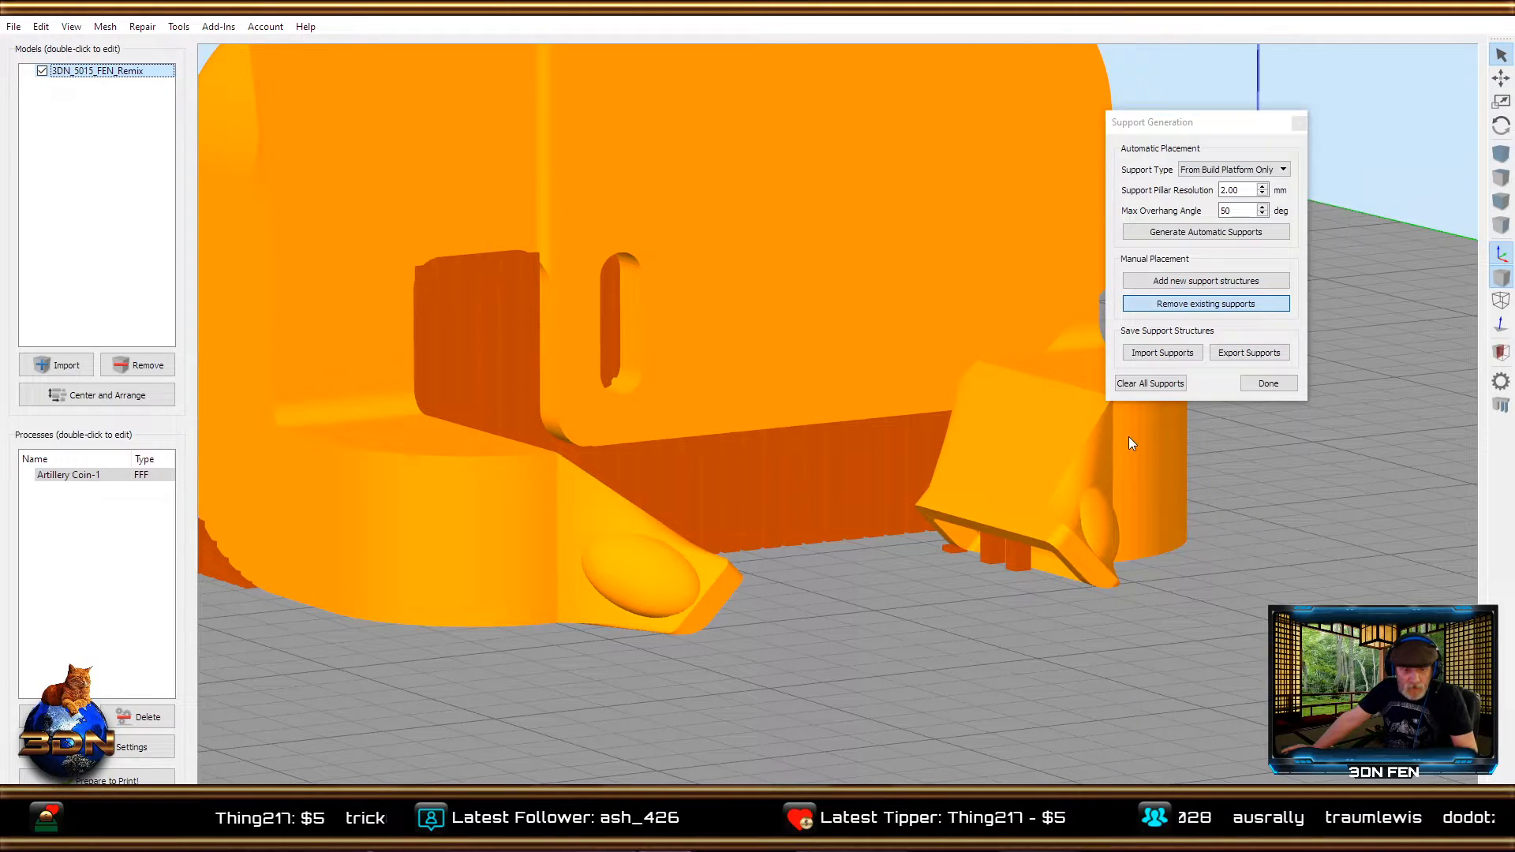
Manually add new support pillars in the gaps beneath the angled duct outlet.
{"action": "left_click", "coordinate": [1147, 285]}
{"action": "left_click", "coordinate": [1049, 587]}
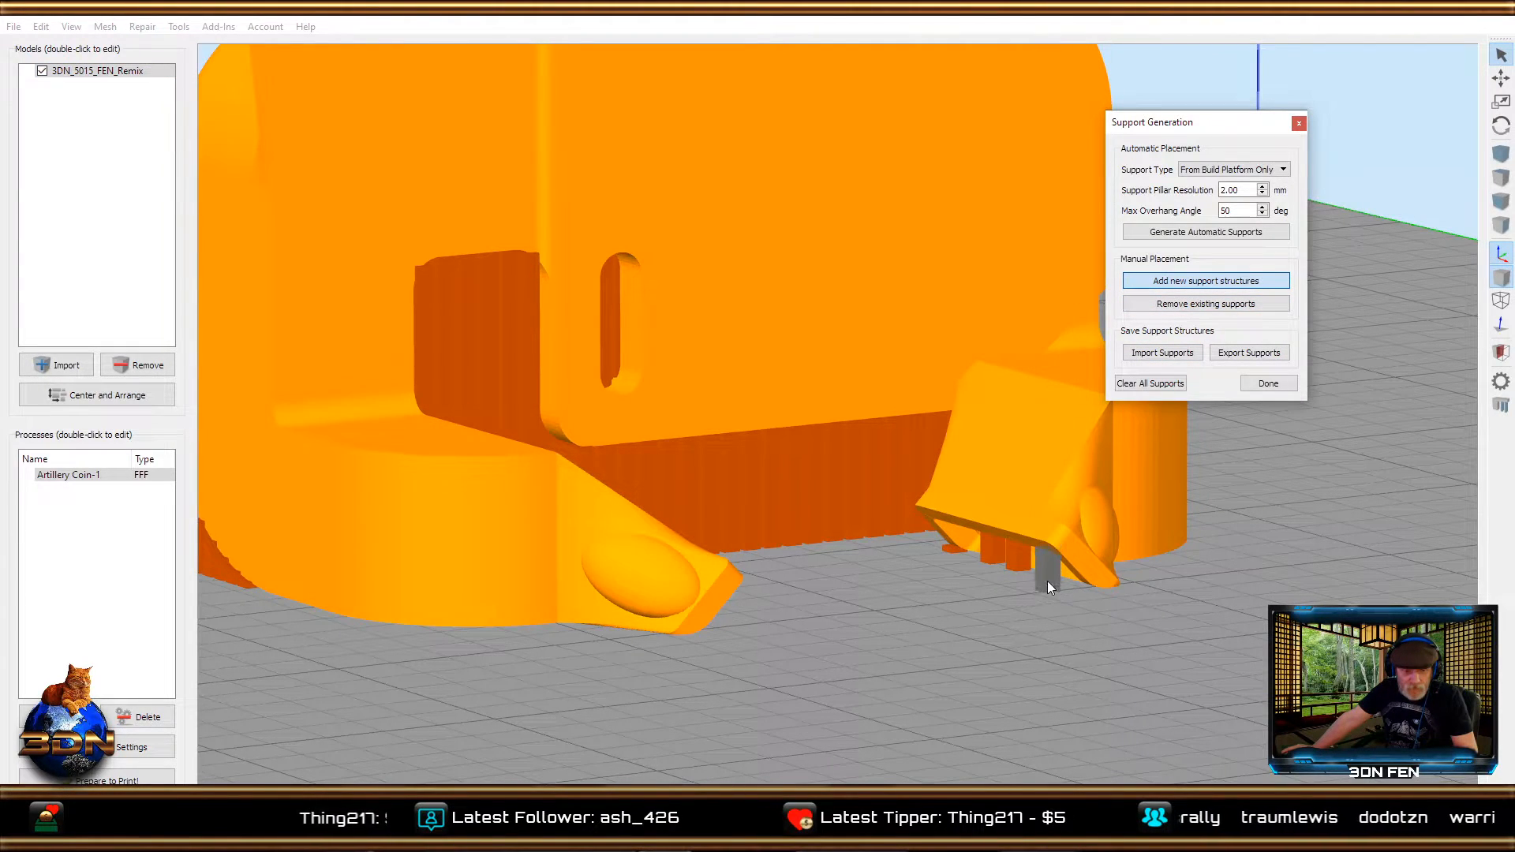
{"action": "left_click", "coordinate": [1042, 575]}
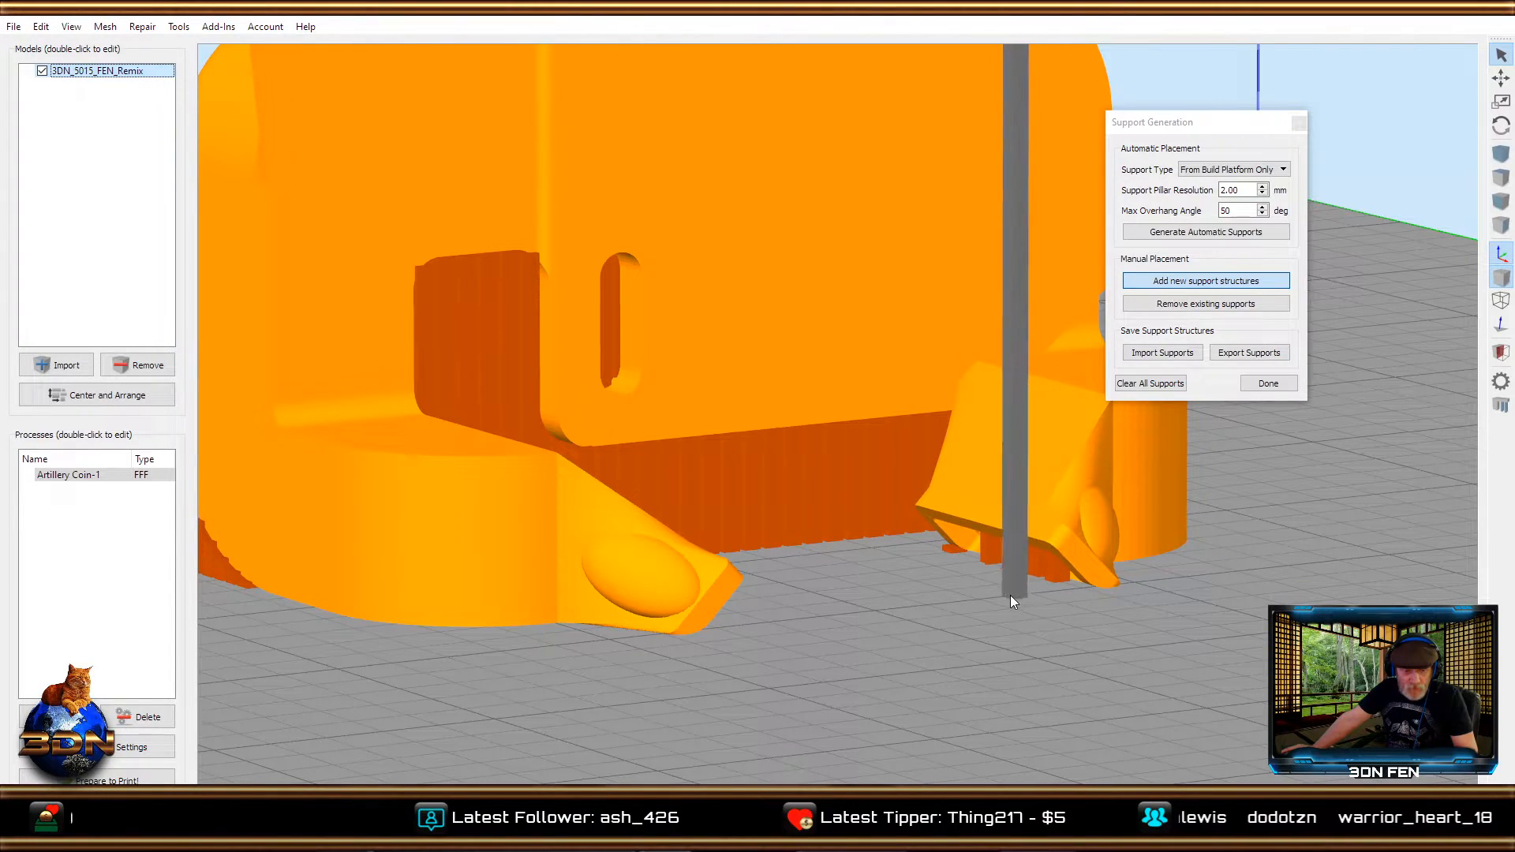
{"action": "left_click", "coordinate": [966, 567]}
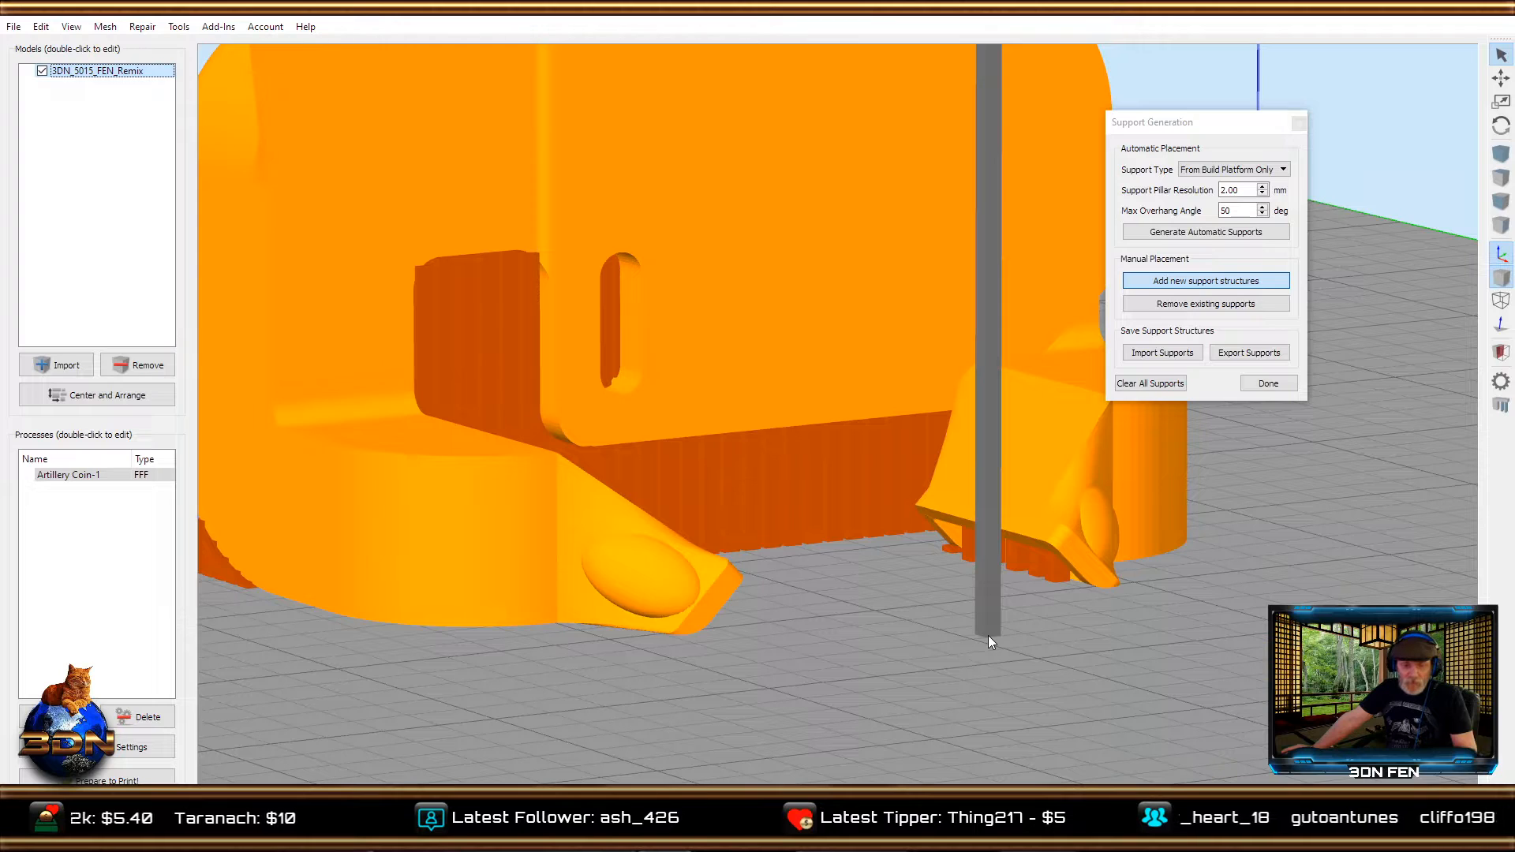
Clear all supports, set the support pillar resolution to 4 mm, and regenerate the automatic supports, inspecting them from low angles.
{"action": "left_click", "coordinate": [1152, 383]}
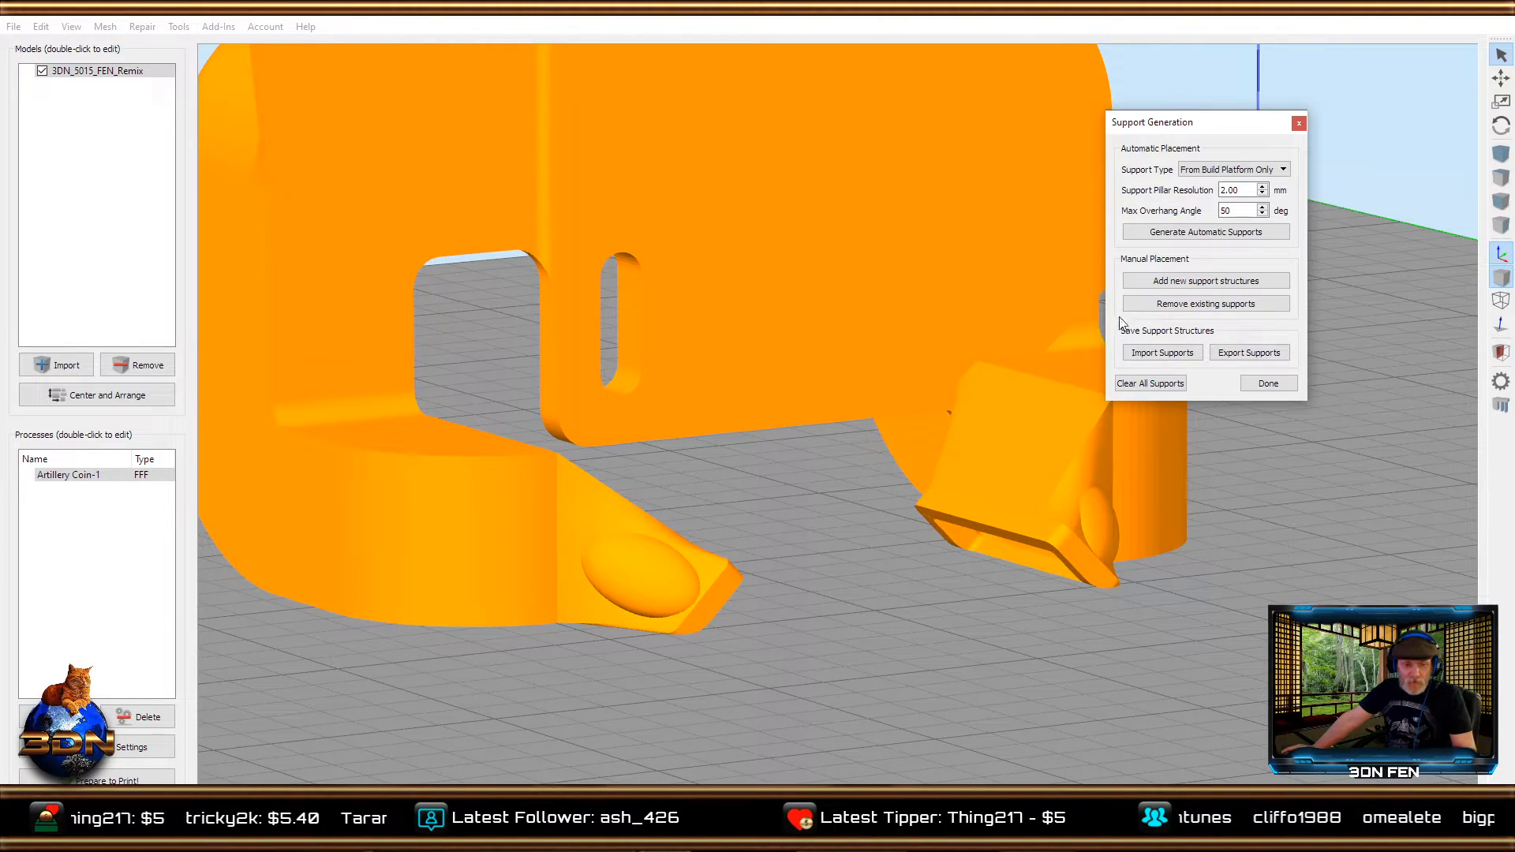
{"action": "type", "text": "50"}
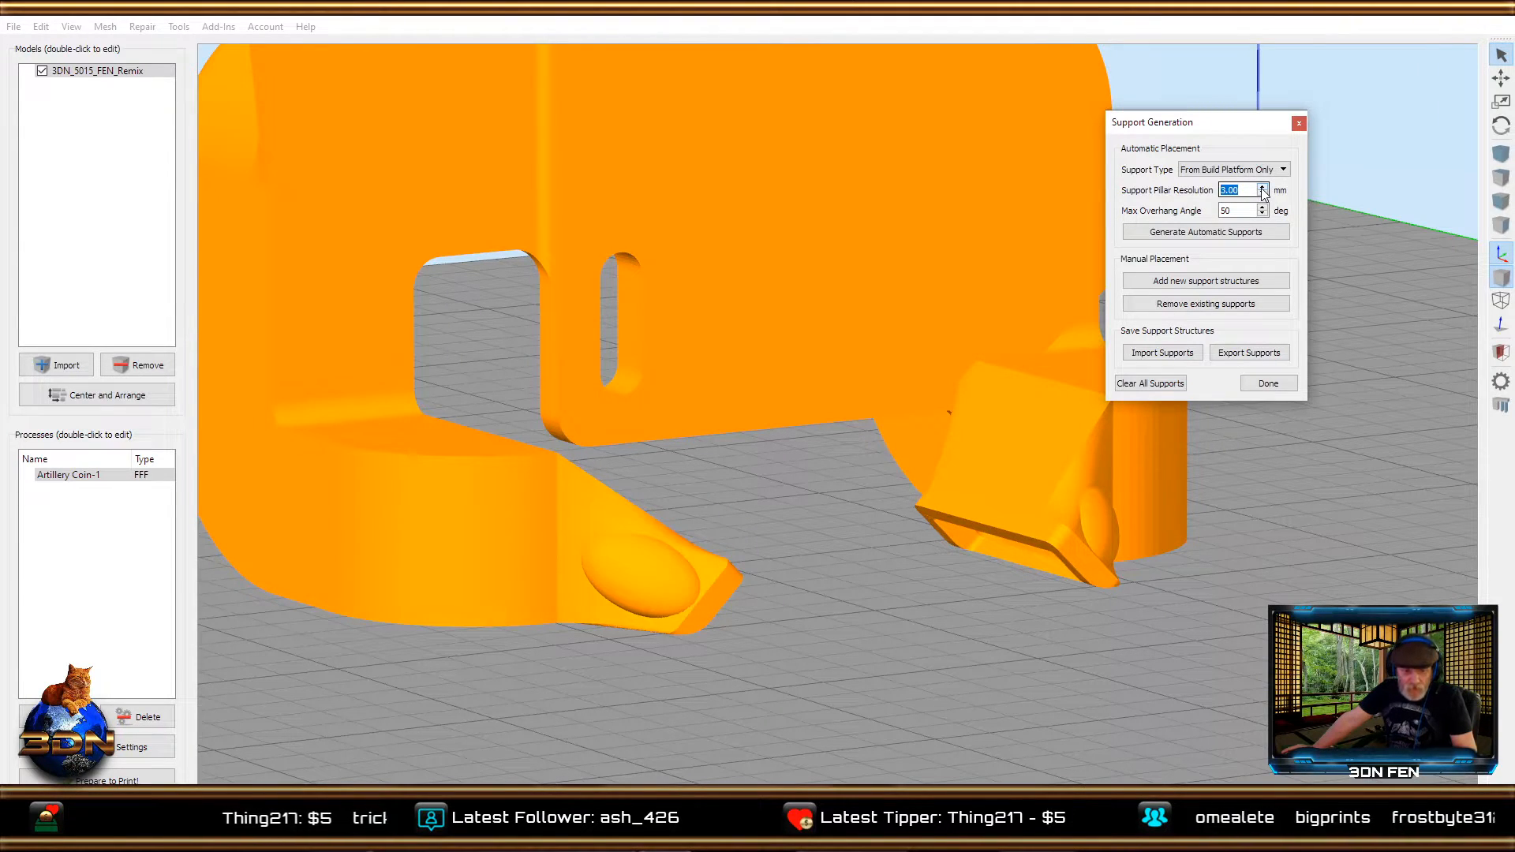
{"action": "left_click", "coordinate": [1263, 187]}
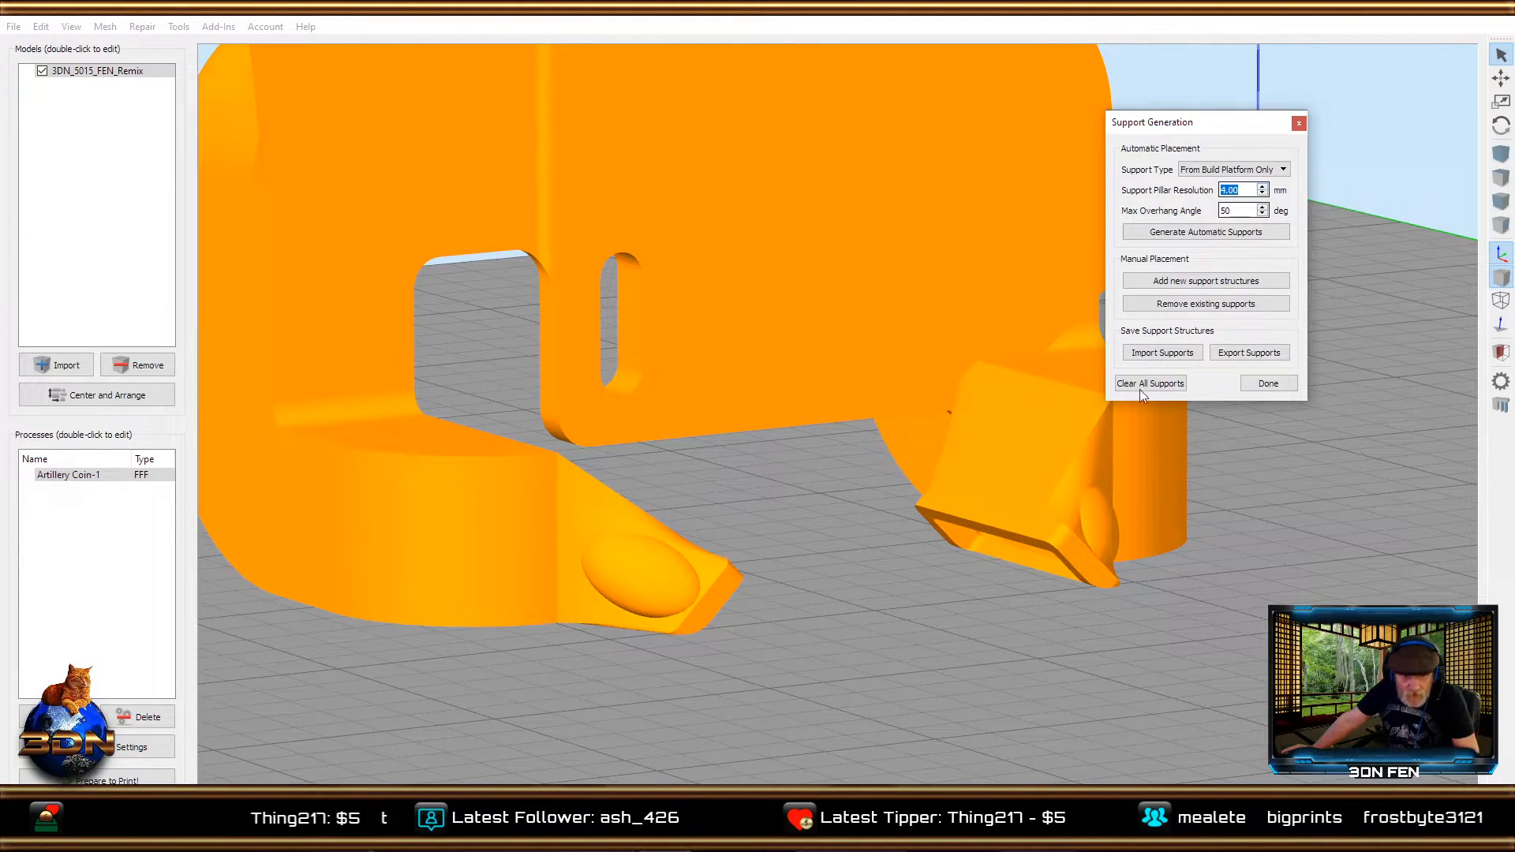
{"action": "left_click", "coordinate": [1172, 232]}
{"action": "left_click_drag", "start_coordinate": [789, 638], "coordinate": [1005, 556]}
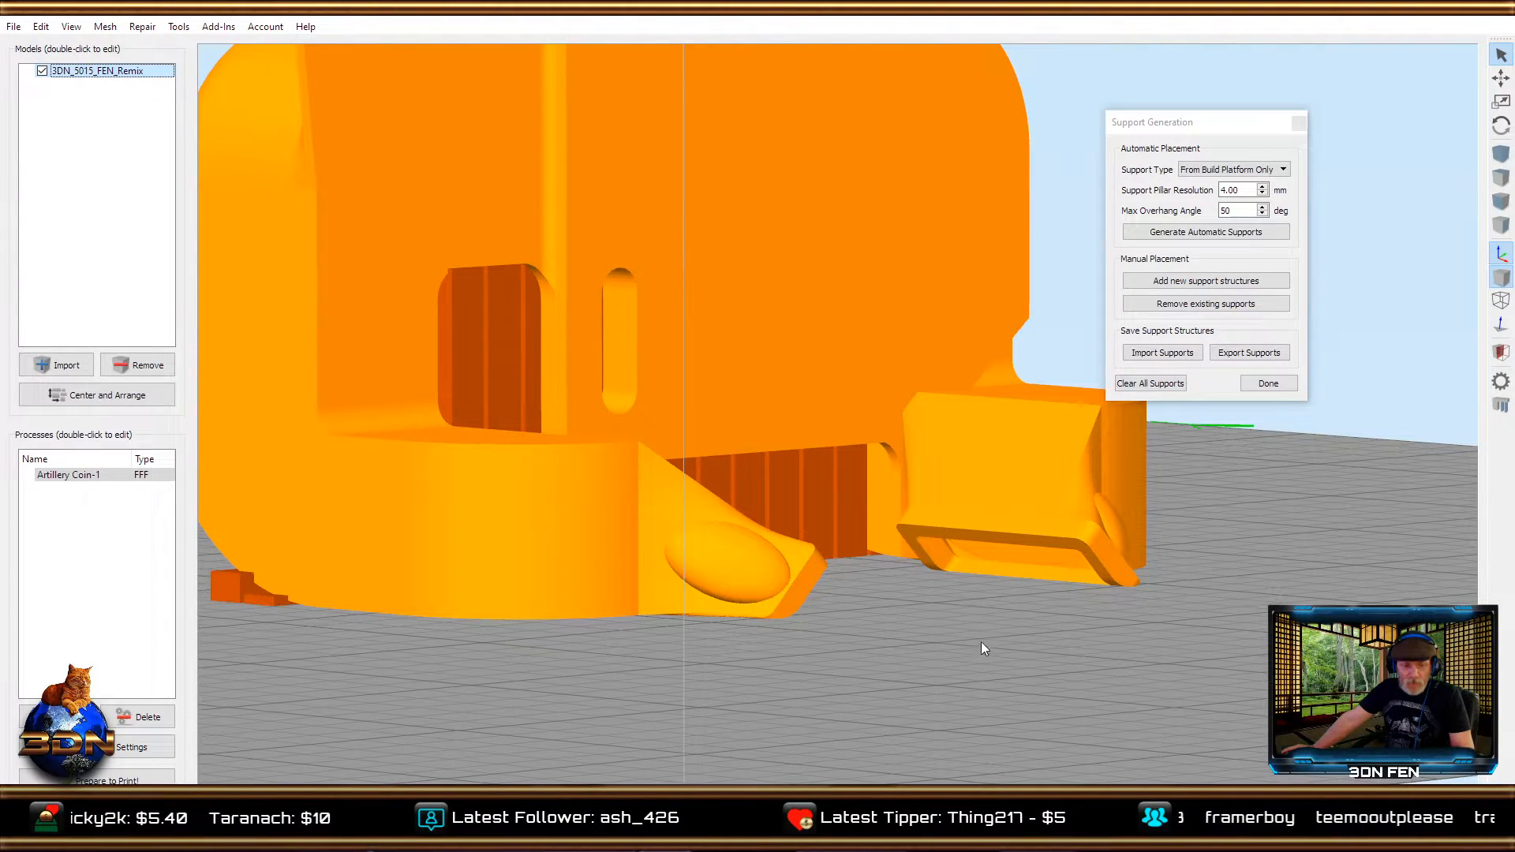
{"action": "left_click_drag", "start_coordinate": [982, 641], "coordinate": [861, 585]}
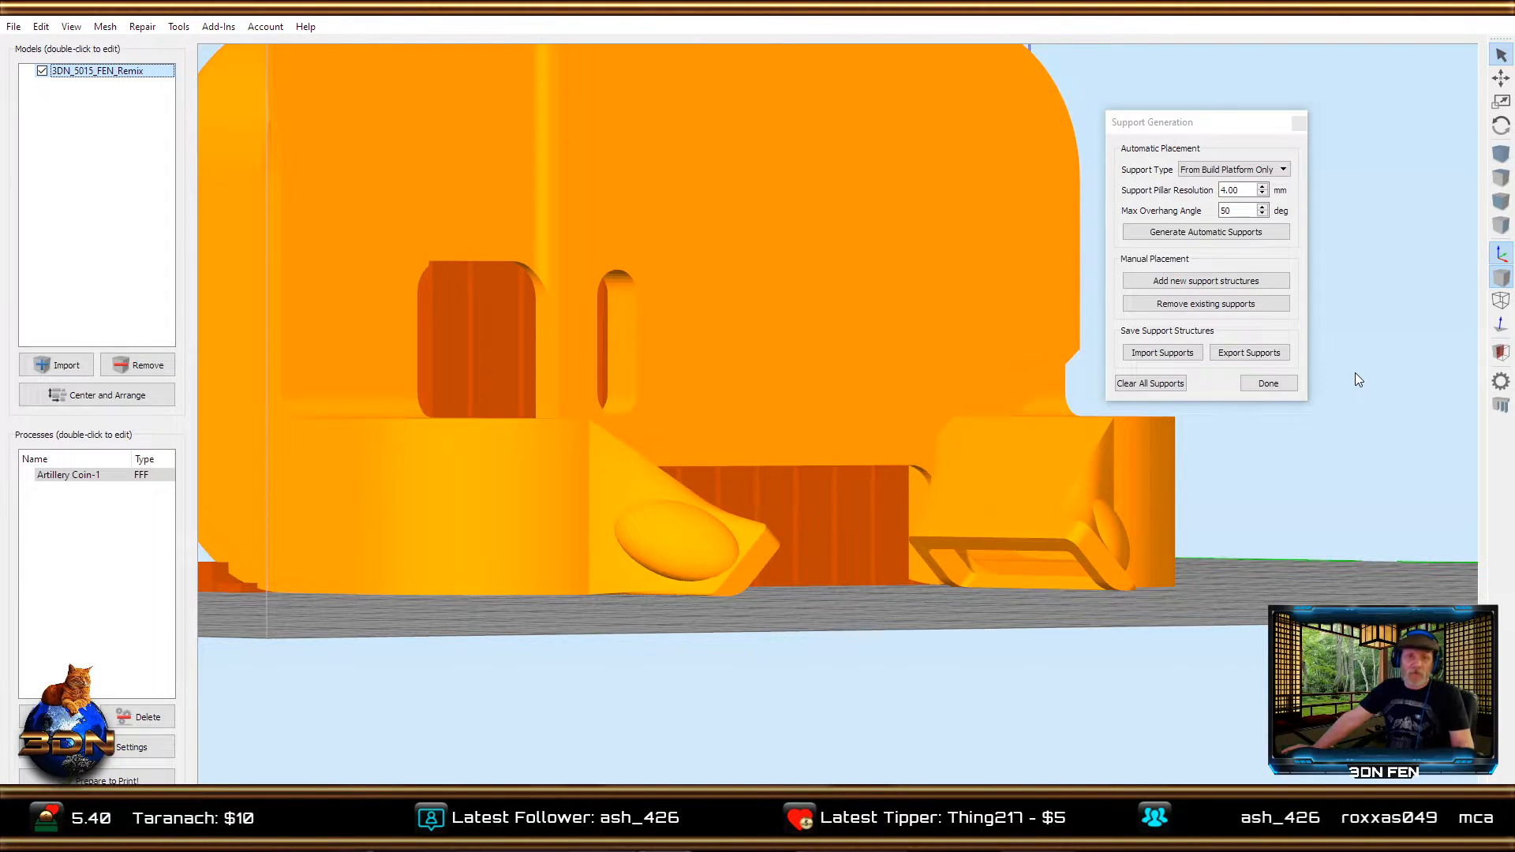
Clear all supports, set the support pillar resolution to 3 mm, and regenerate the automatic supports, inspecting them beneath the duct outlets.
{"action": "left_click", "coordinate": [1154, 384]}
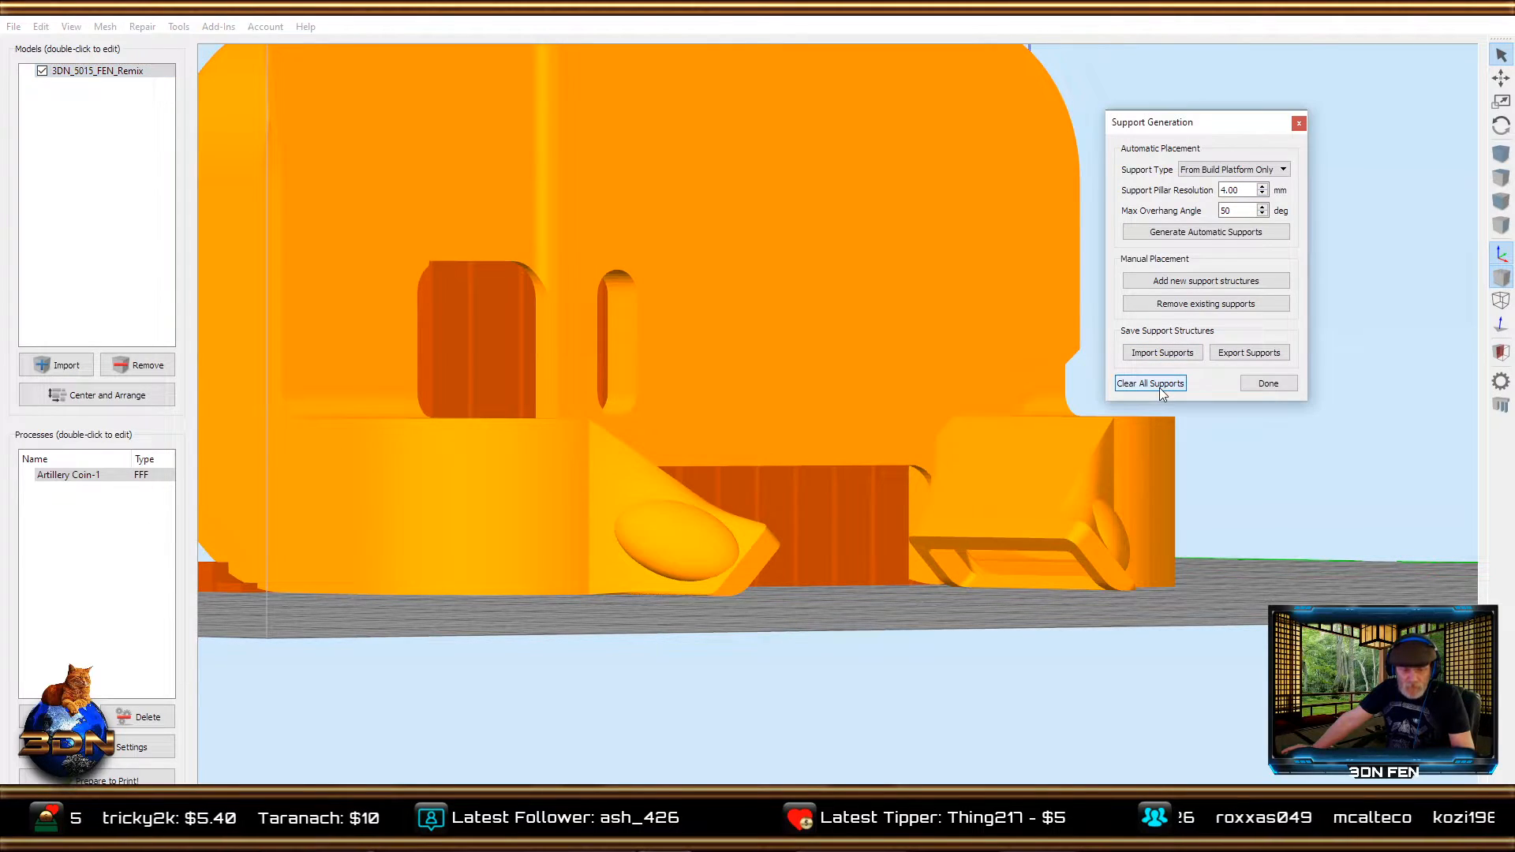
{"action": "left_click", "coordinate": [1263, 194]}
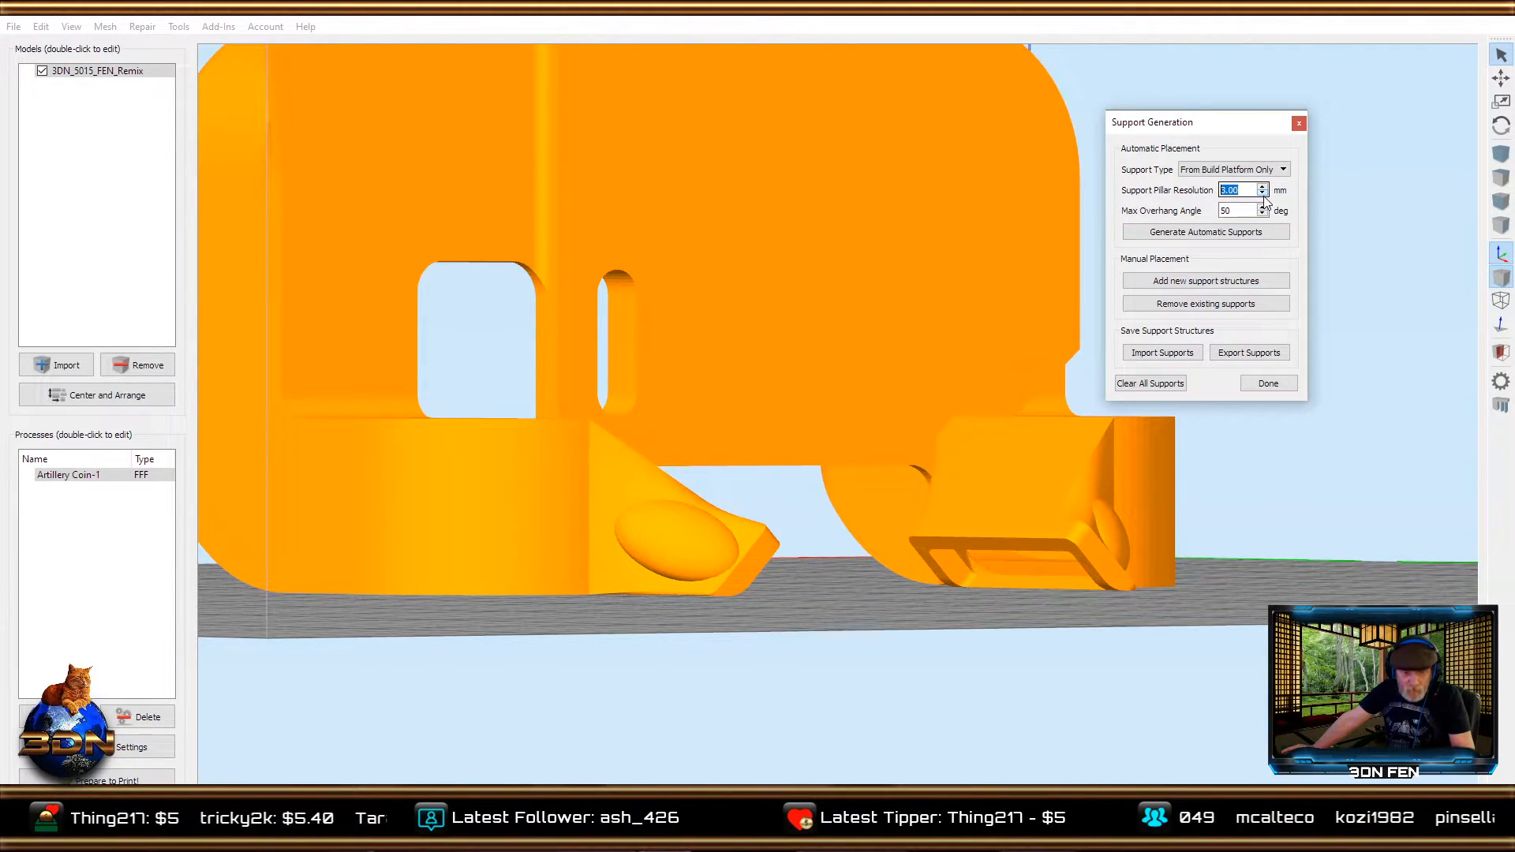
{"action": "left_click", "coordinate": [1163, 237]}
{"action": "left_click_drag", "start_coordinate": [973, 595], "coordinate": [1191, 655]}
{"action": "left_click_drag", "start_coordinate": [949, 677], "coordinate": [1047, 771]}
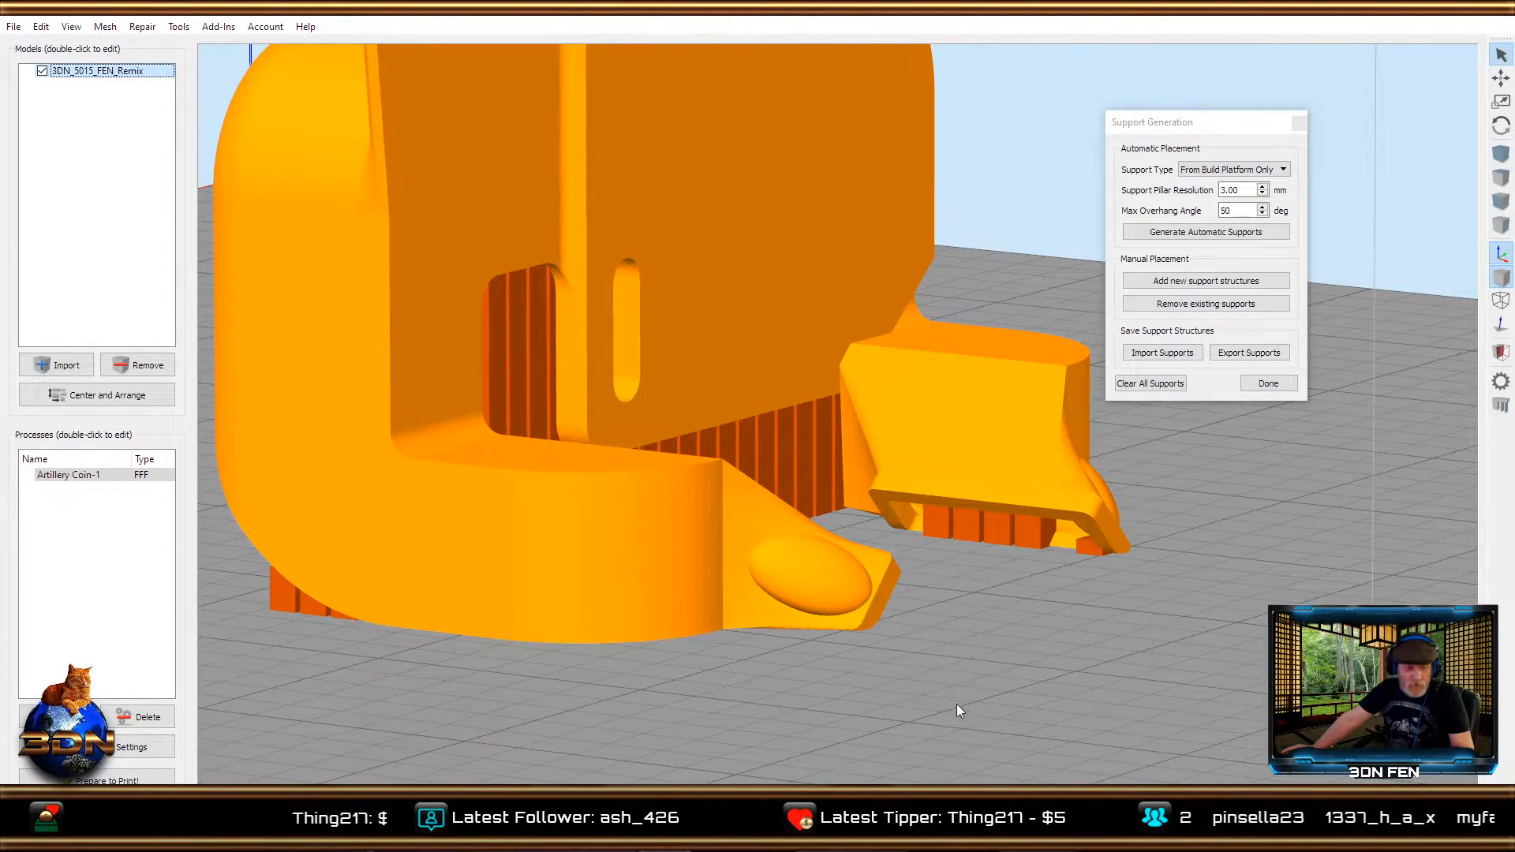
Clear all supports, set the support pillar resolution to 2 mm, regenerate the automatic supports, and finish support generation.
{"action": "left_click_drag", "start_coordinate": [969, 728], "coordinate": [792, 748]}
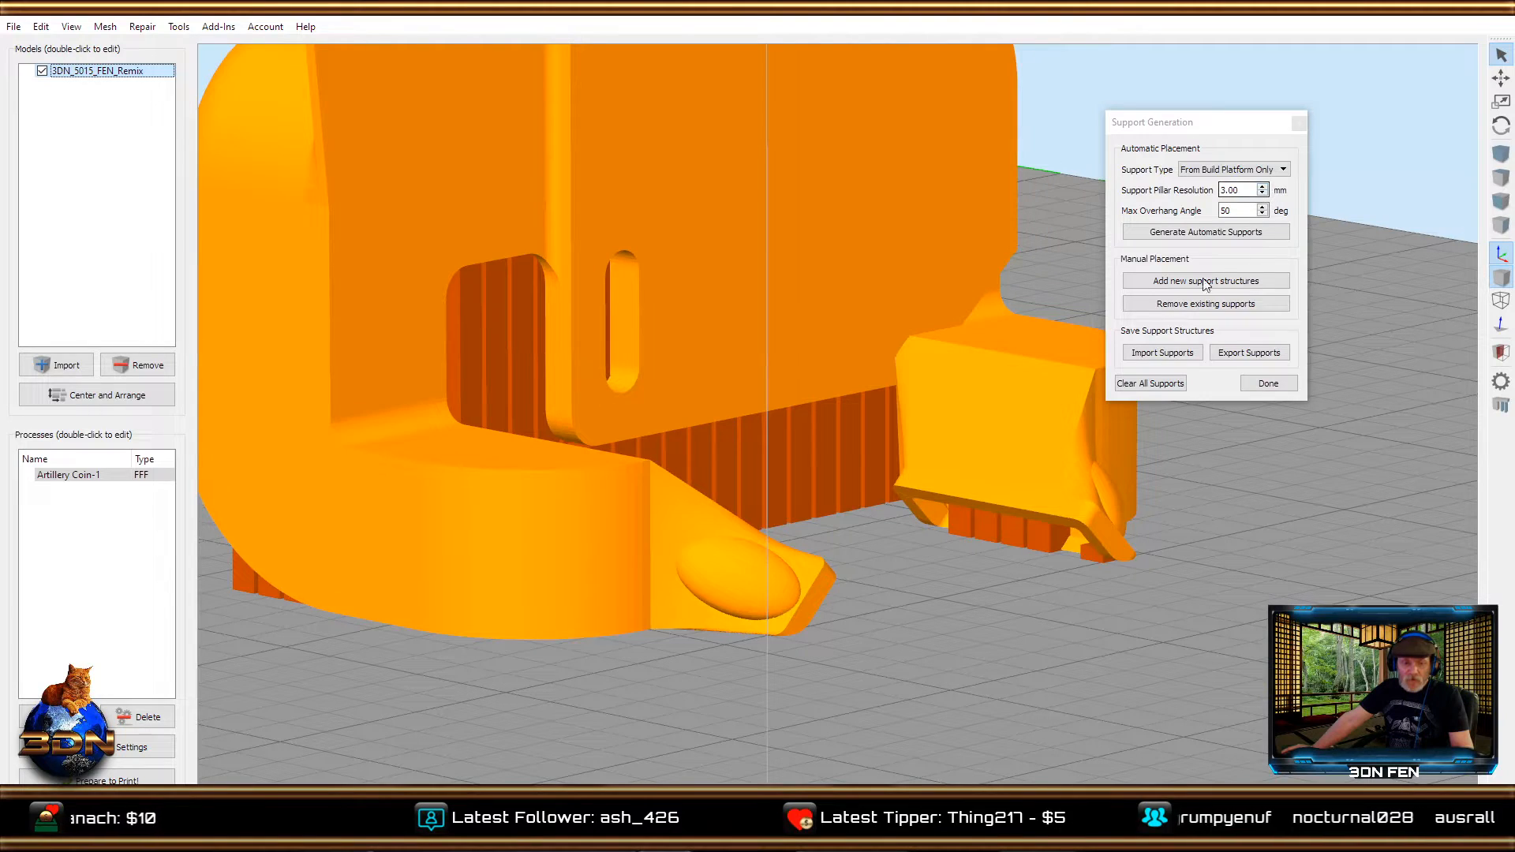
{"action": "left_click", "coordinate": [1142, 383]}
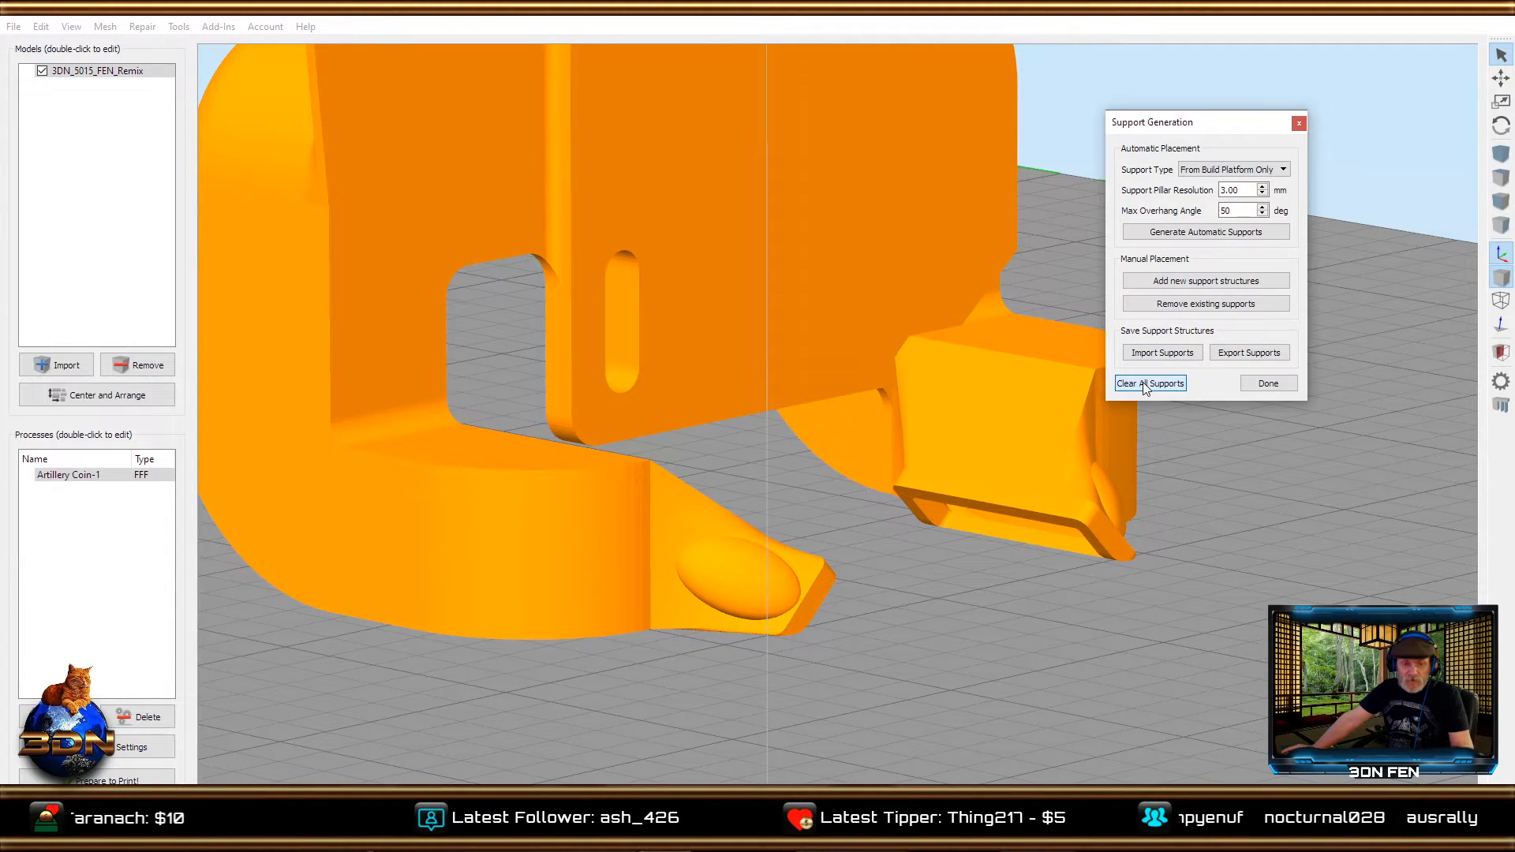
{"action": "left_click", "coordinate": [1263, 195]}
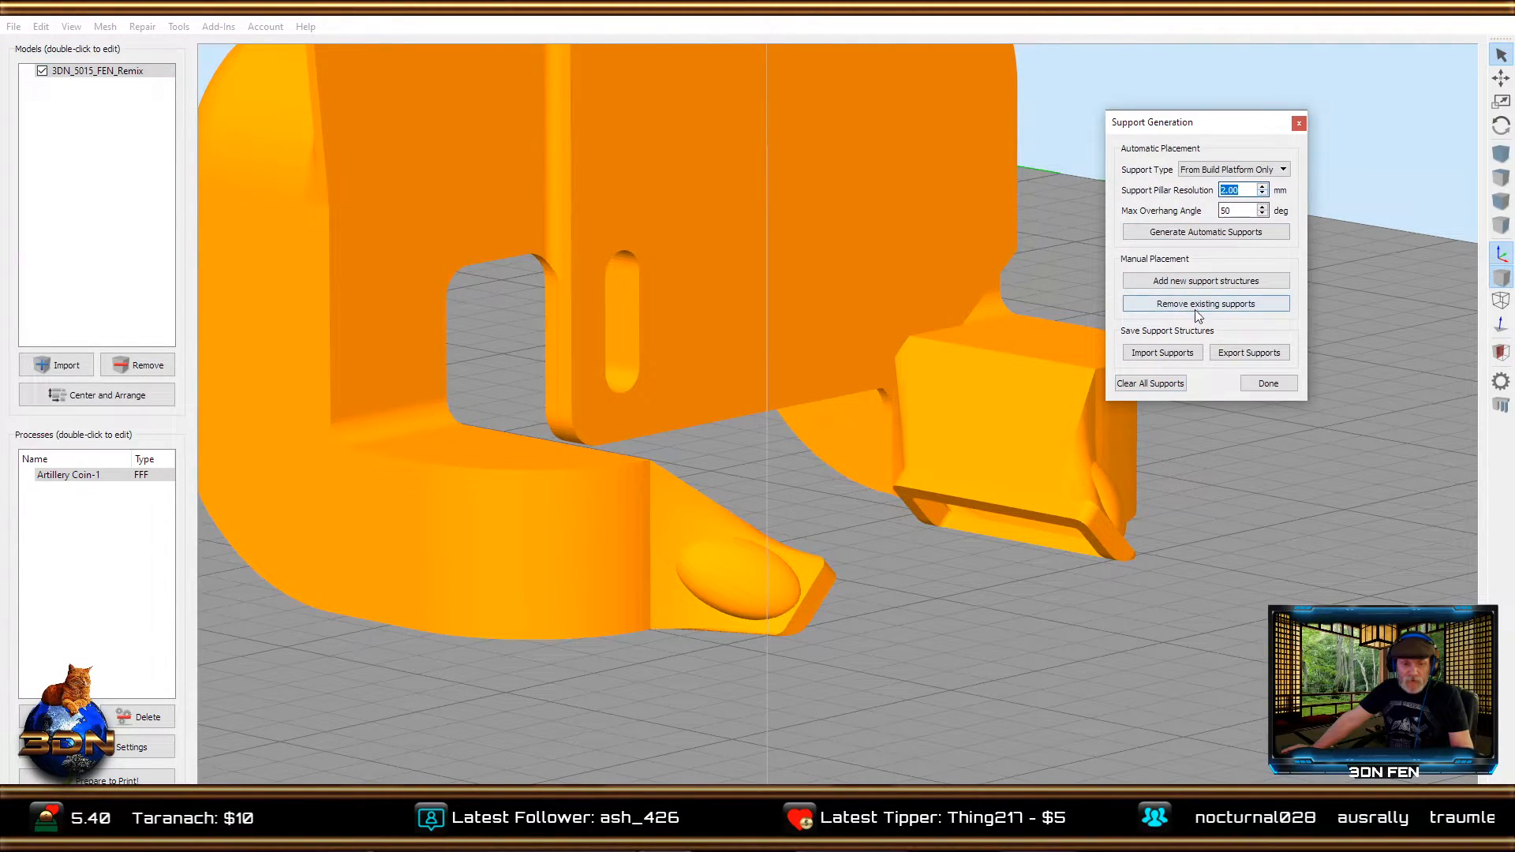
{"action": "left_click", "coordinate": [1189, 234]}
{"action": "left_click_drag", "start_coordinate": [982, 606], "coordinate": [1112, 750]}
{"action": "left_click", "coordinate": [1266, 384]}
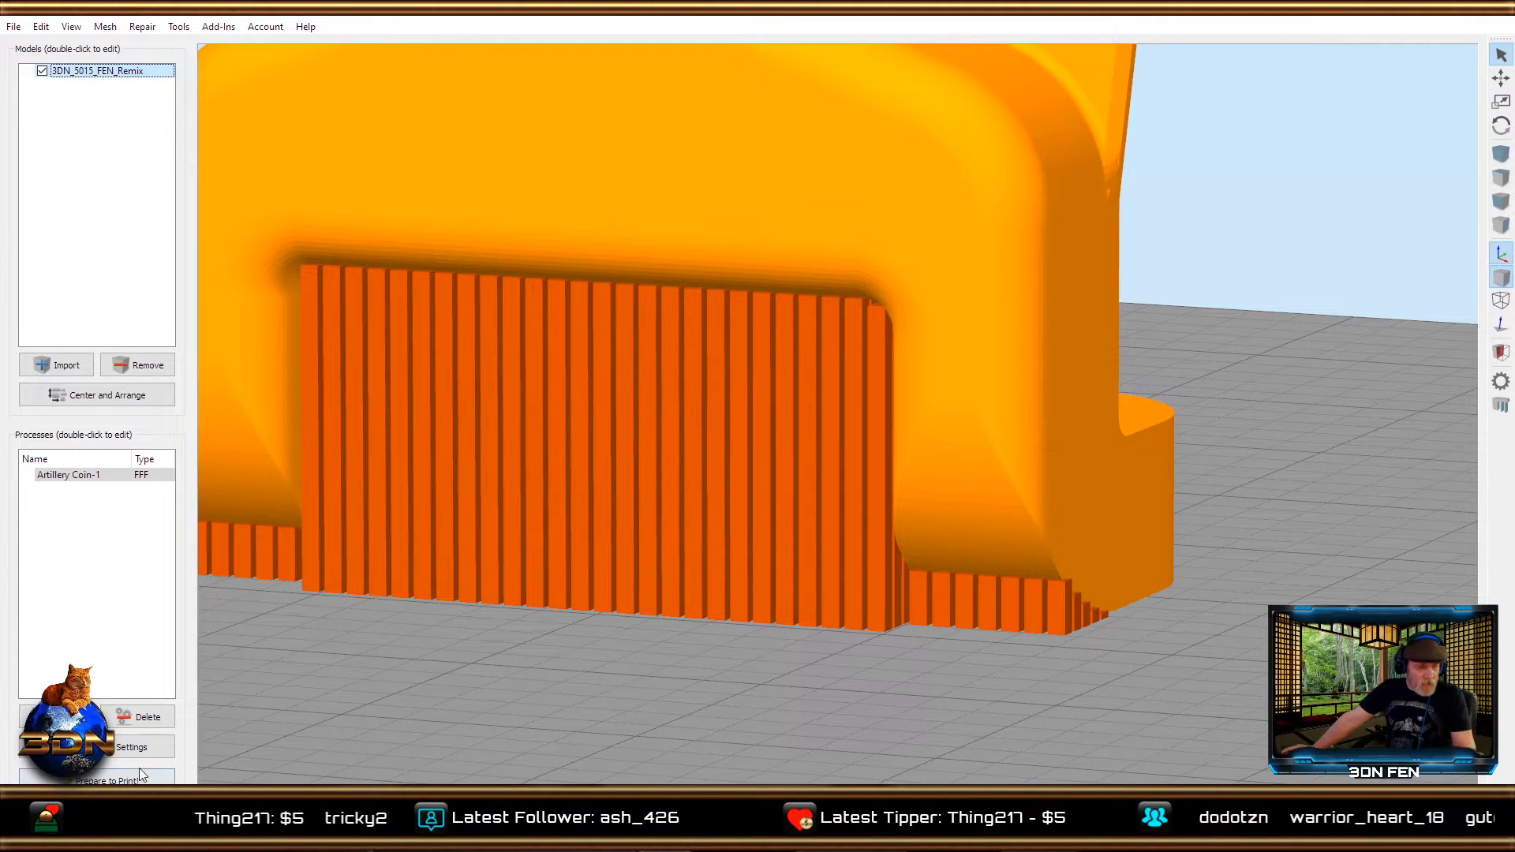
Examine the support settings of the Artillery Coin-1 process, re-entering a max overhang angle of 50 degrees, and close them without saving.
{"action": "left_click", "coordinate": [112, 759]}
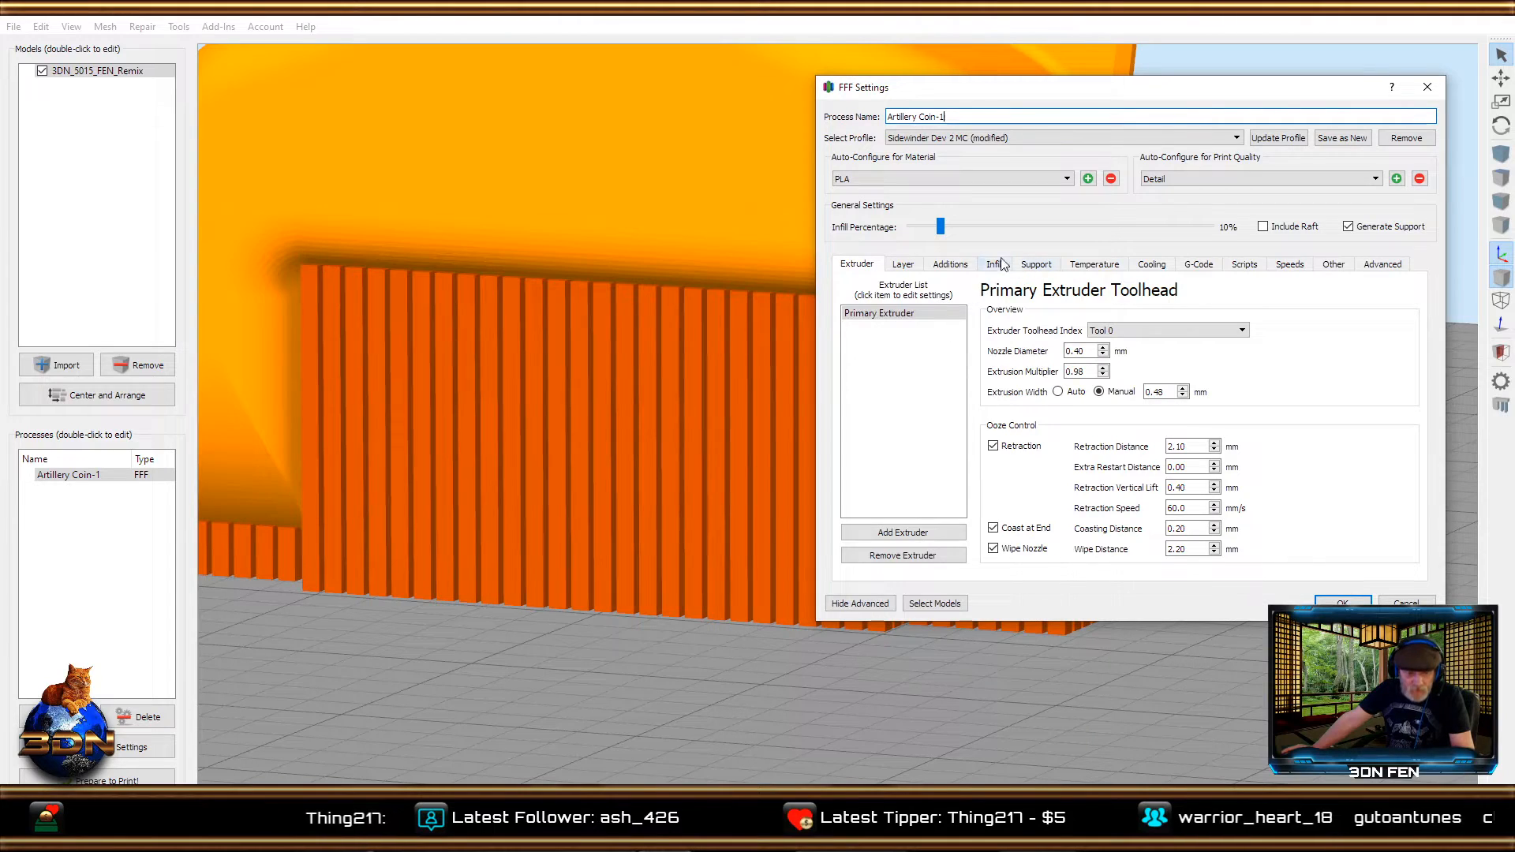
{"action": "left_click", "coordinate": [1034, 264]}
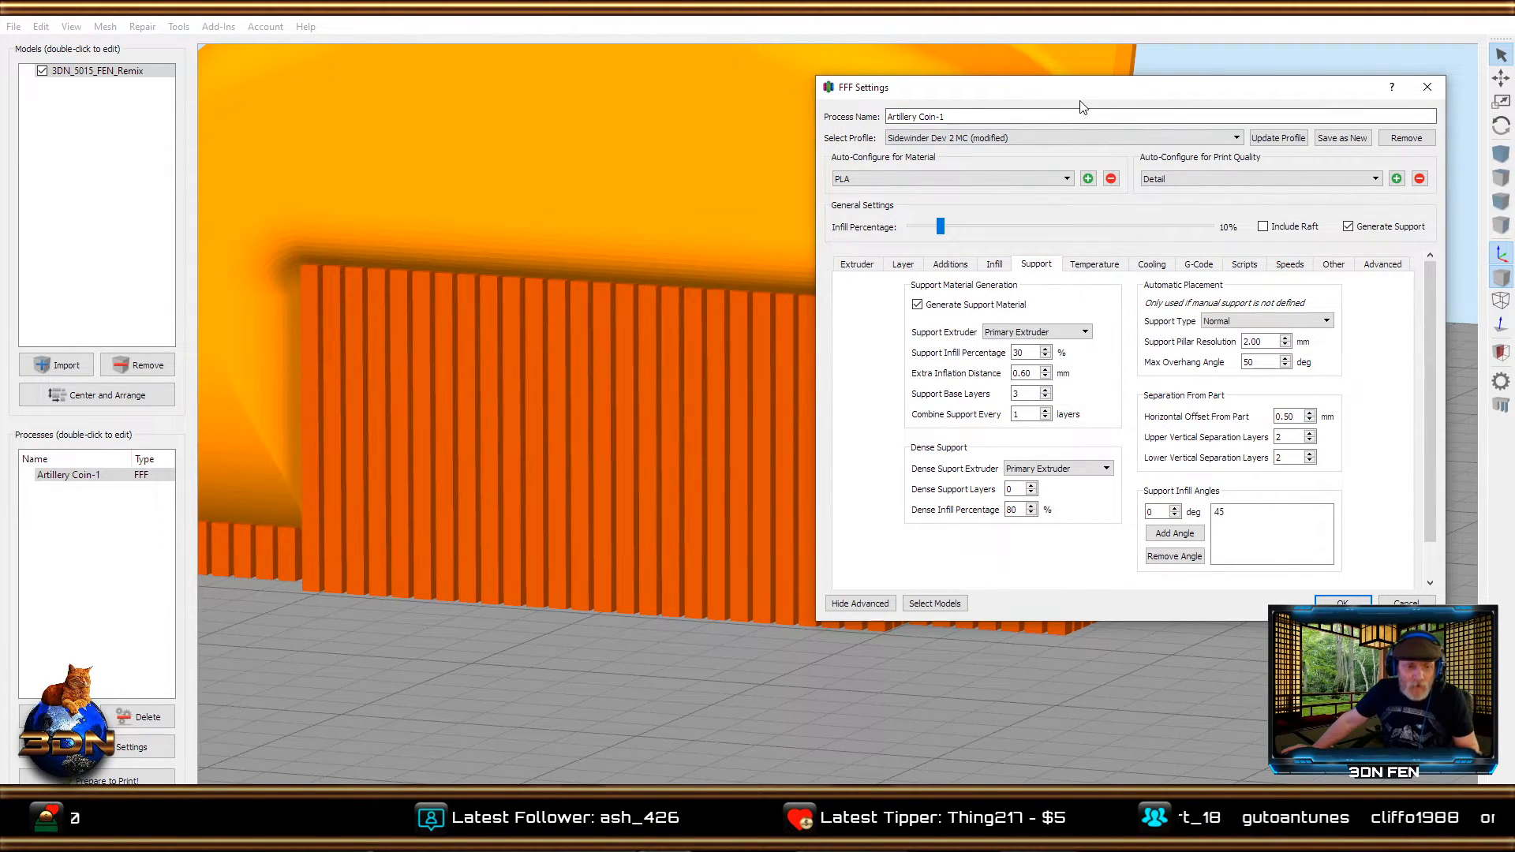
{"action": "left_click_drag", "start_coordinate": [1074, 100], "coordinate": [829, 101]}
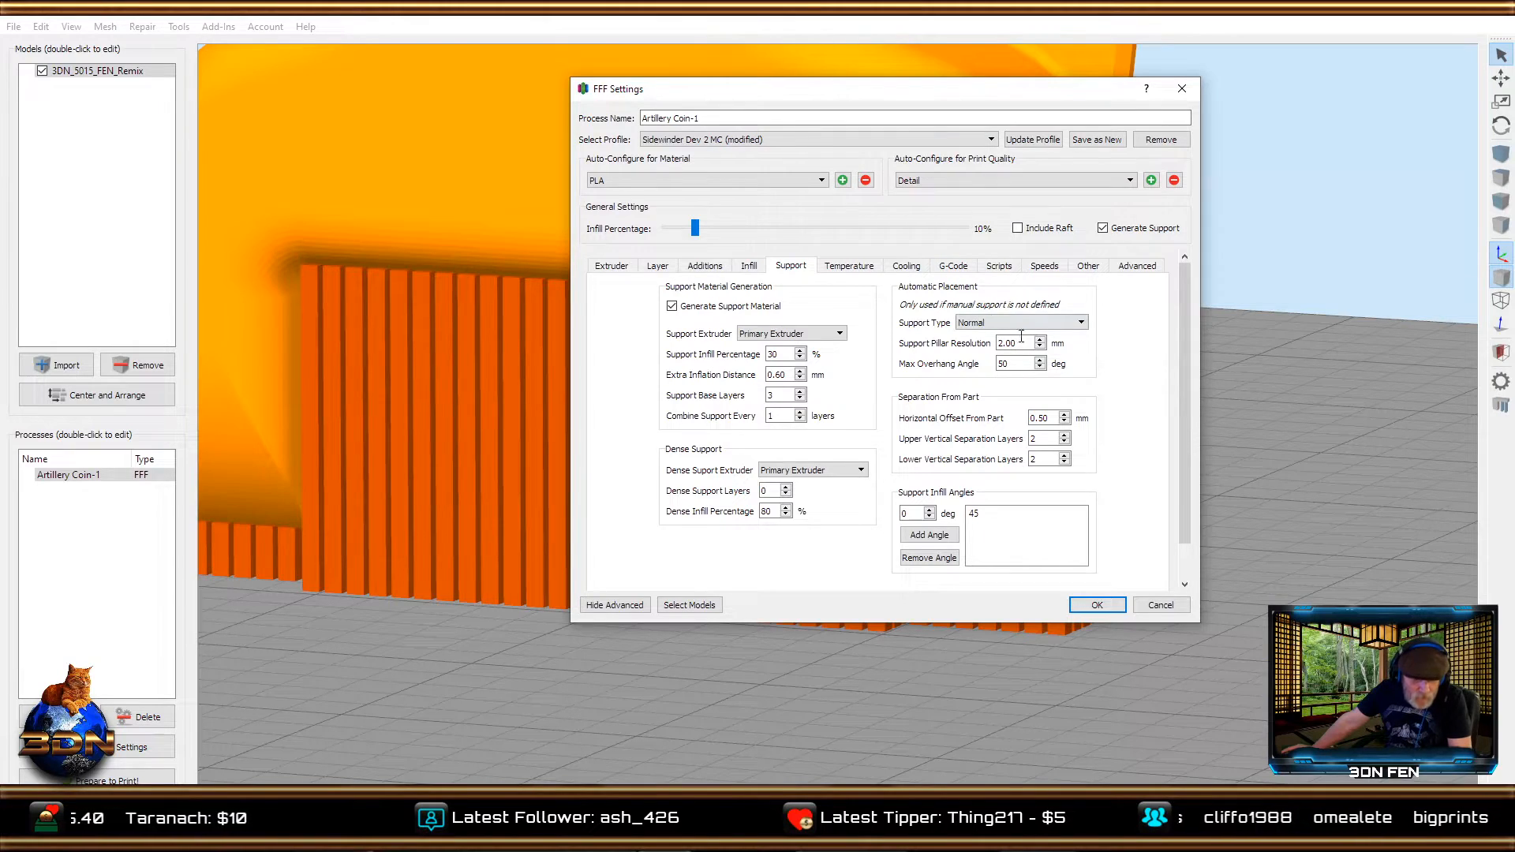
{"action": "double_click", "coordinate": [1004, 362]}
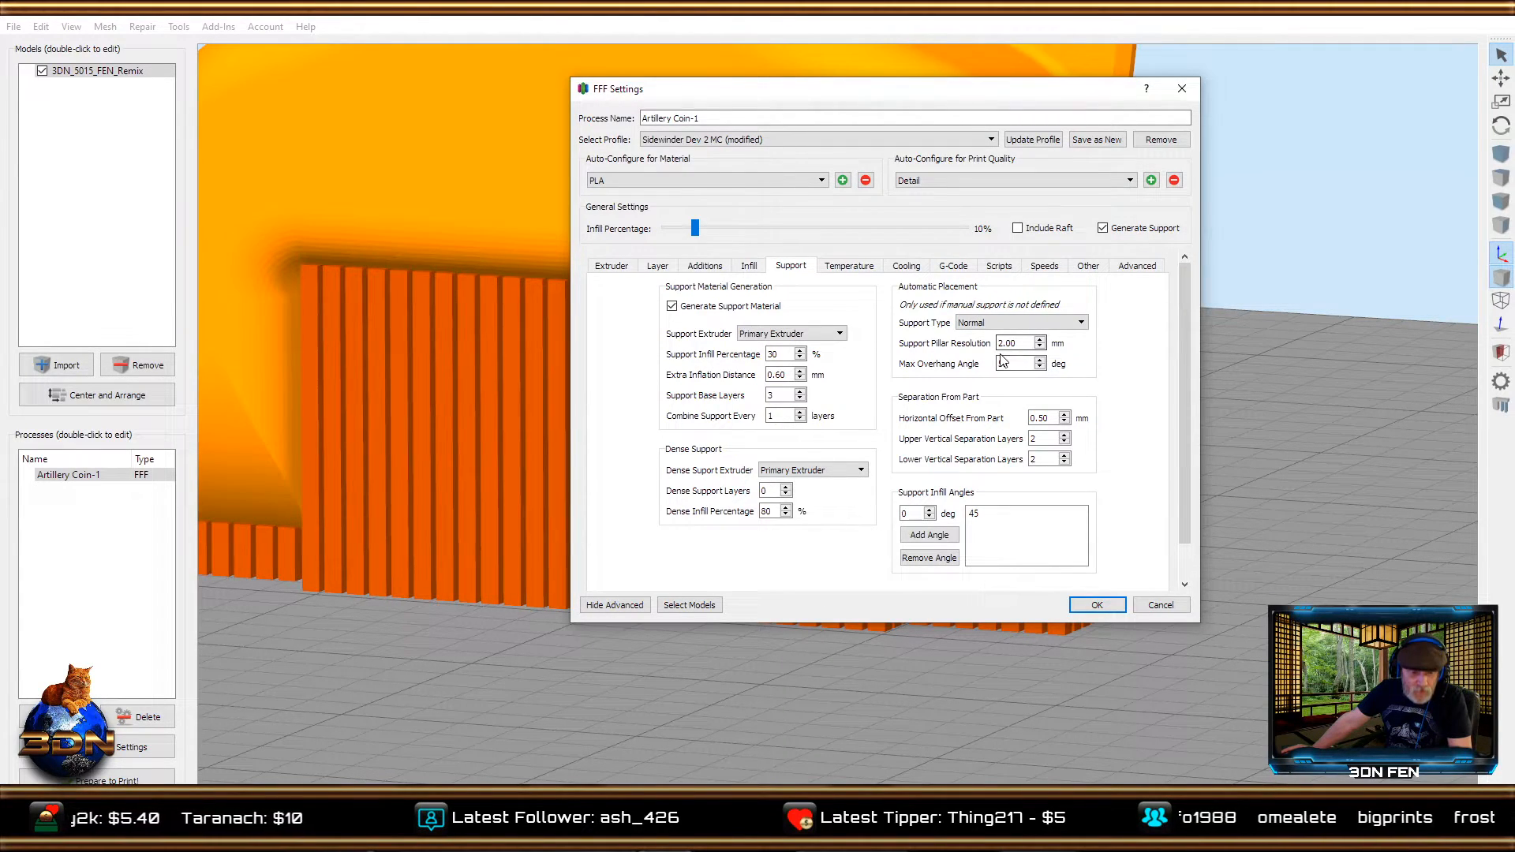
{"action": "key", "text": "BackSpace"}
{"action": "type", "text": "50"}
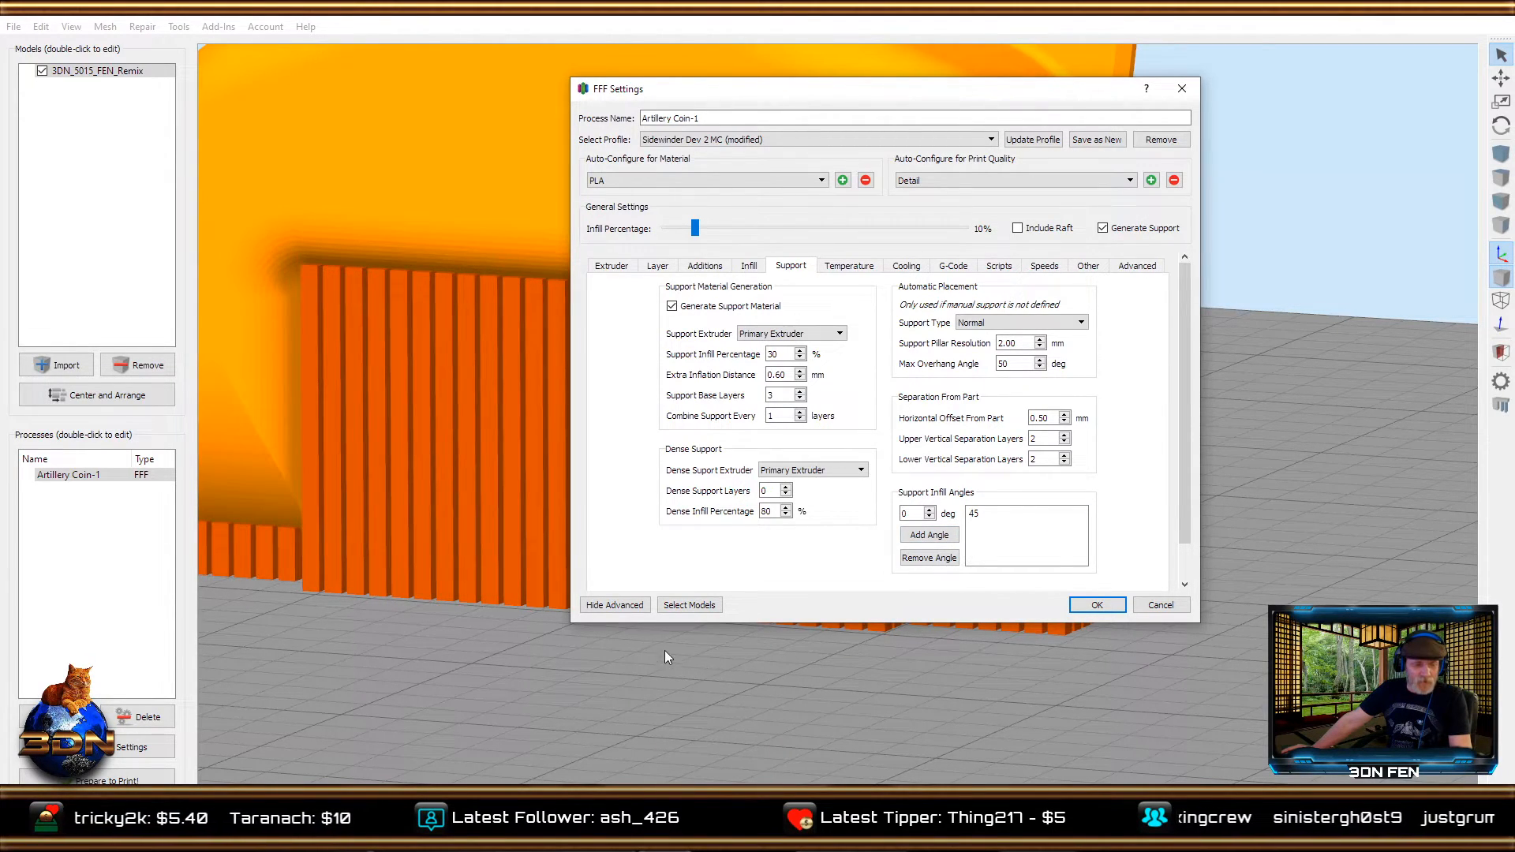
{"action": "left_click", "coordinate": [1146, 601]}
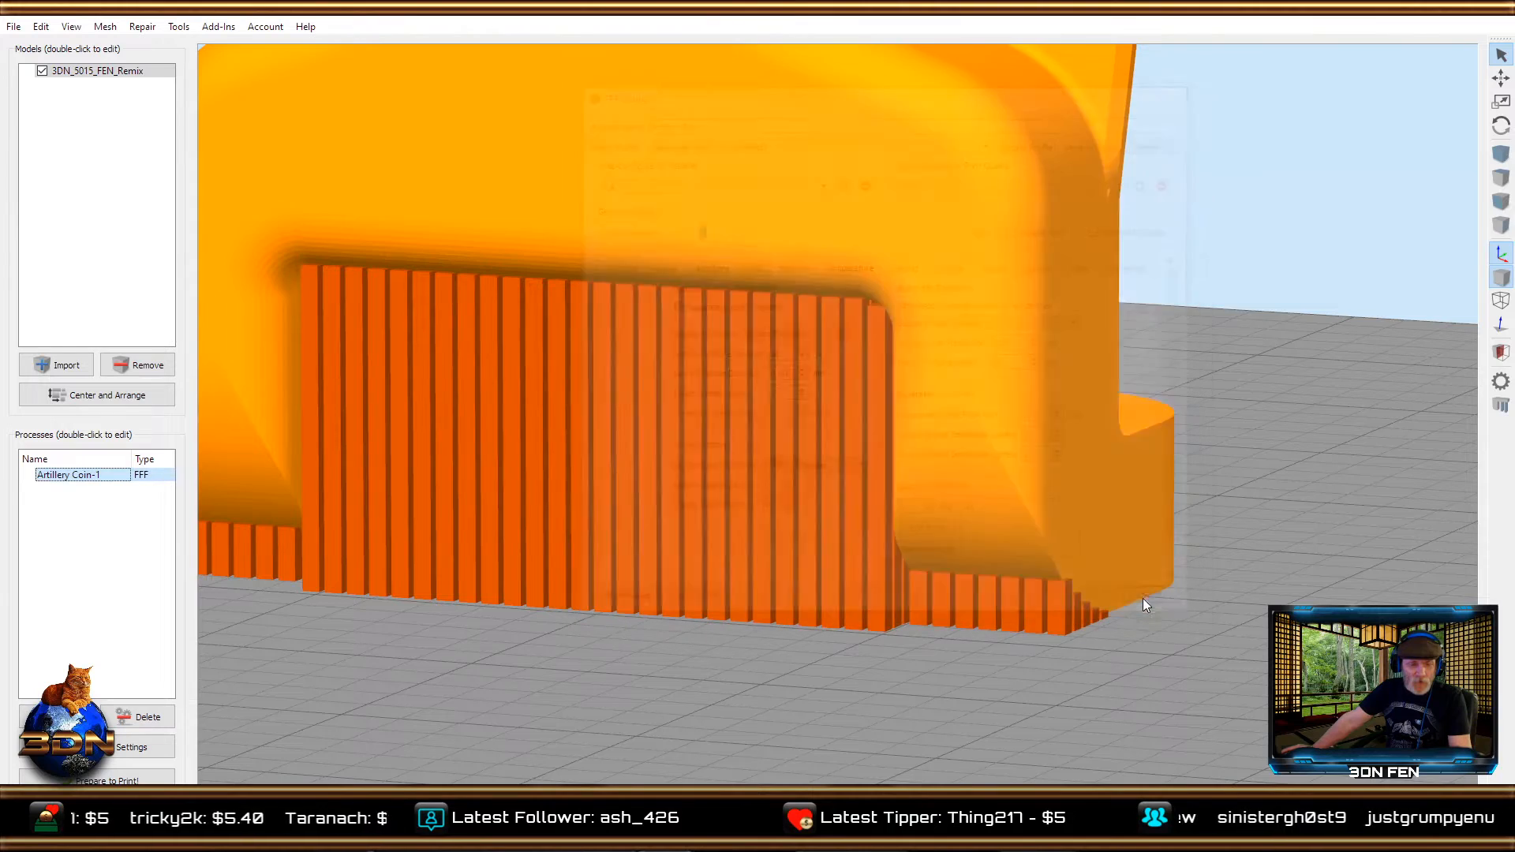
Inspect the support pillars beneath the duct from several sides and review the support generation options.
{"action": "left_click_drag", "start_coordinate": [887, 681], "coordinate": [977, 678]}
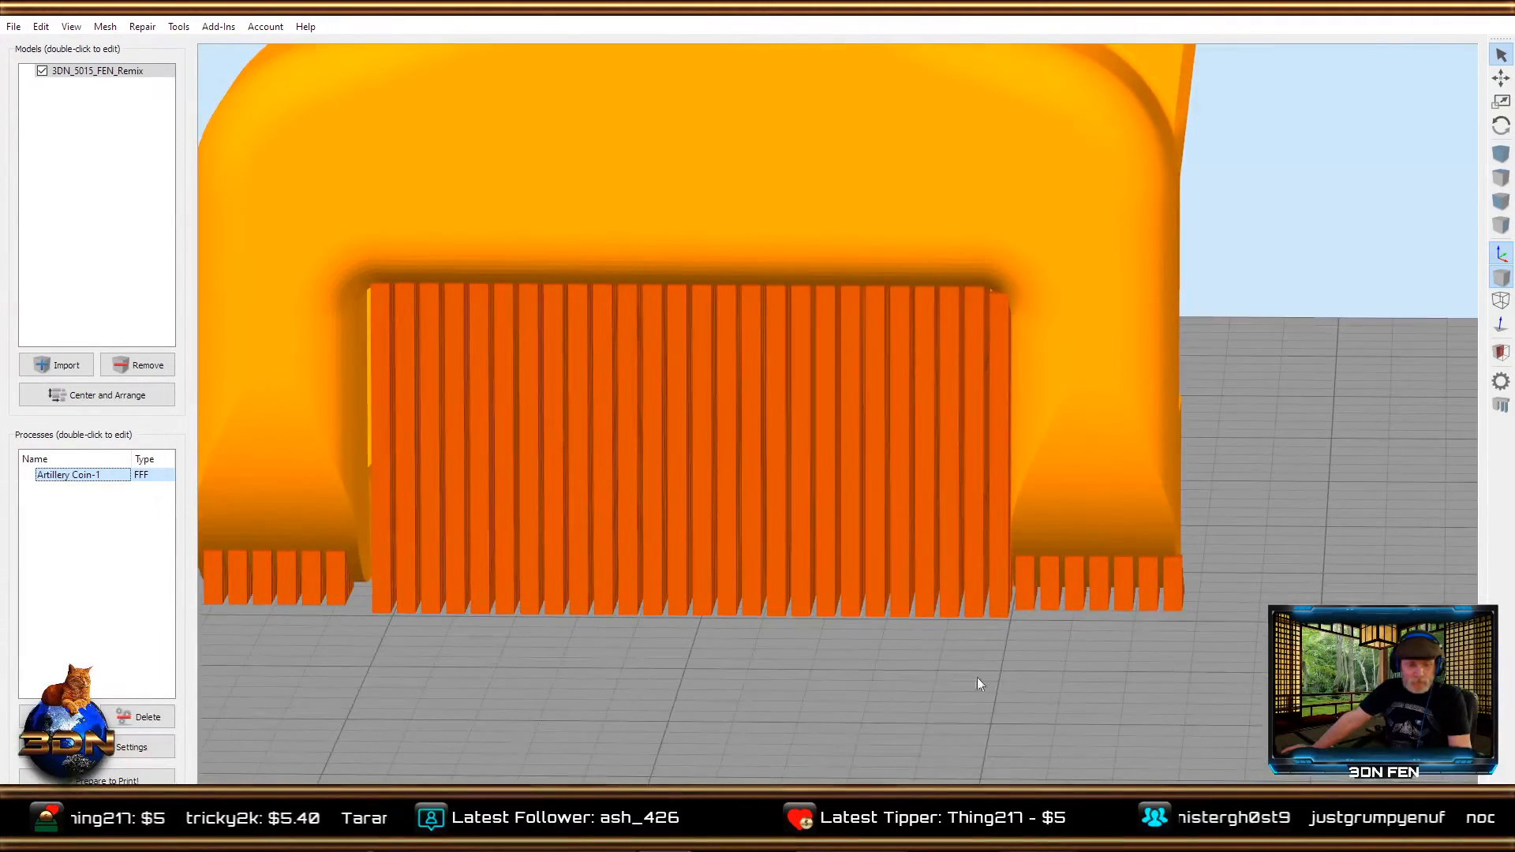
{"action": "left_click_drag", "start_coordinate": [798, 681], "coordinate": [1145, 679]}
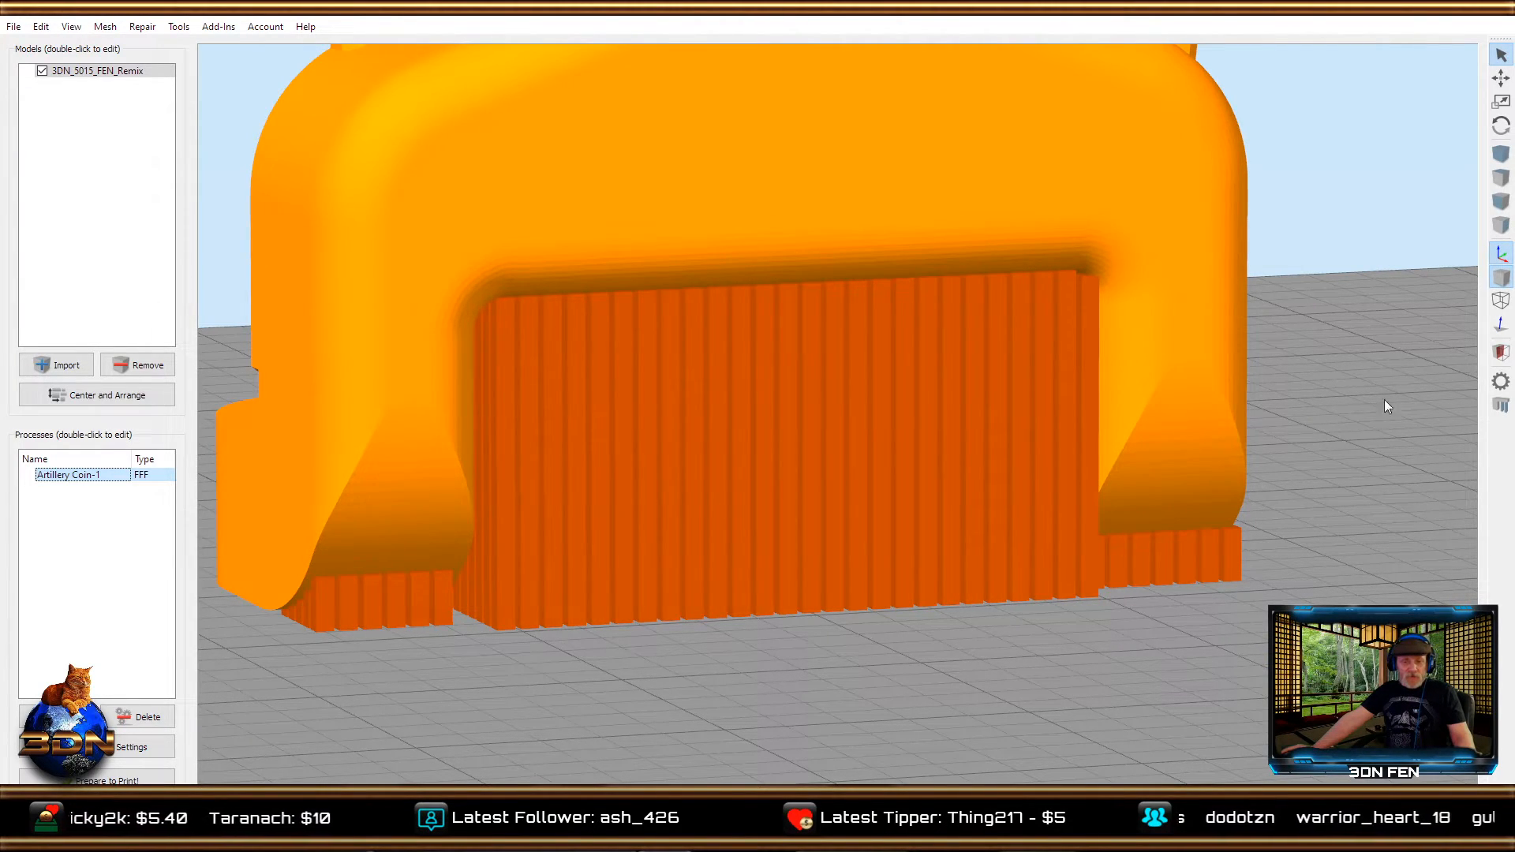
{"action": "left_click", "coordinate": [1501, 406]}
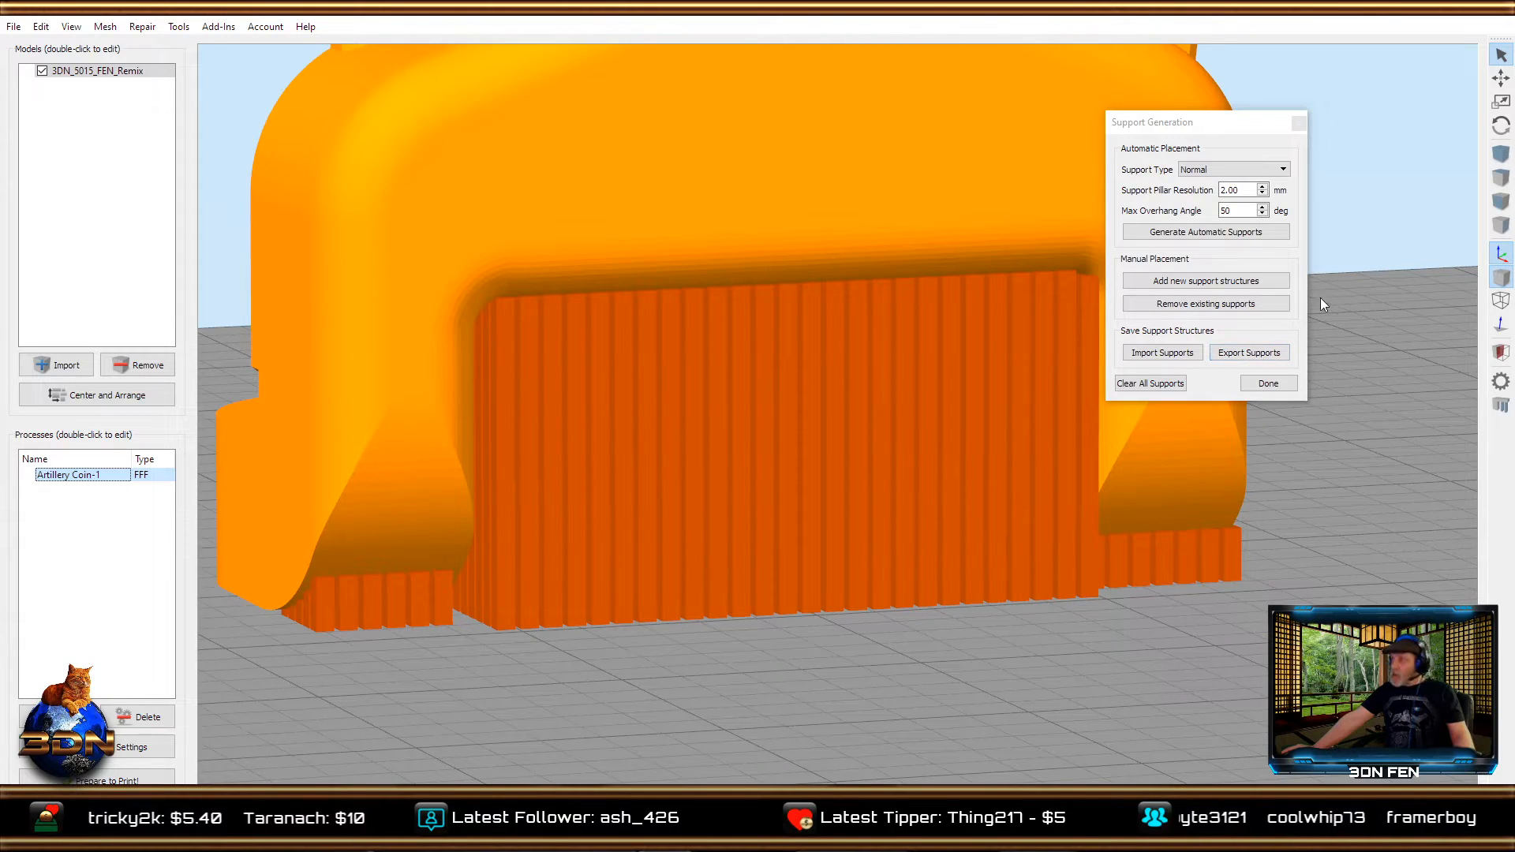
{"action": "left_click", "coordinate": [1260, 385]}
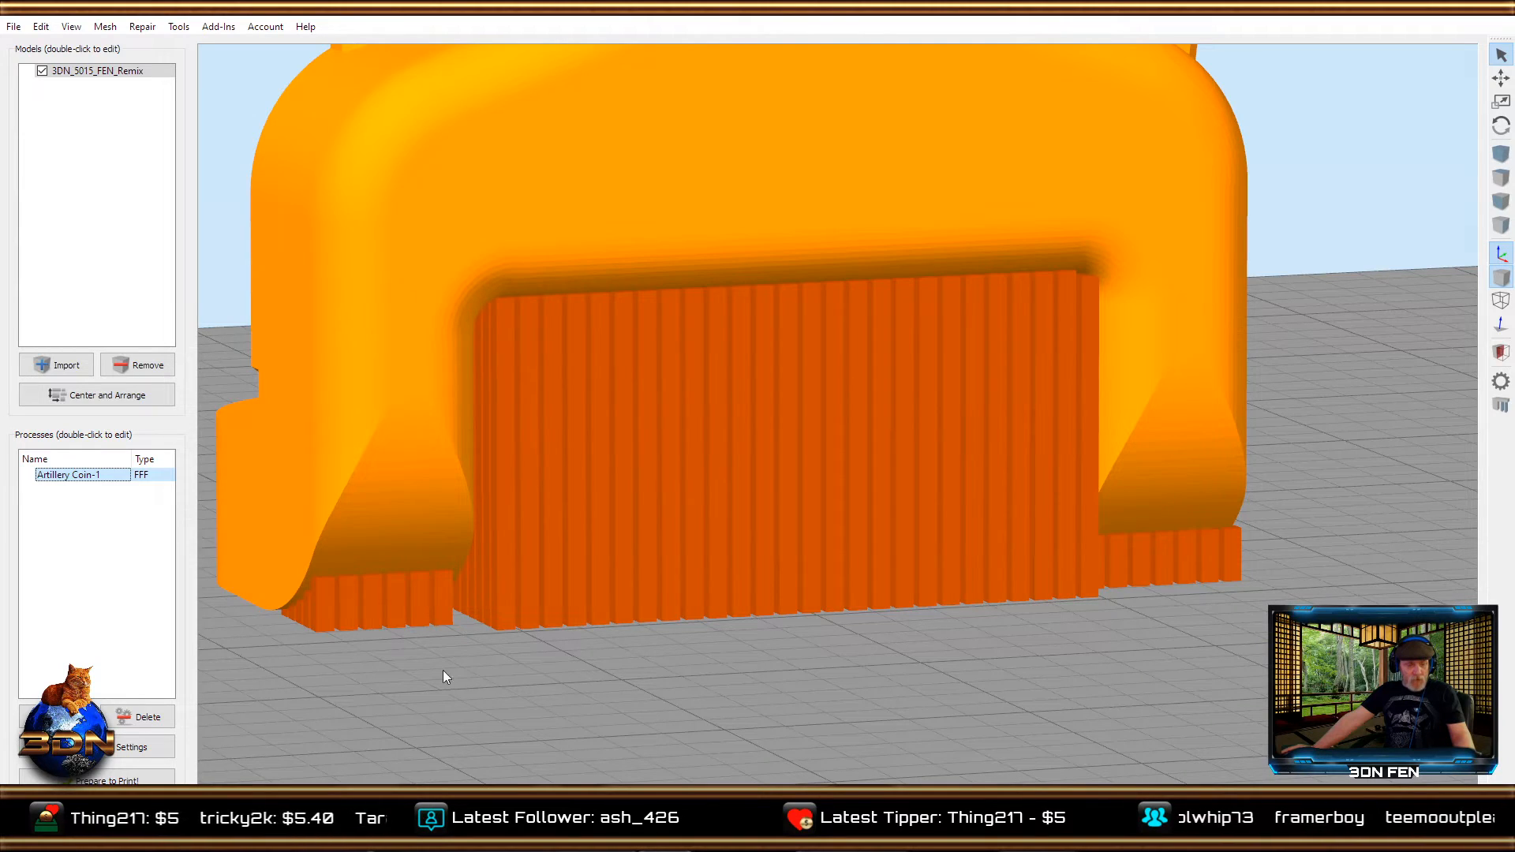